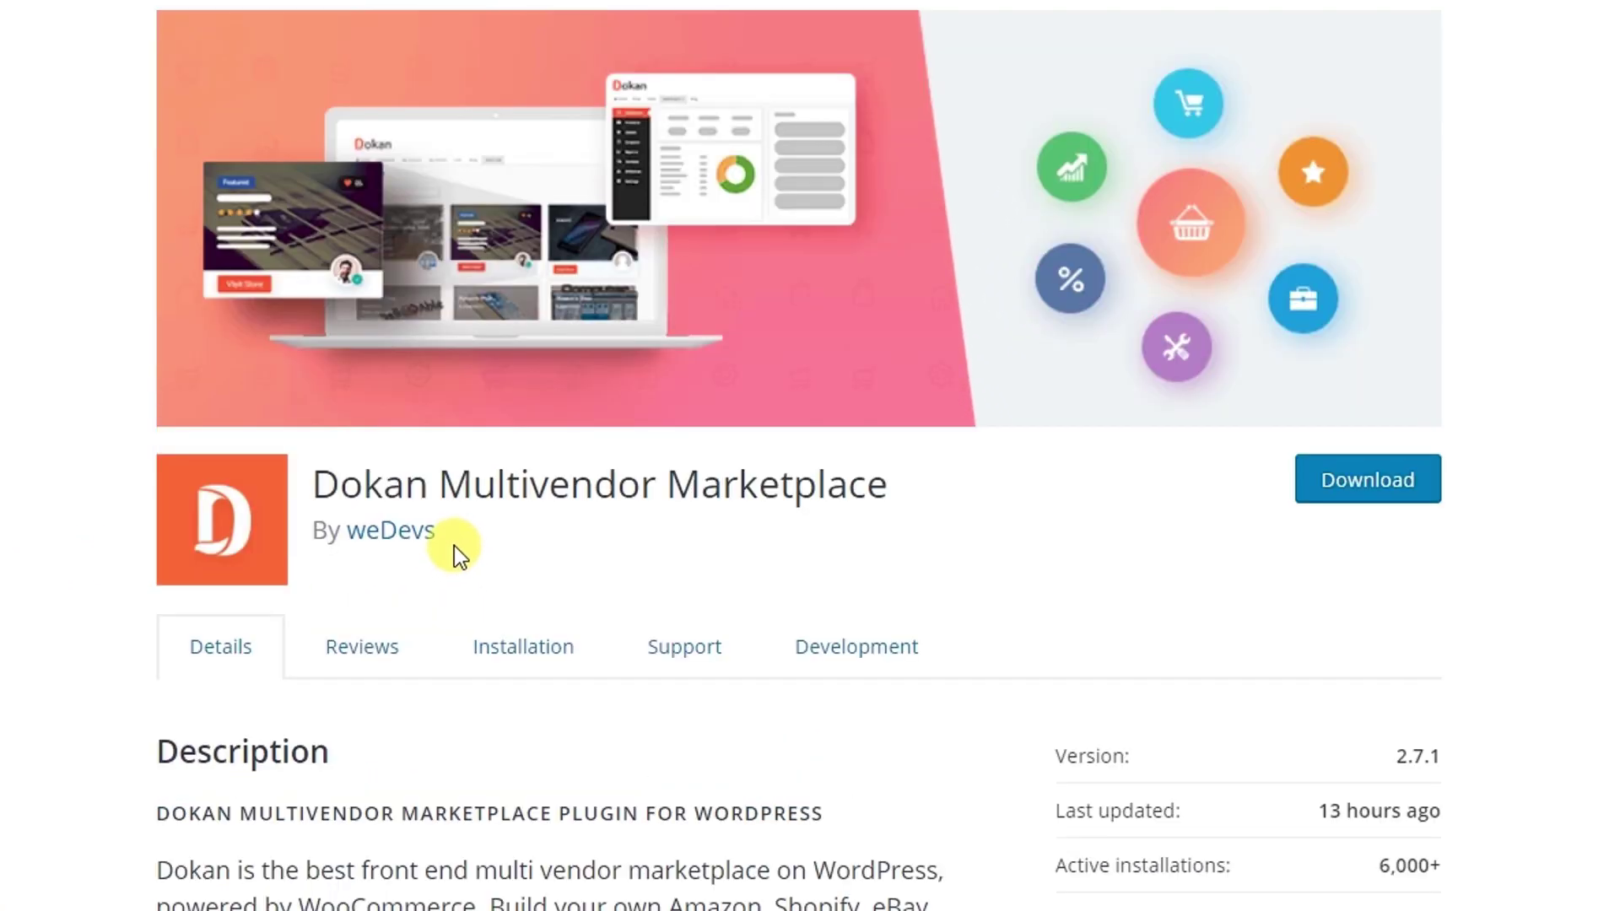
- Scroll through the current plugin listing page, briefly selecting the author name
drag(459, 535, 341, 536)
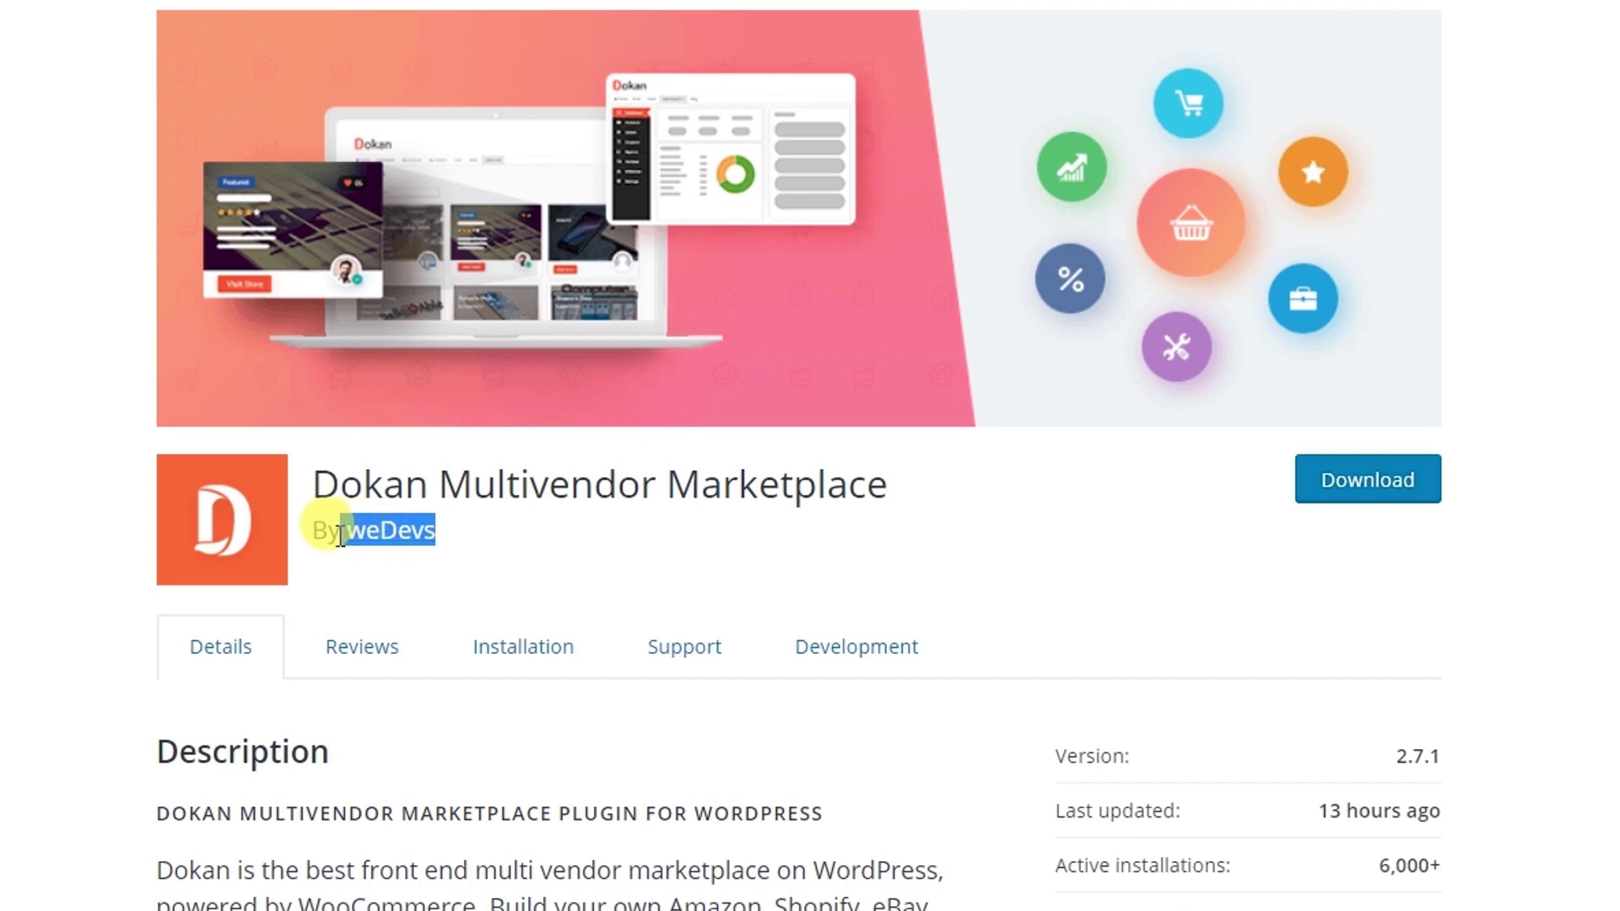
click(473, 546)
scroll(490, 555, down, 2)
scroll(489, 556, down, 1)
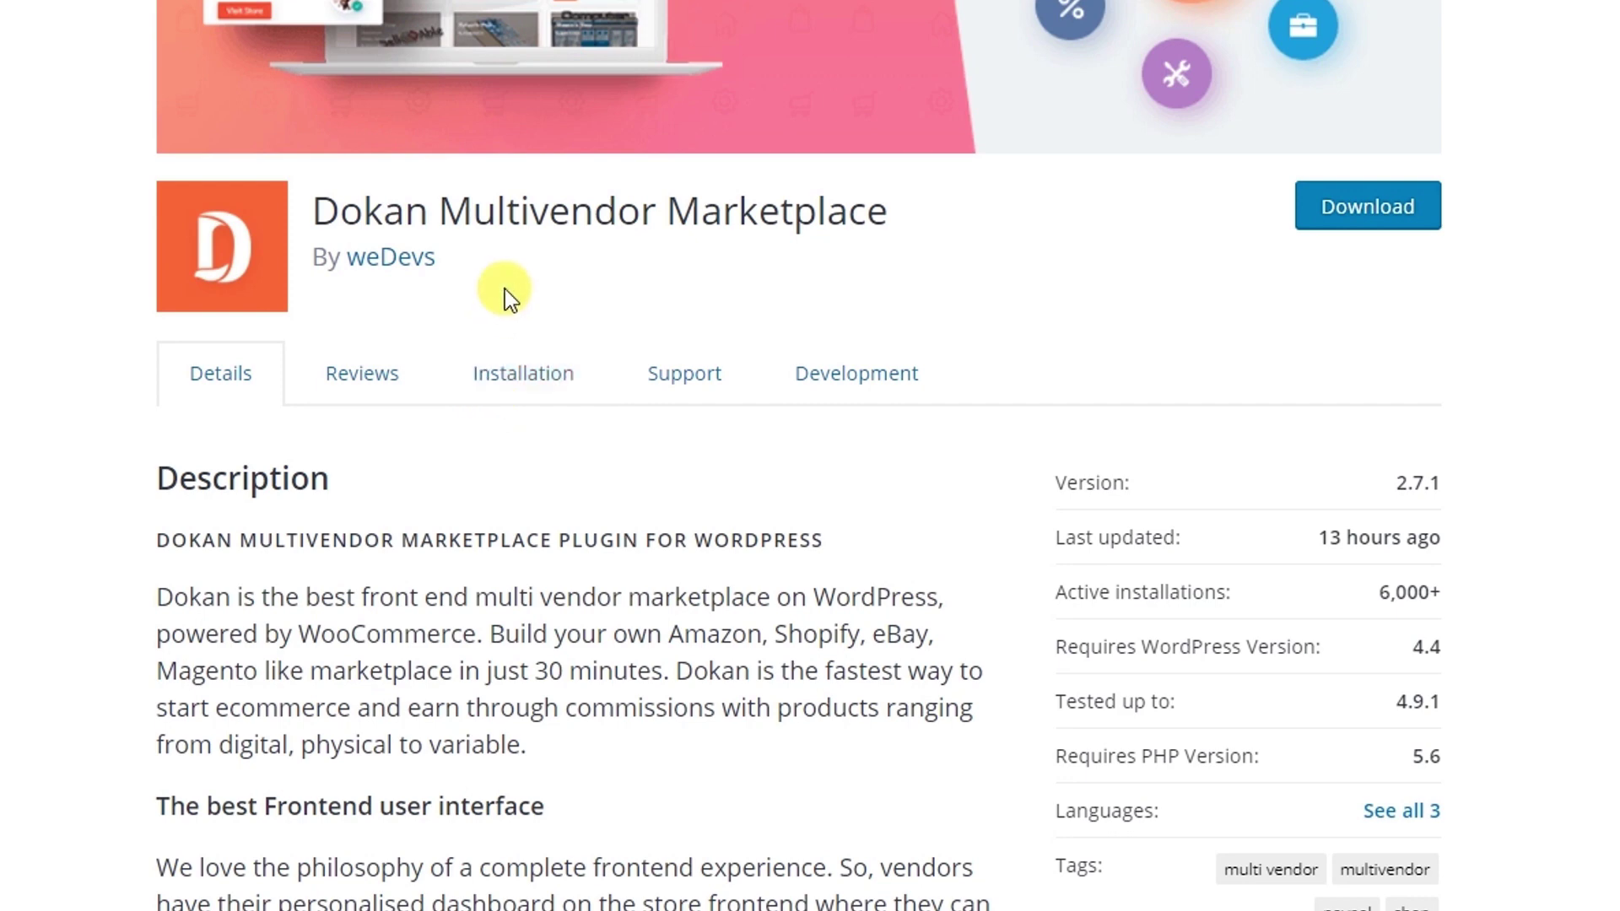
scroll(471, 464, down, 5)
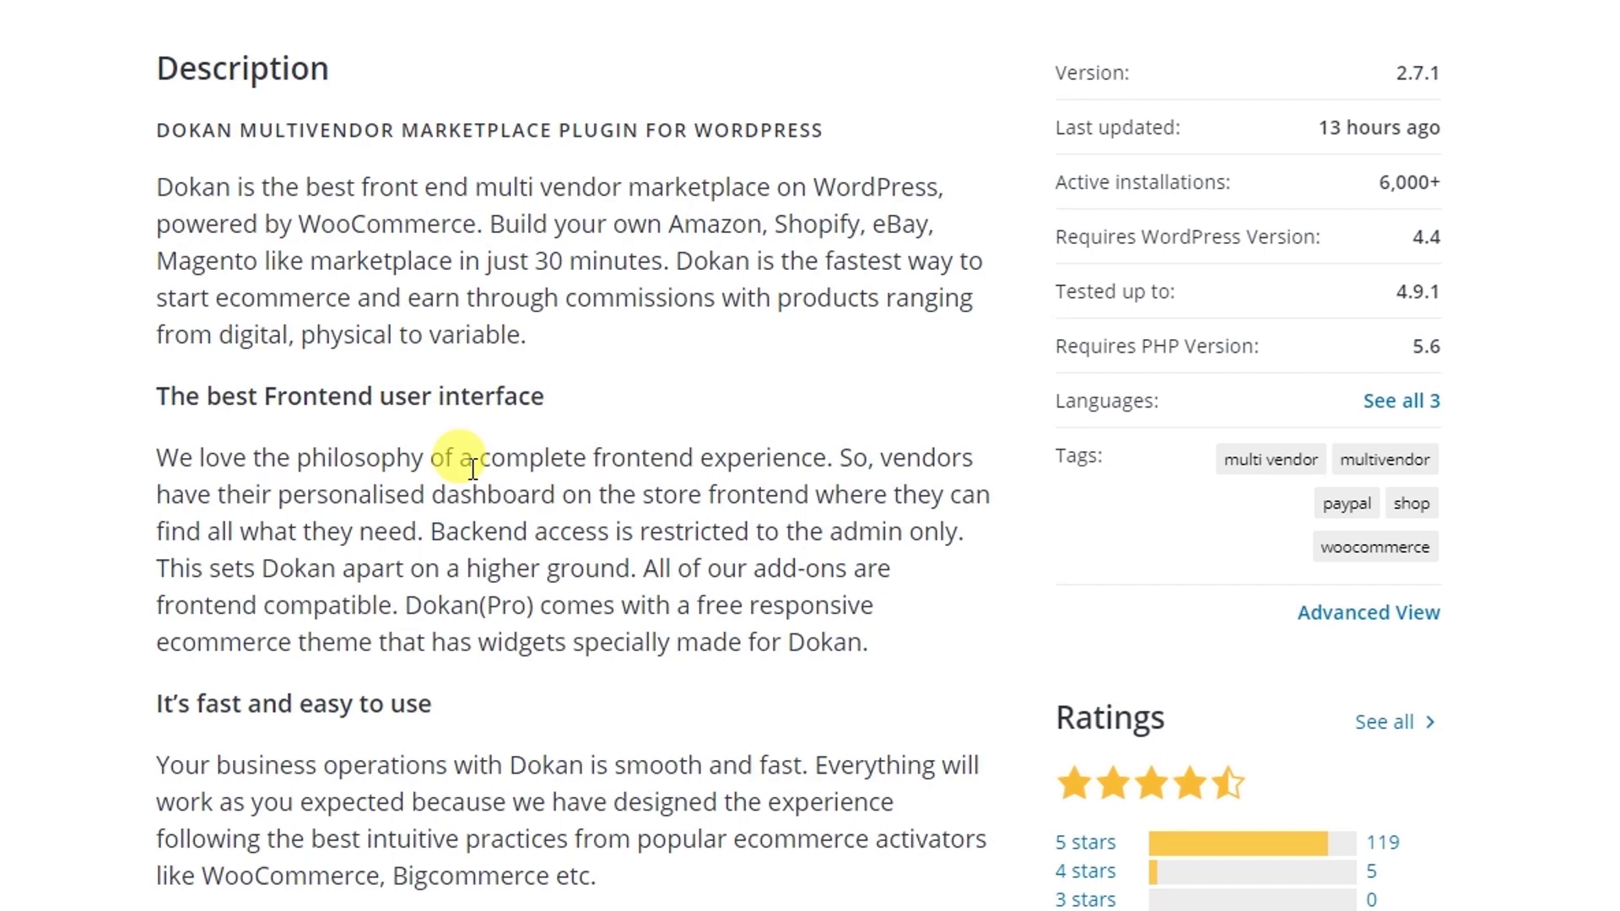
scroll(456, 549, down, 5)
scroll(451, 608, down, 10)
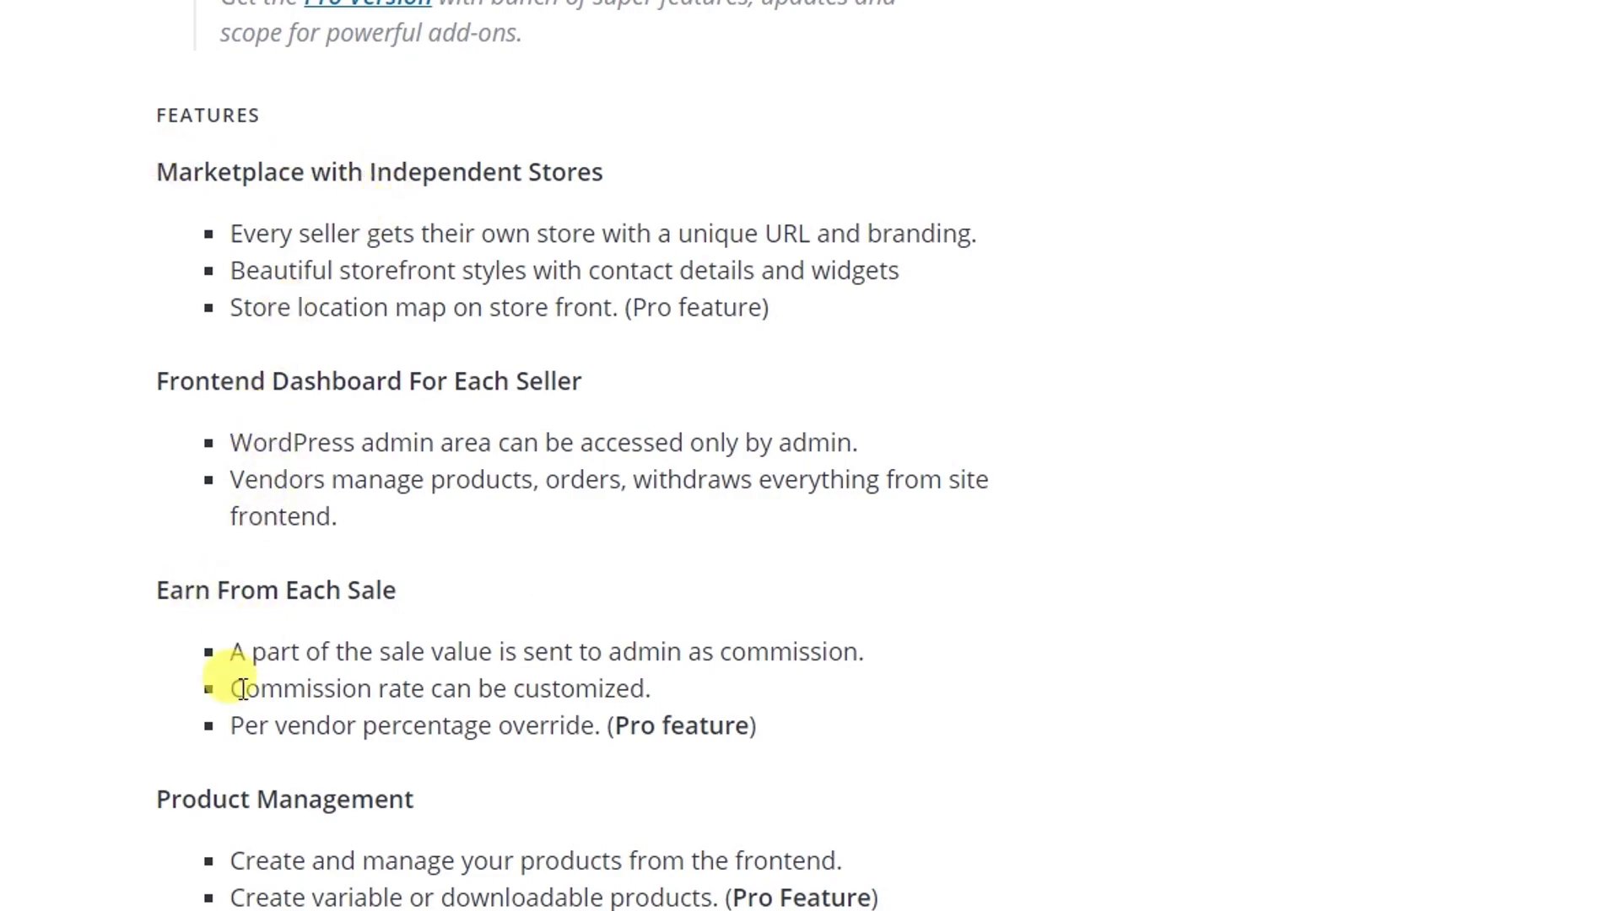
scroll(229, 731, down, 8)
scroll(232, 734, down, 6)
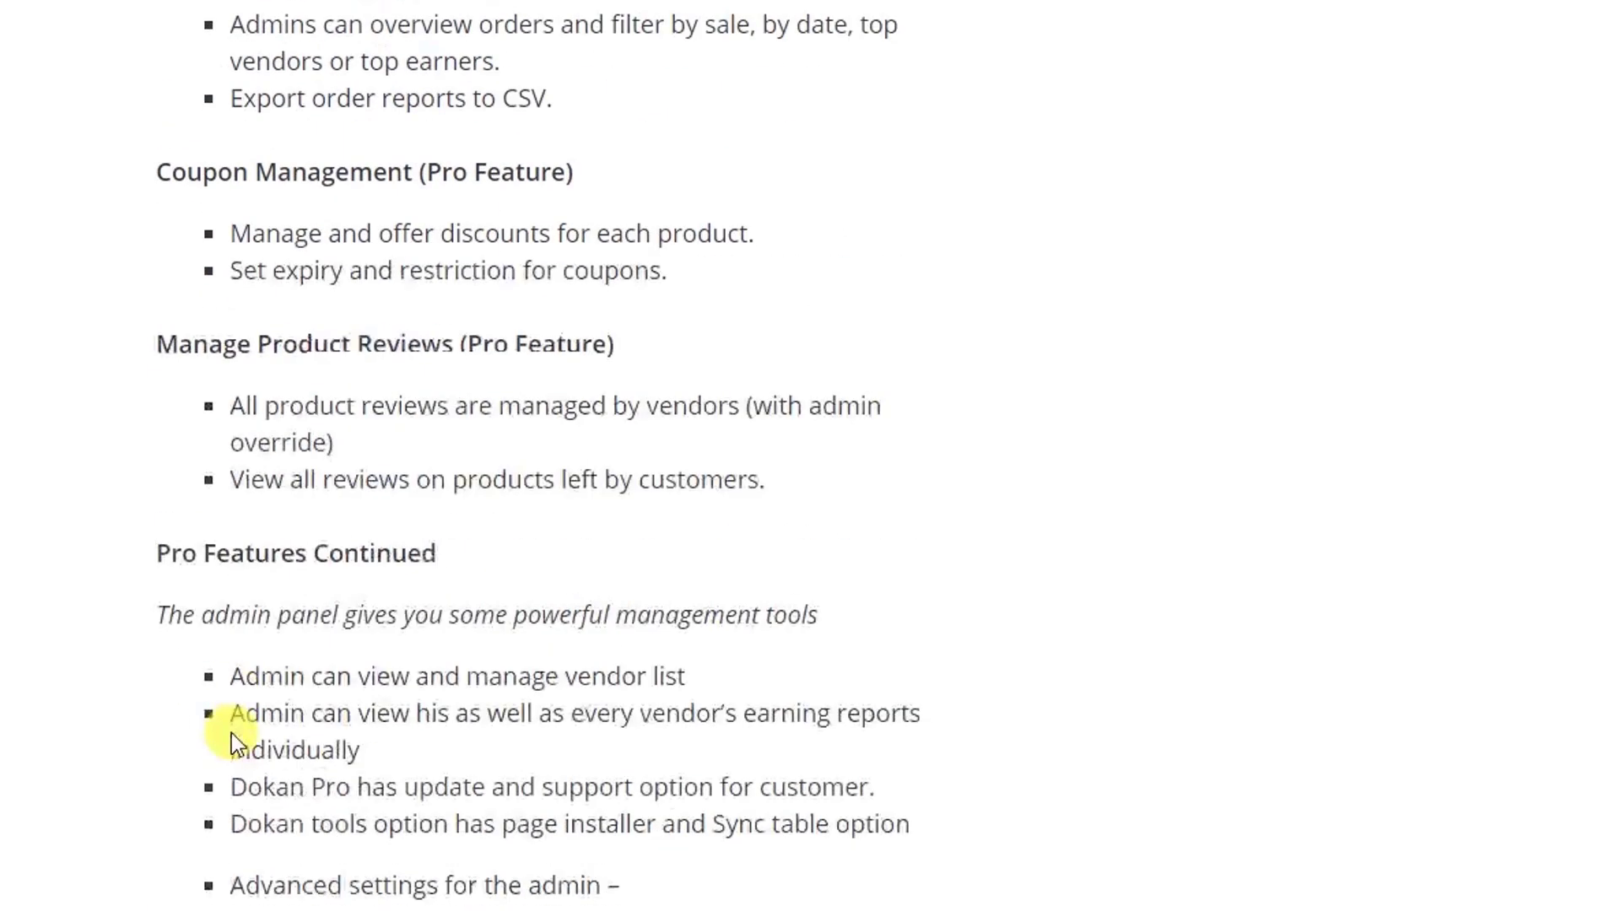
scroll(228, 726, down, 3)
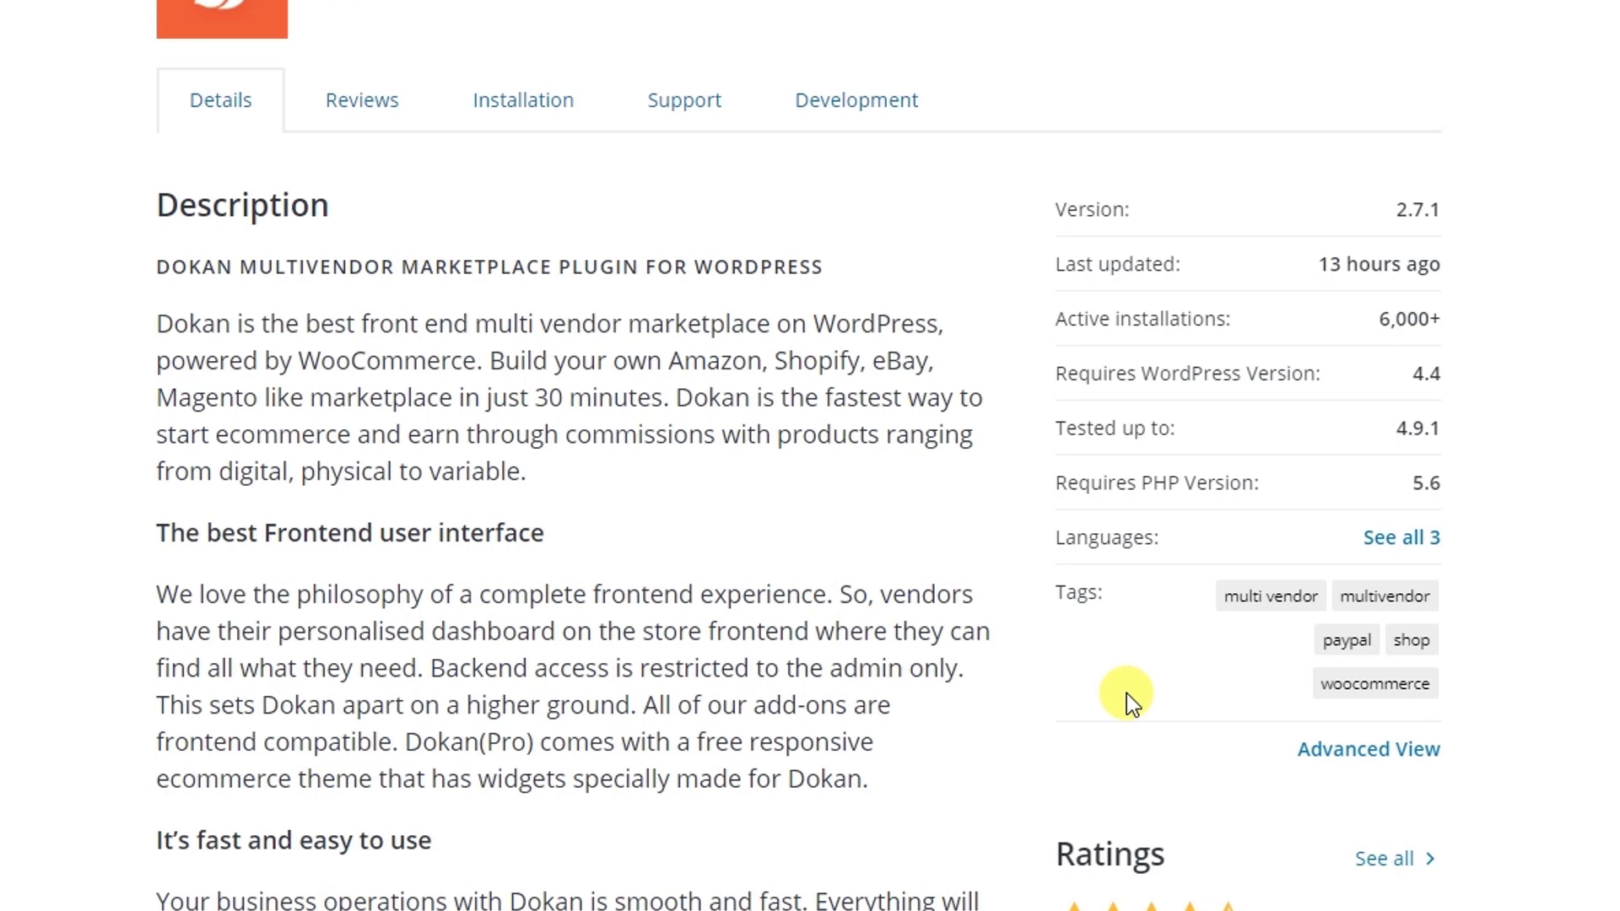
scroll(1131, 691, up, 2)
scroll(1156, 682, down, 3)
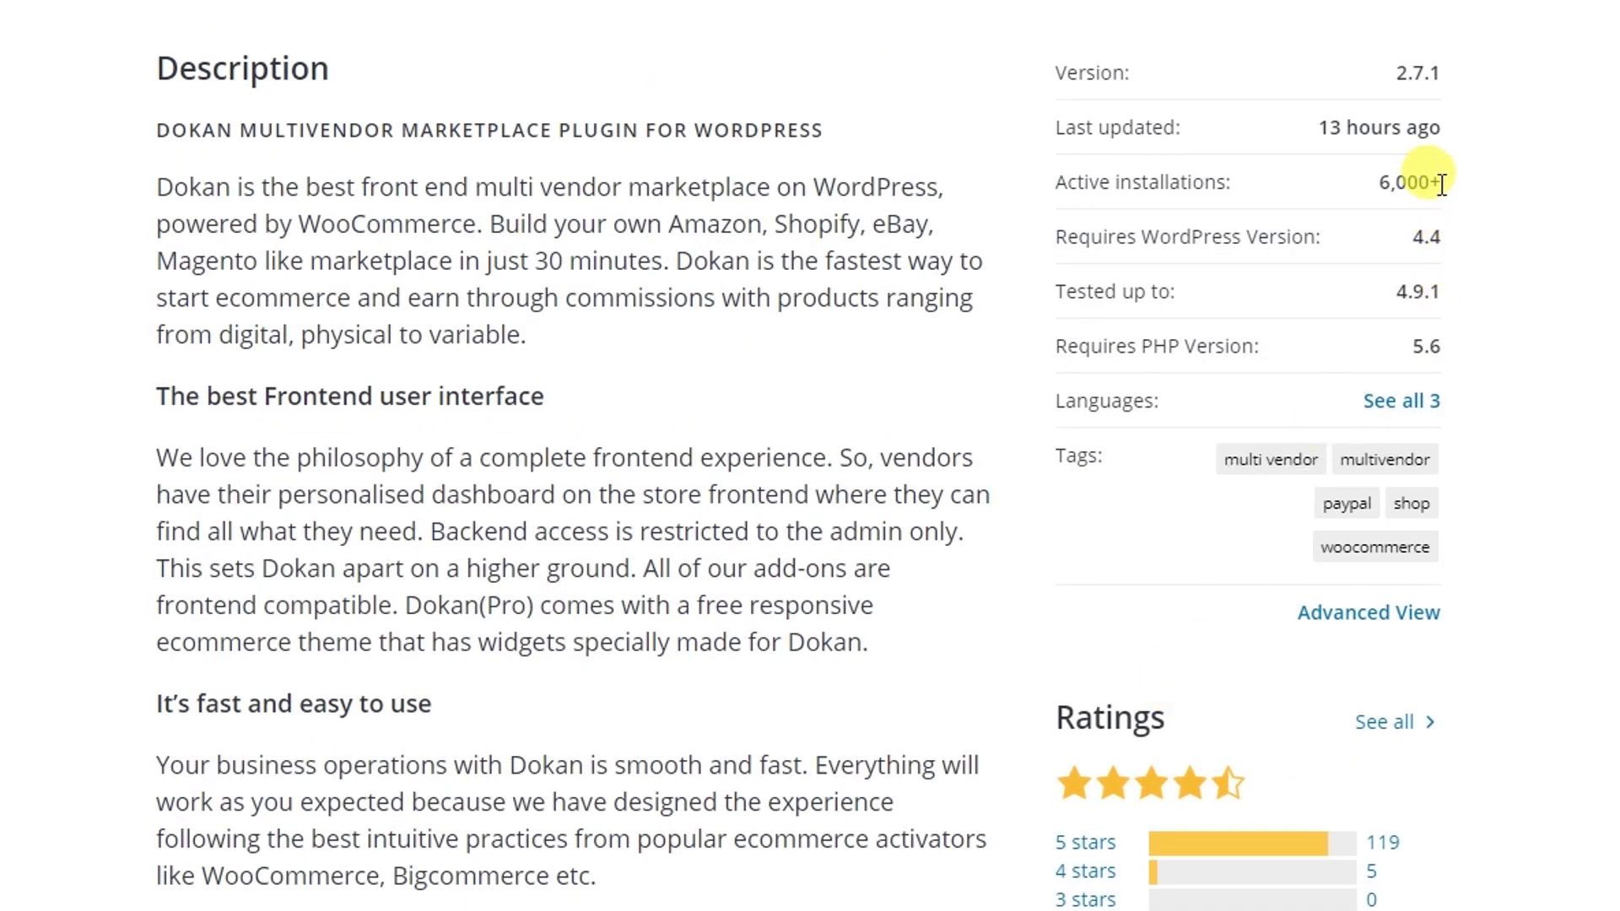
scroll(1388, 460, down, 3)
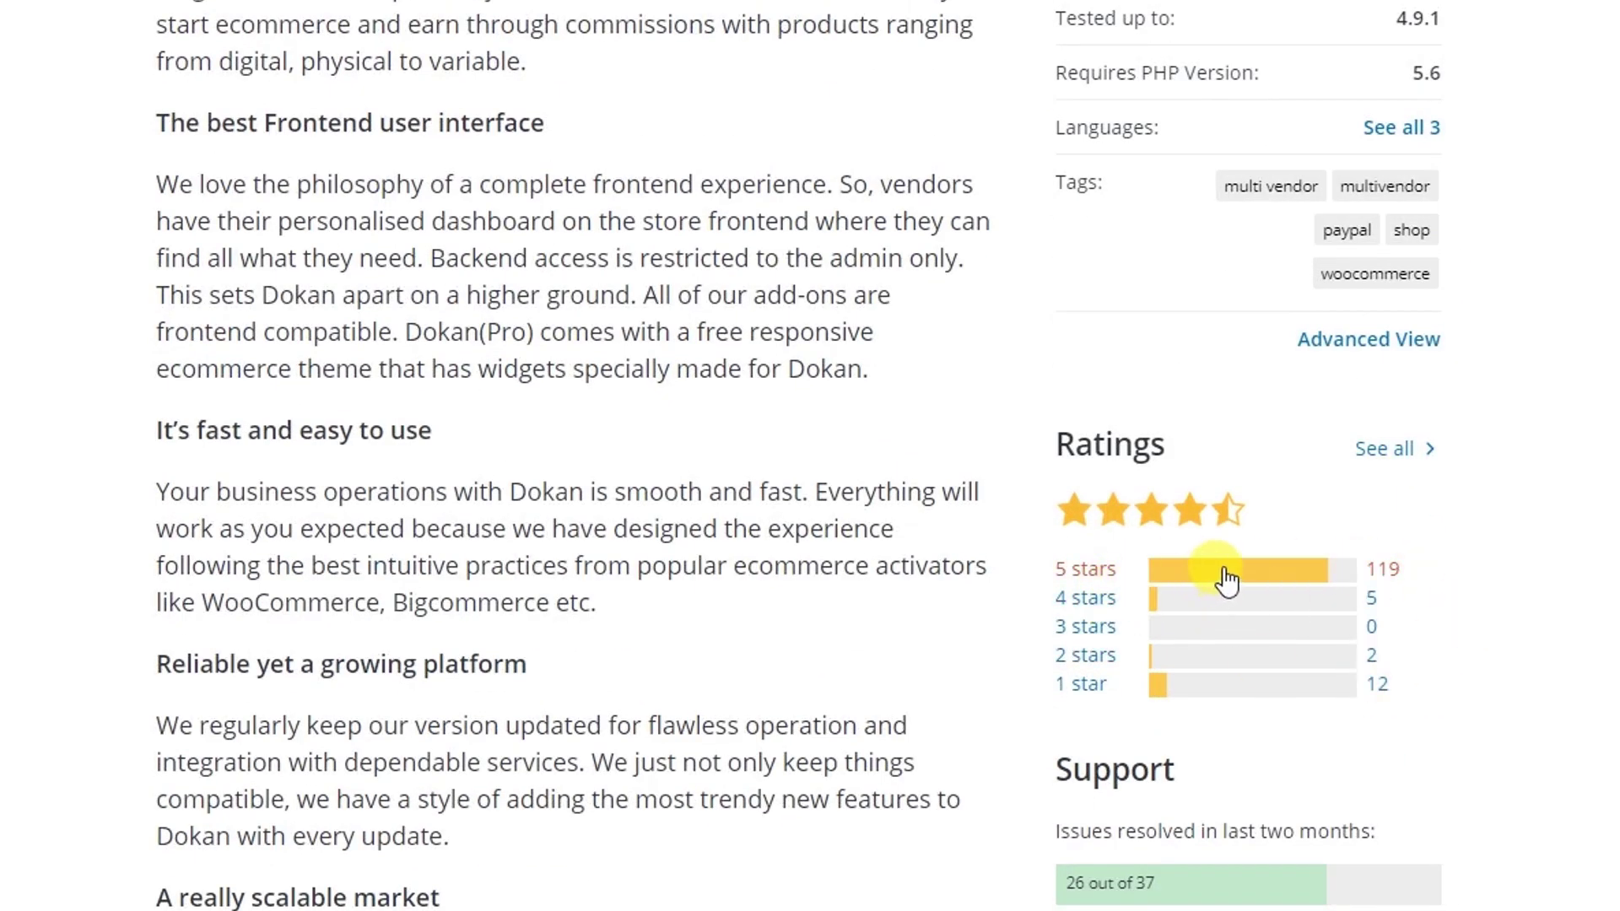
scroll(1249, 430, up, 10)
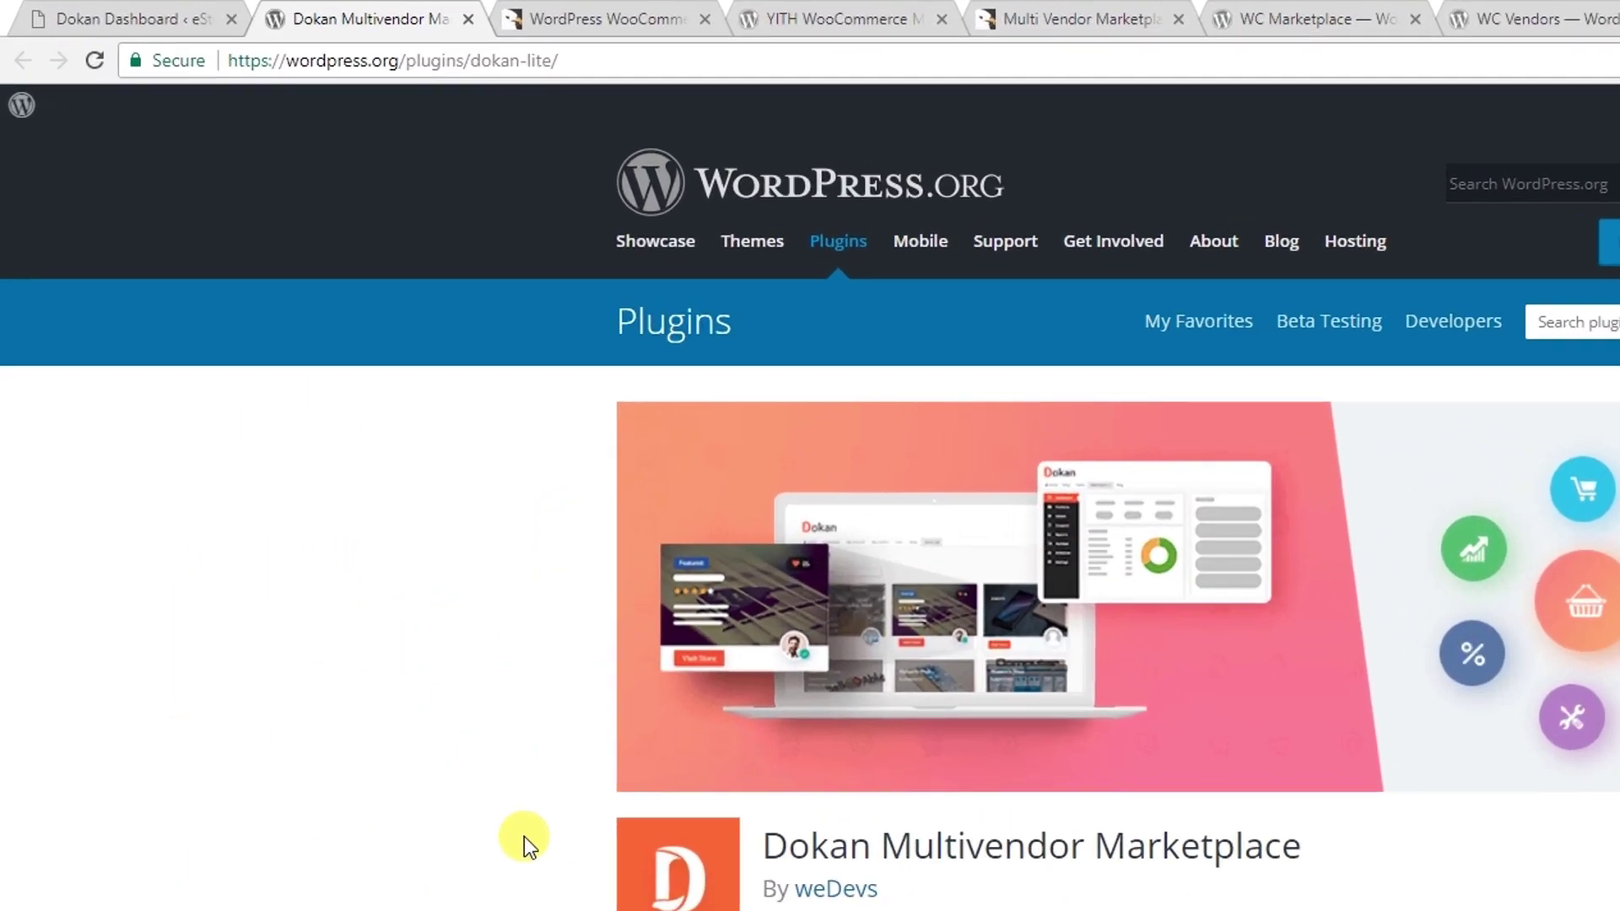
- In the store's Dokan settings, view Selling Options, Withdraw Options and the Appearance store header templates
key(ctrl+Page_Up)
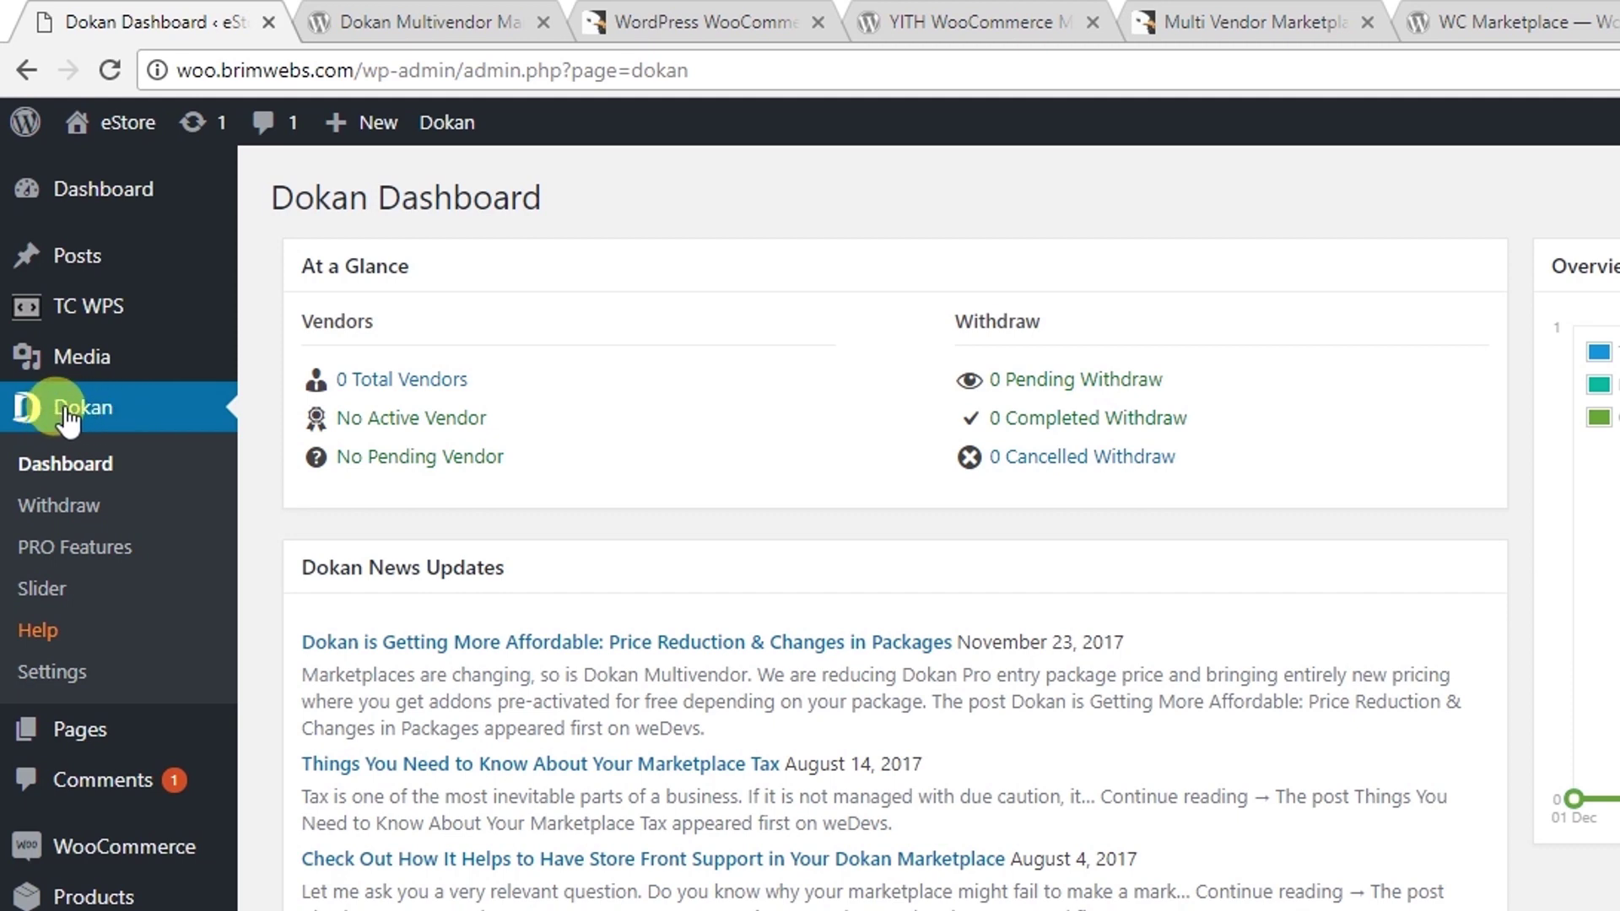
click(44, 674)
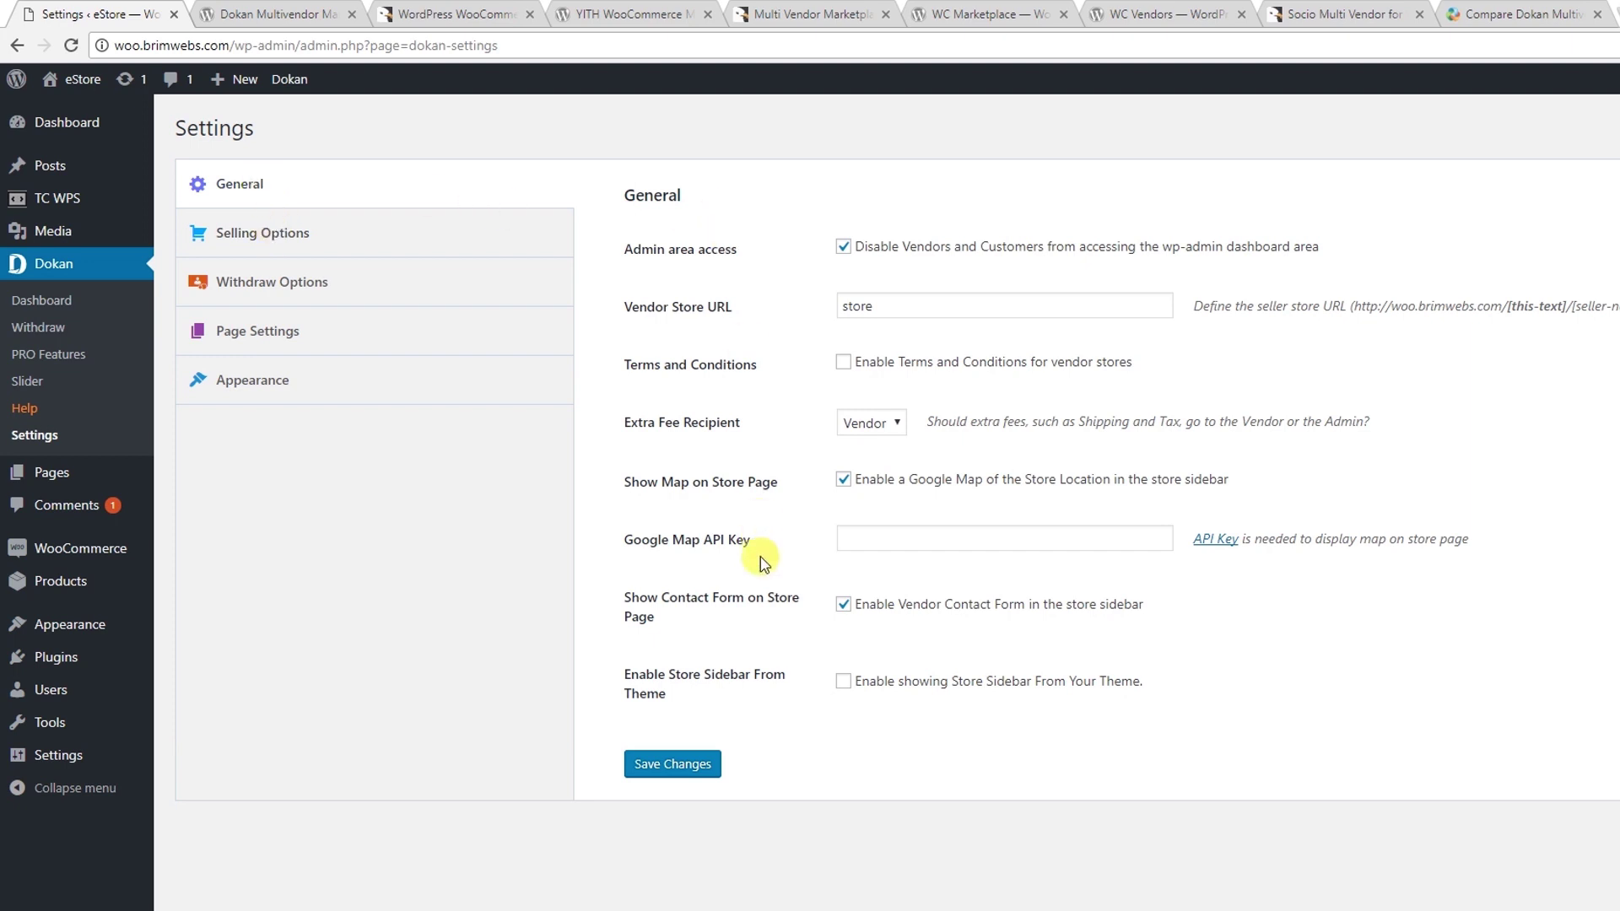
click(271, 245)
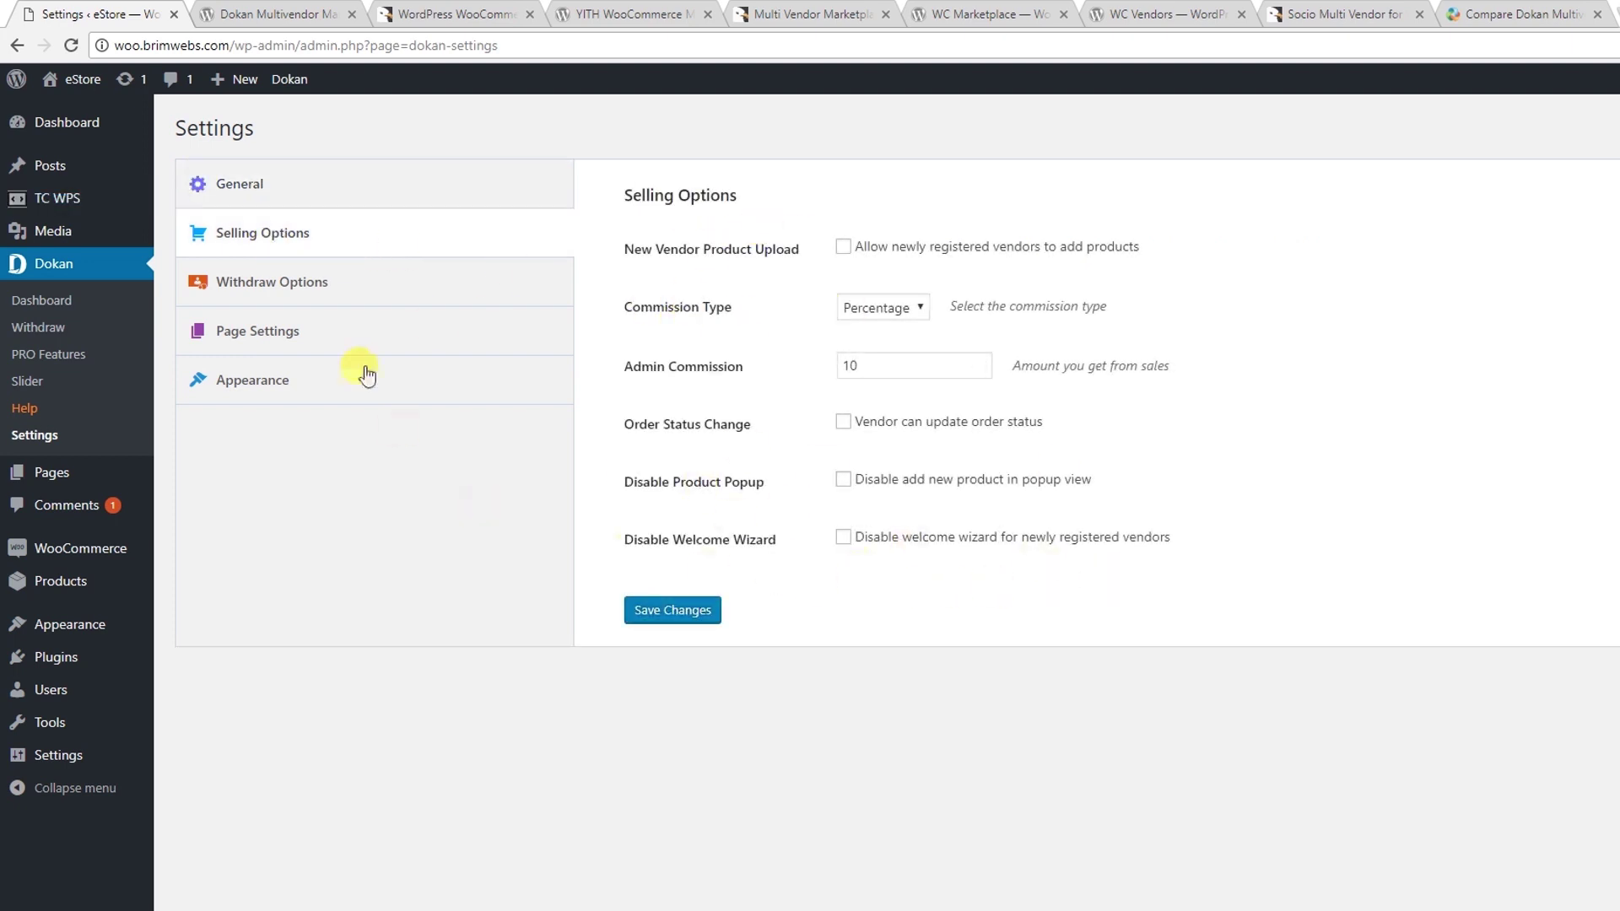
click(289, 282)
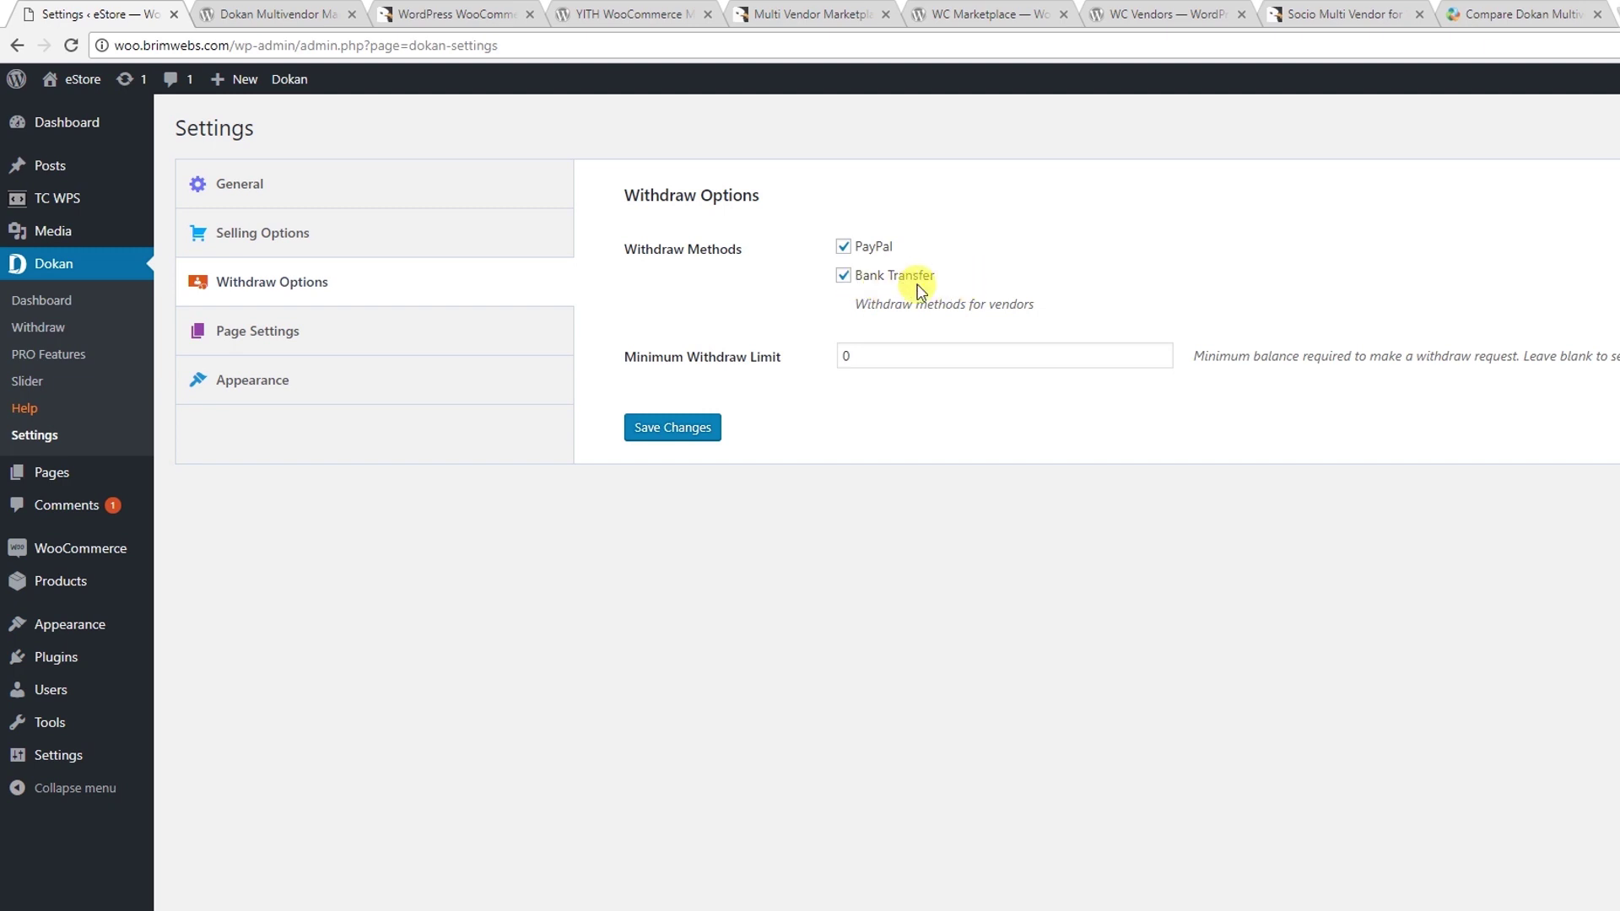
click(341, 388)
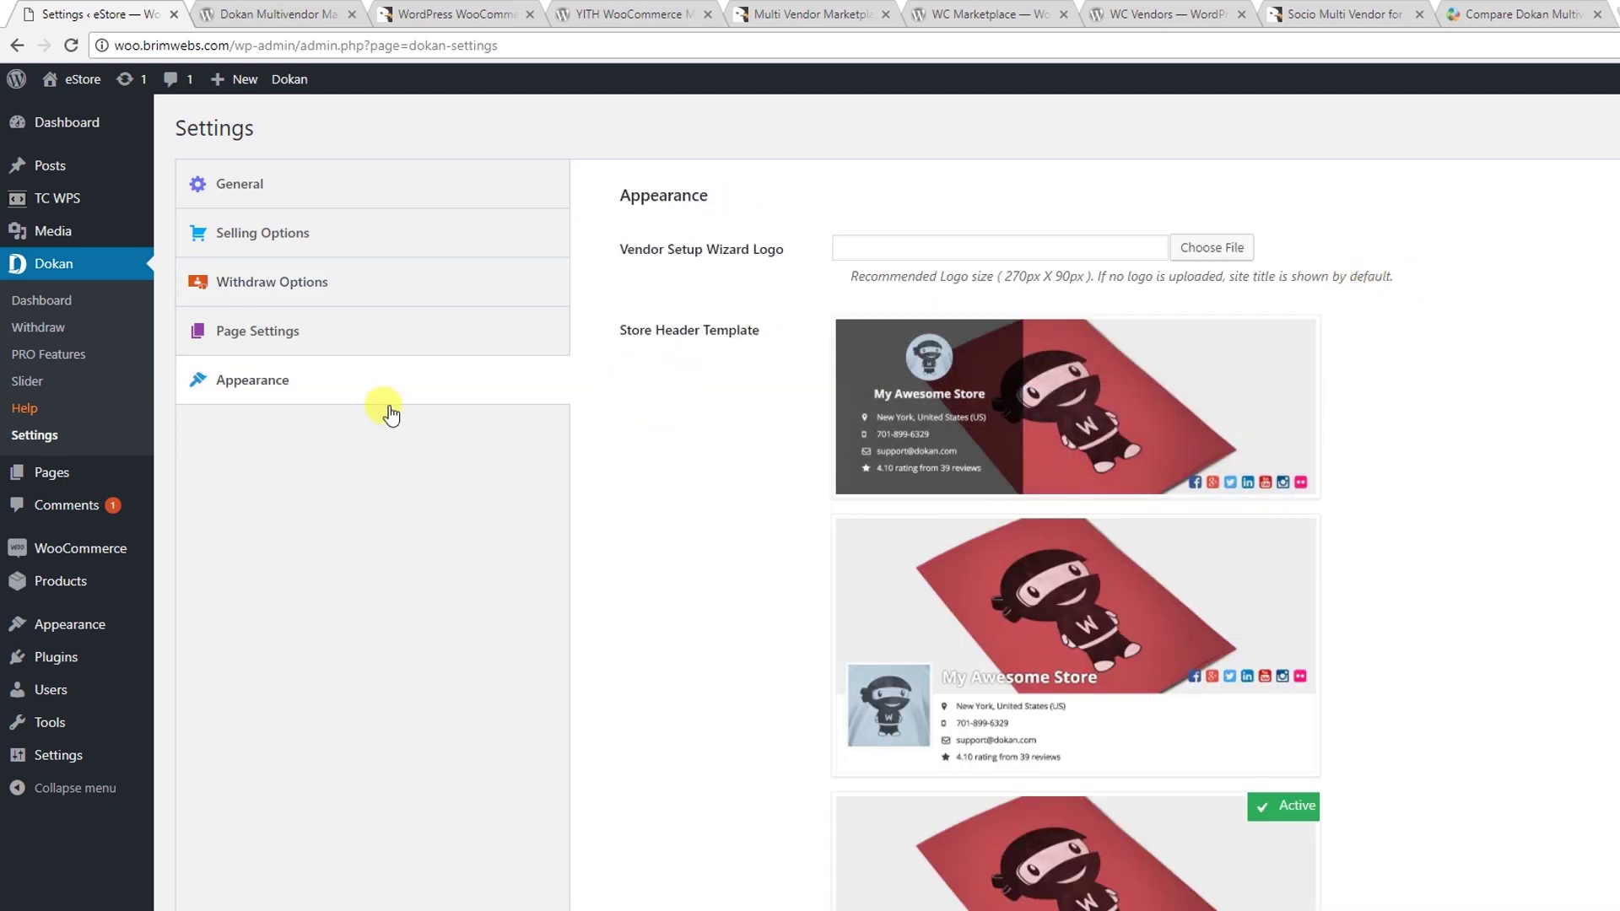
click(230, 386)
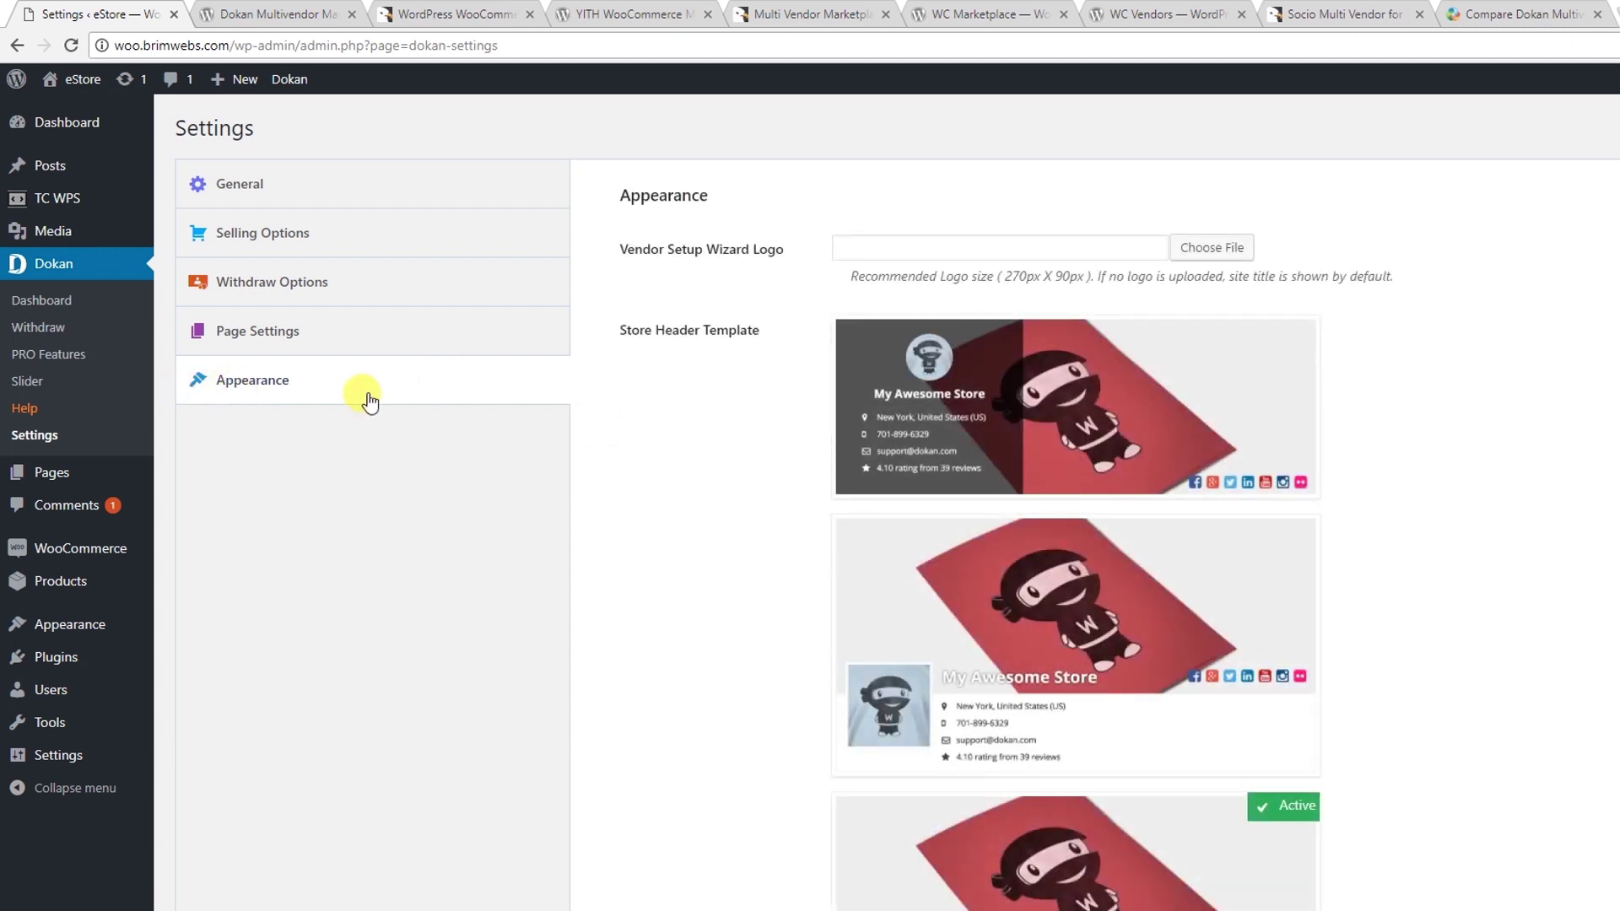
mouse_move(860, 662)
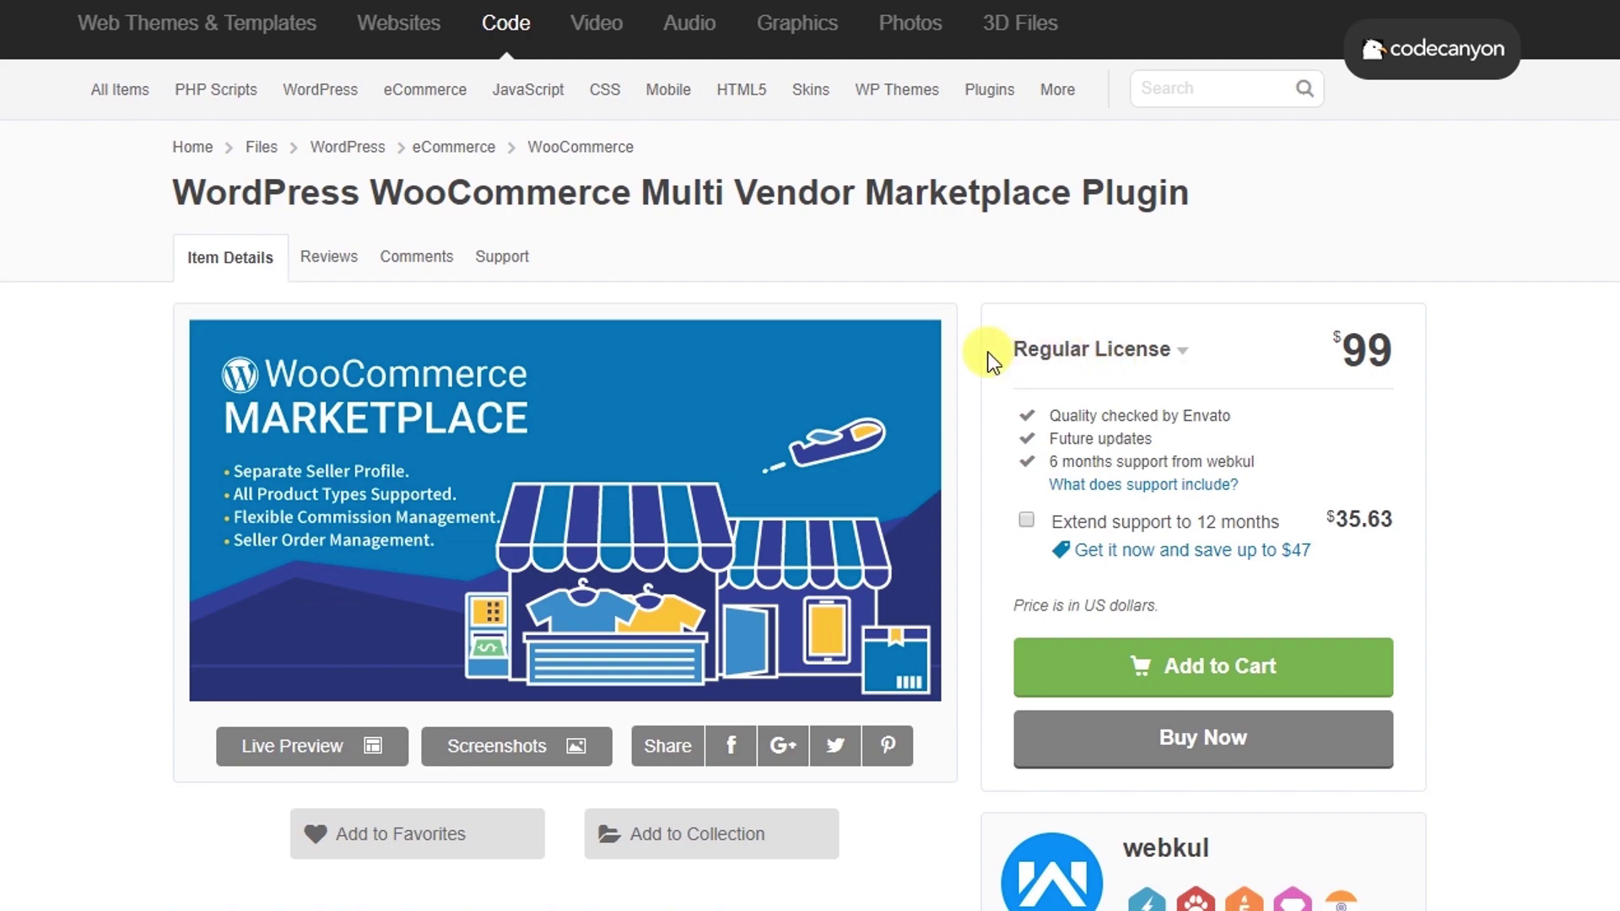
- Read the Main Features of webkul's $99 Multi Vendor Marketplace listing on CodeCanyon
scroll(743, 318, down, 15)
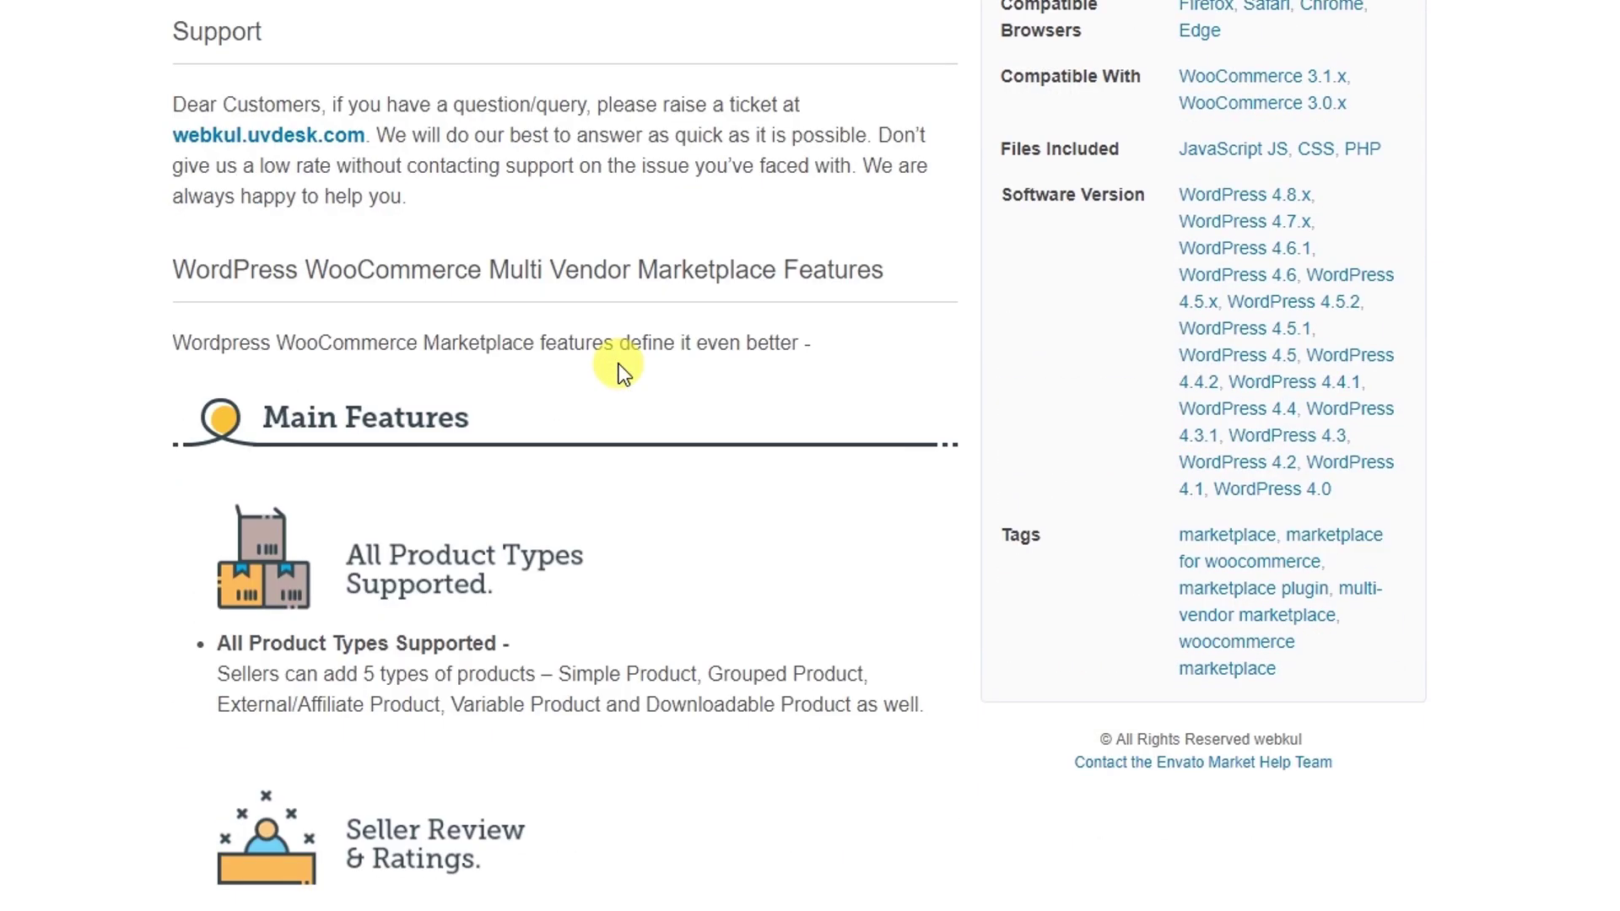
scroll(619, 363, down, 3)
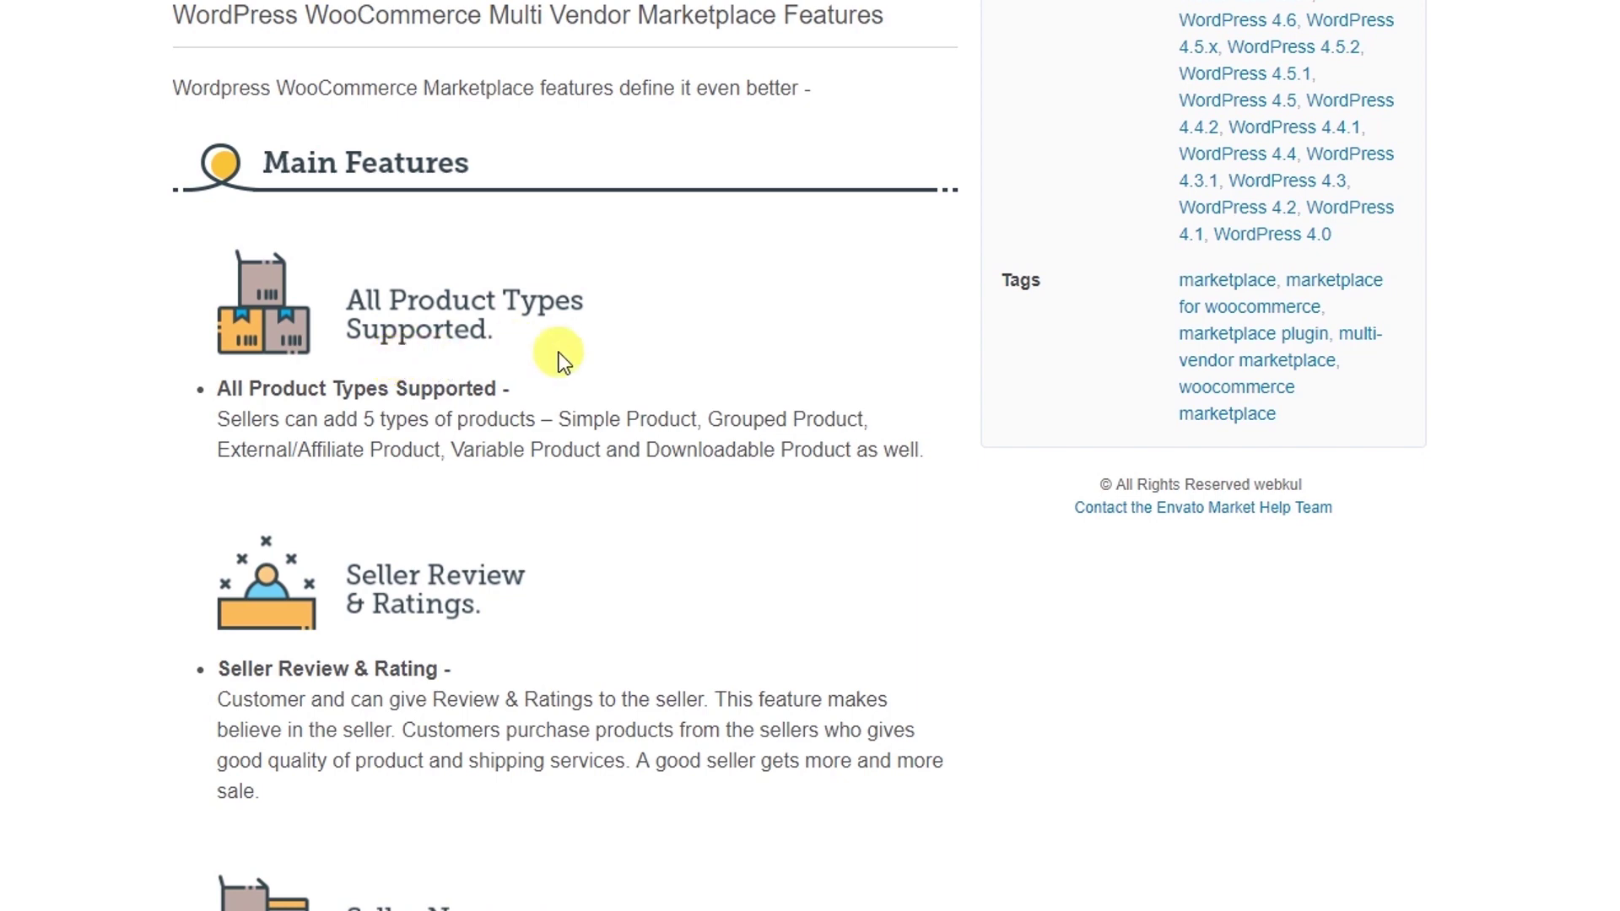
scroll(483, 368, down, 5)
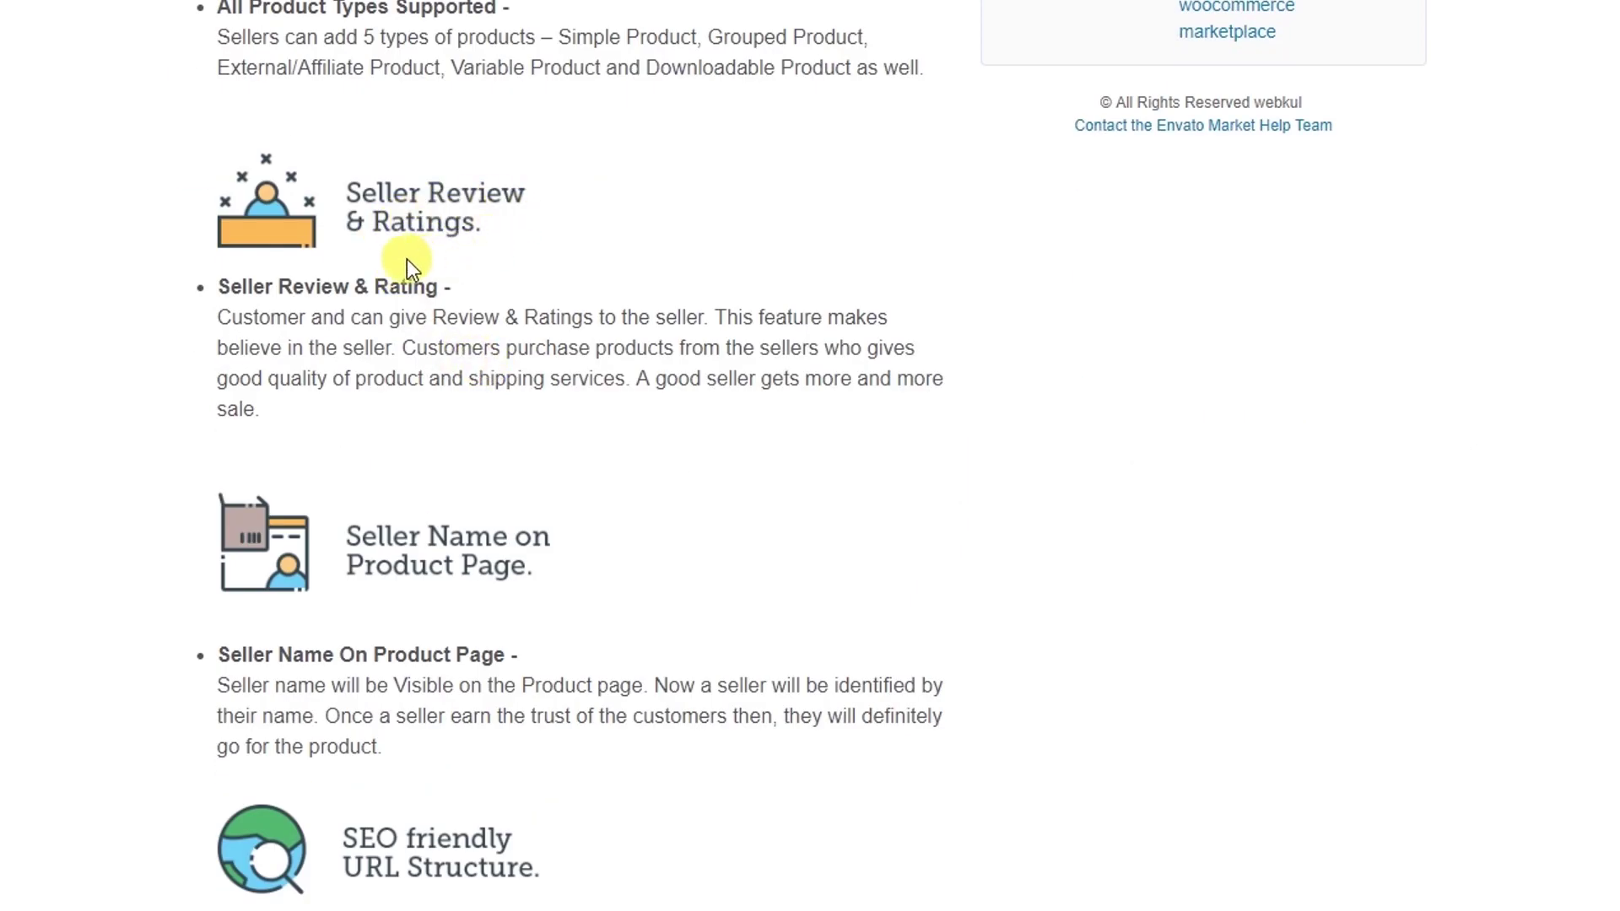
scroll(445, 323, down, 5)
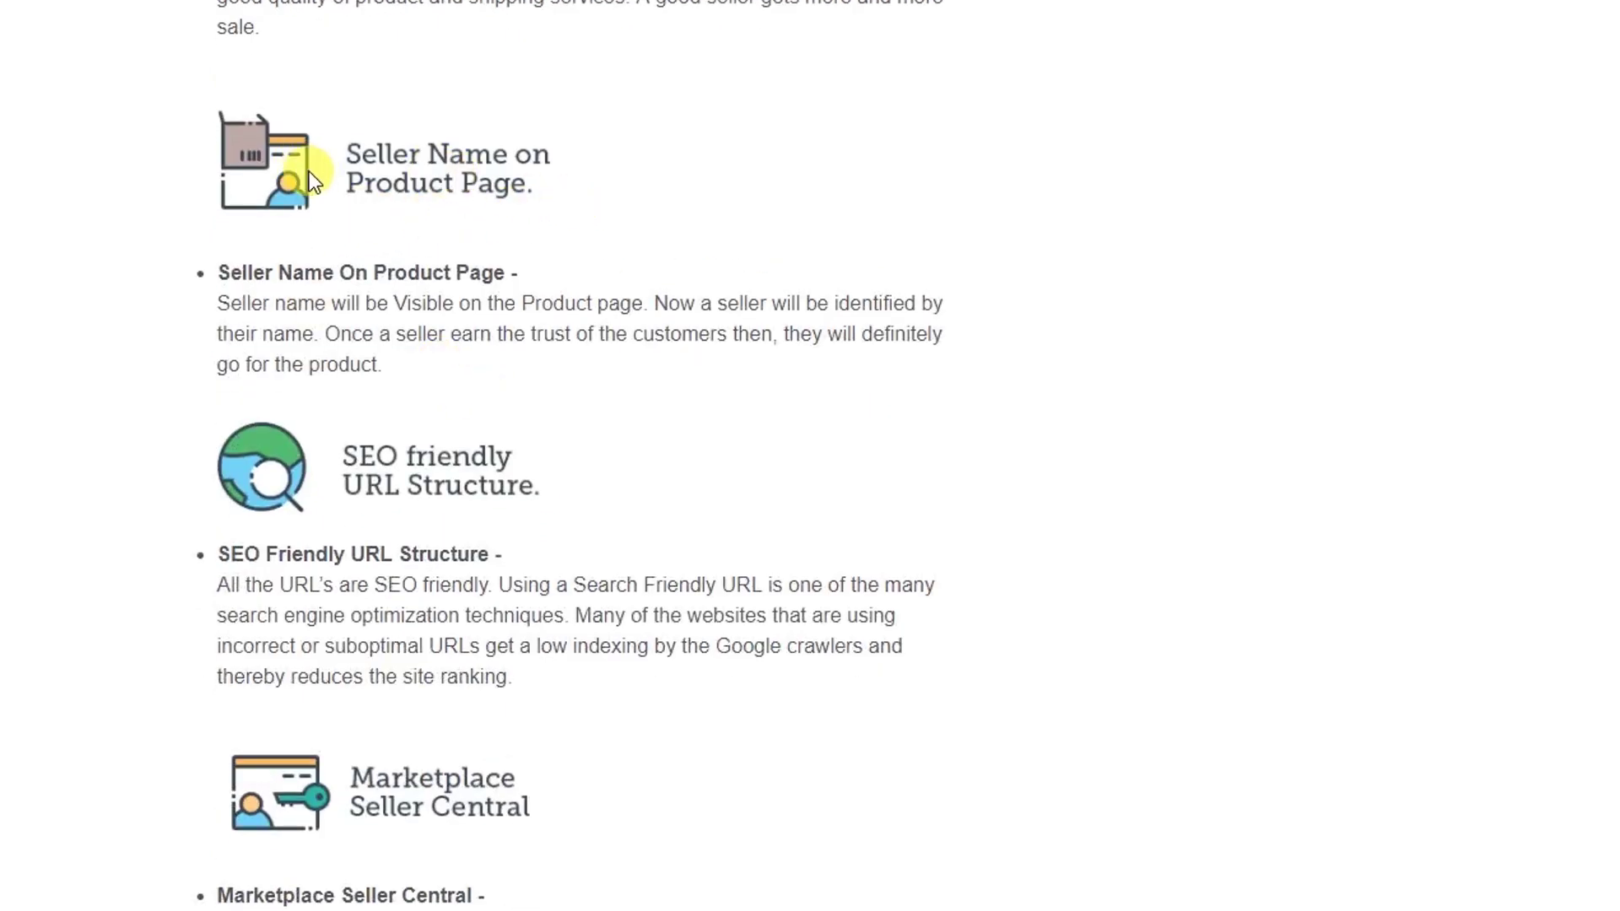
scroll(464, 372, down, 5)
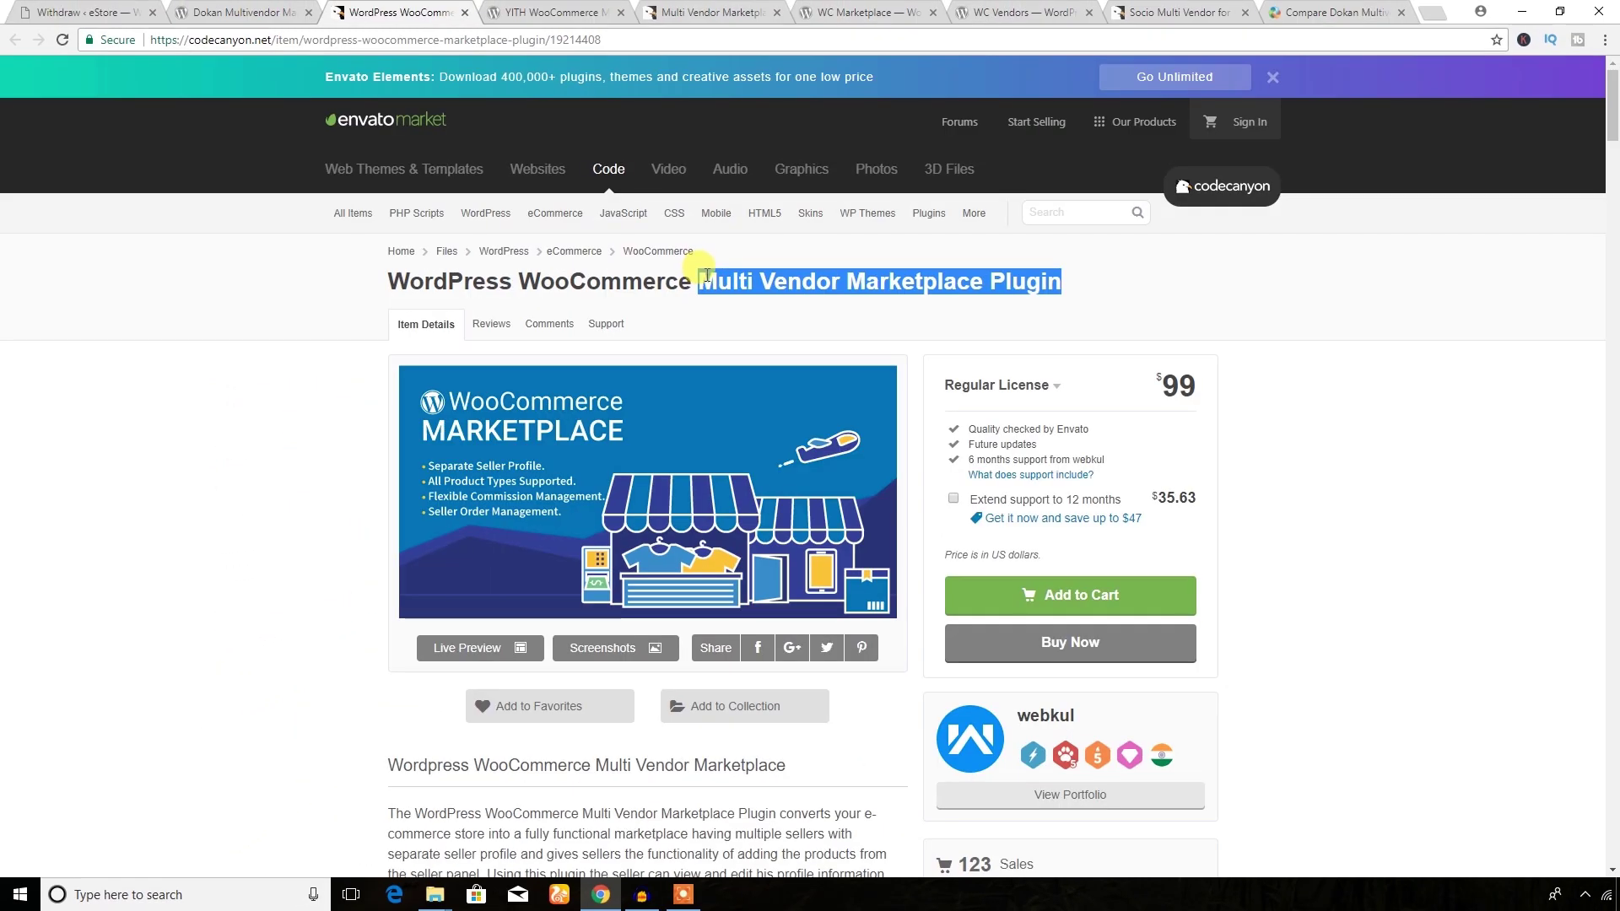
click(510, 13)
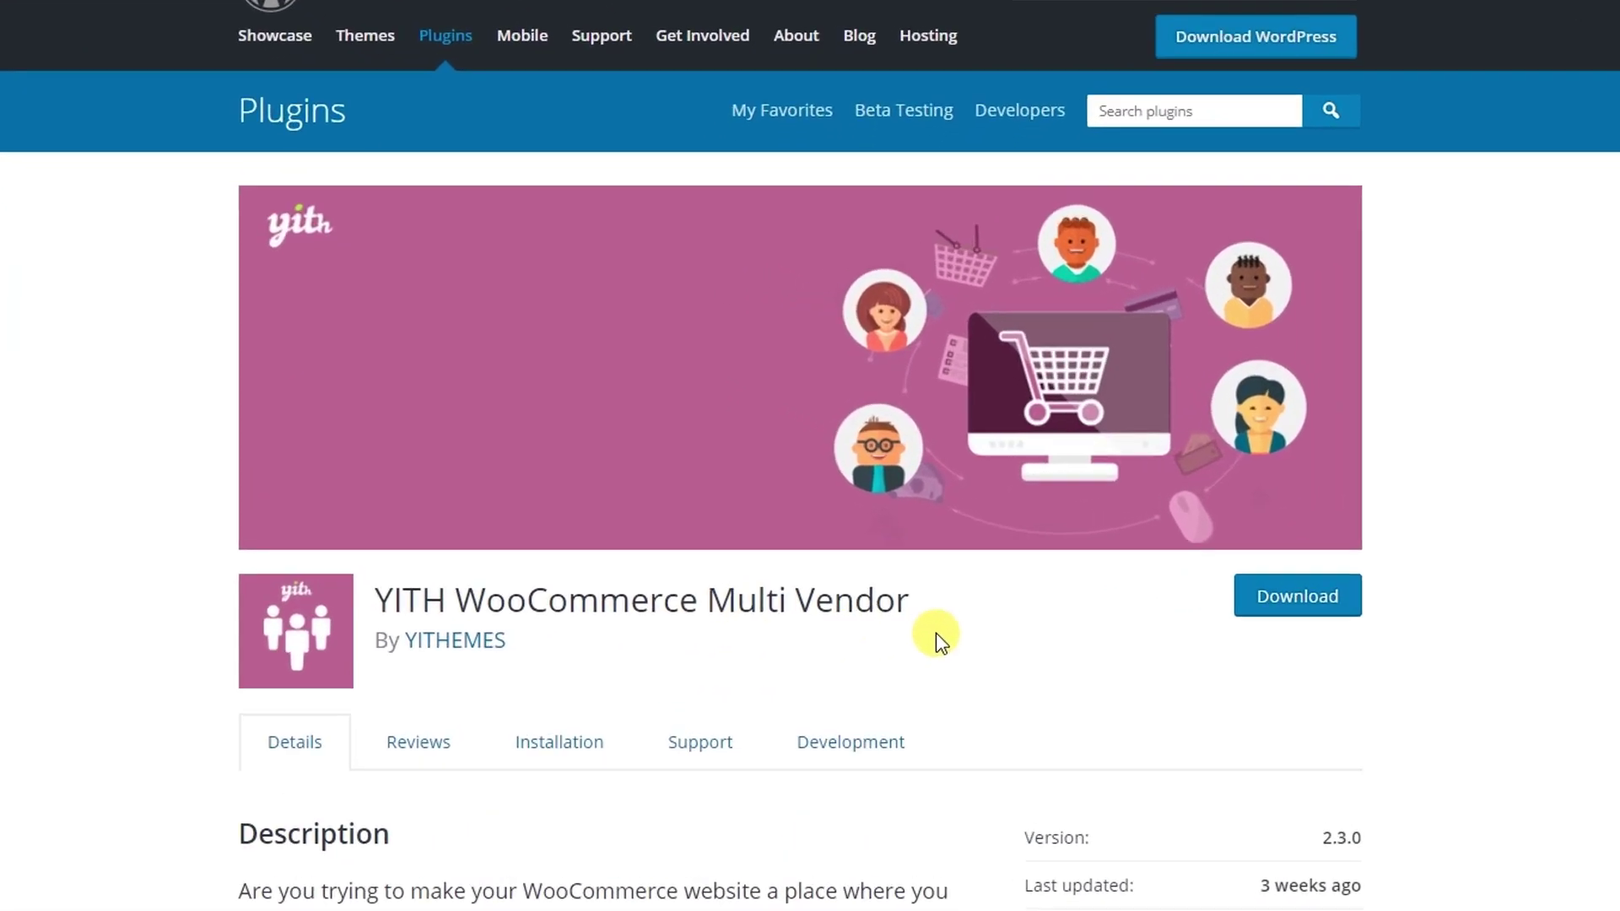
- Read the YITH WooCommerce Multi Vendor feature and compatibility lists on WordPress.org
scroll(907, 641, down, 4)
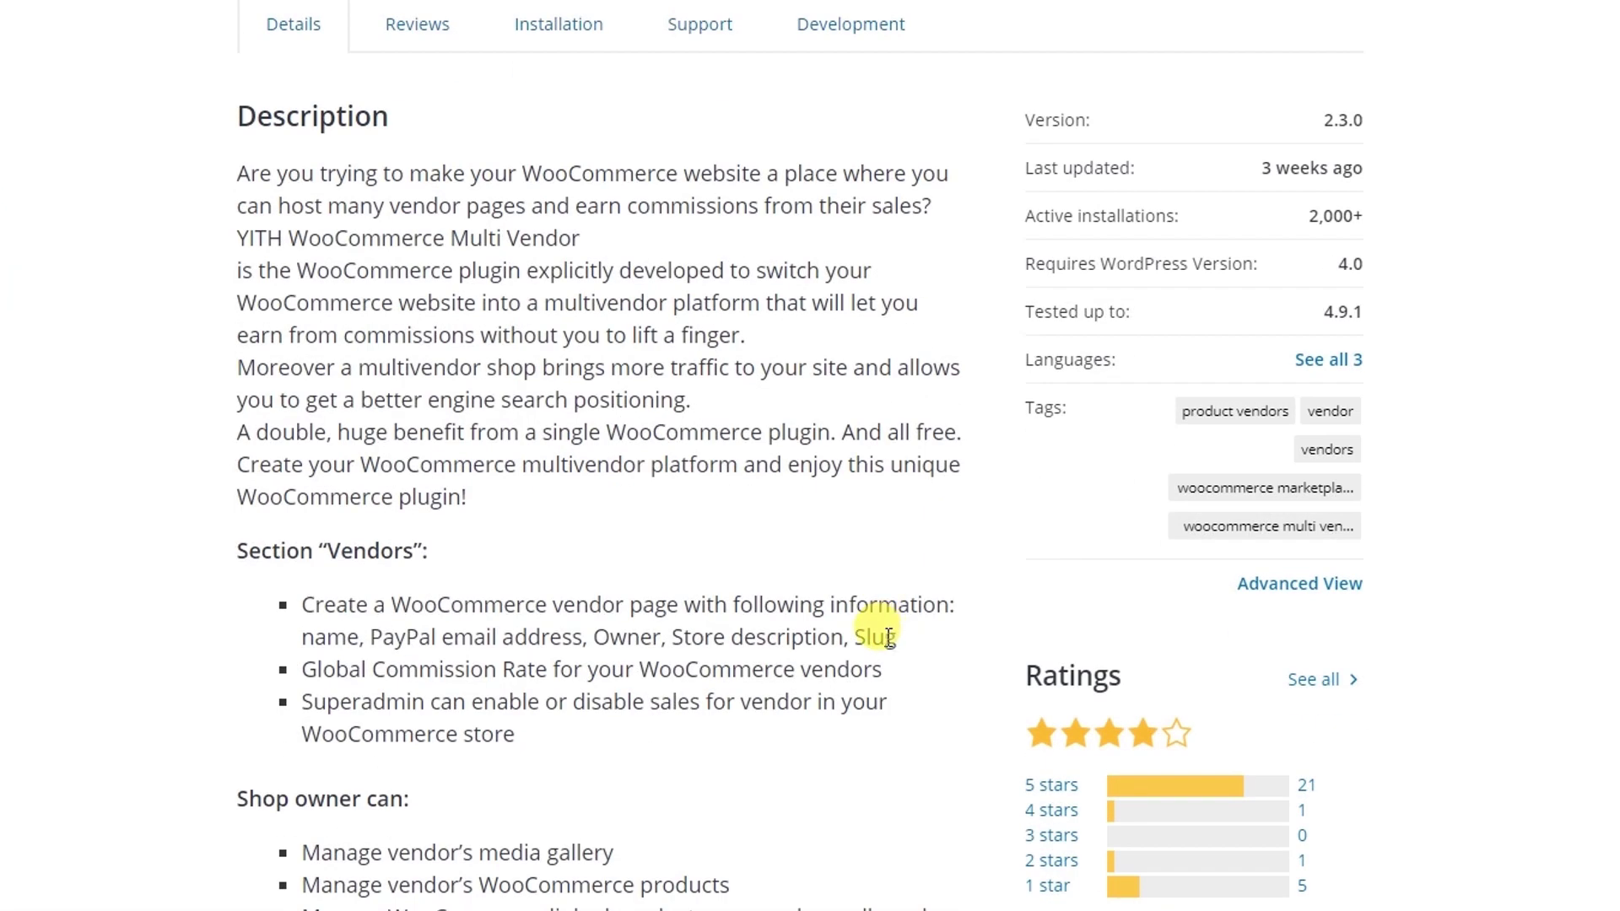
scroll(890, 637, down, 5)
scroll(307, 579, down, 5)
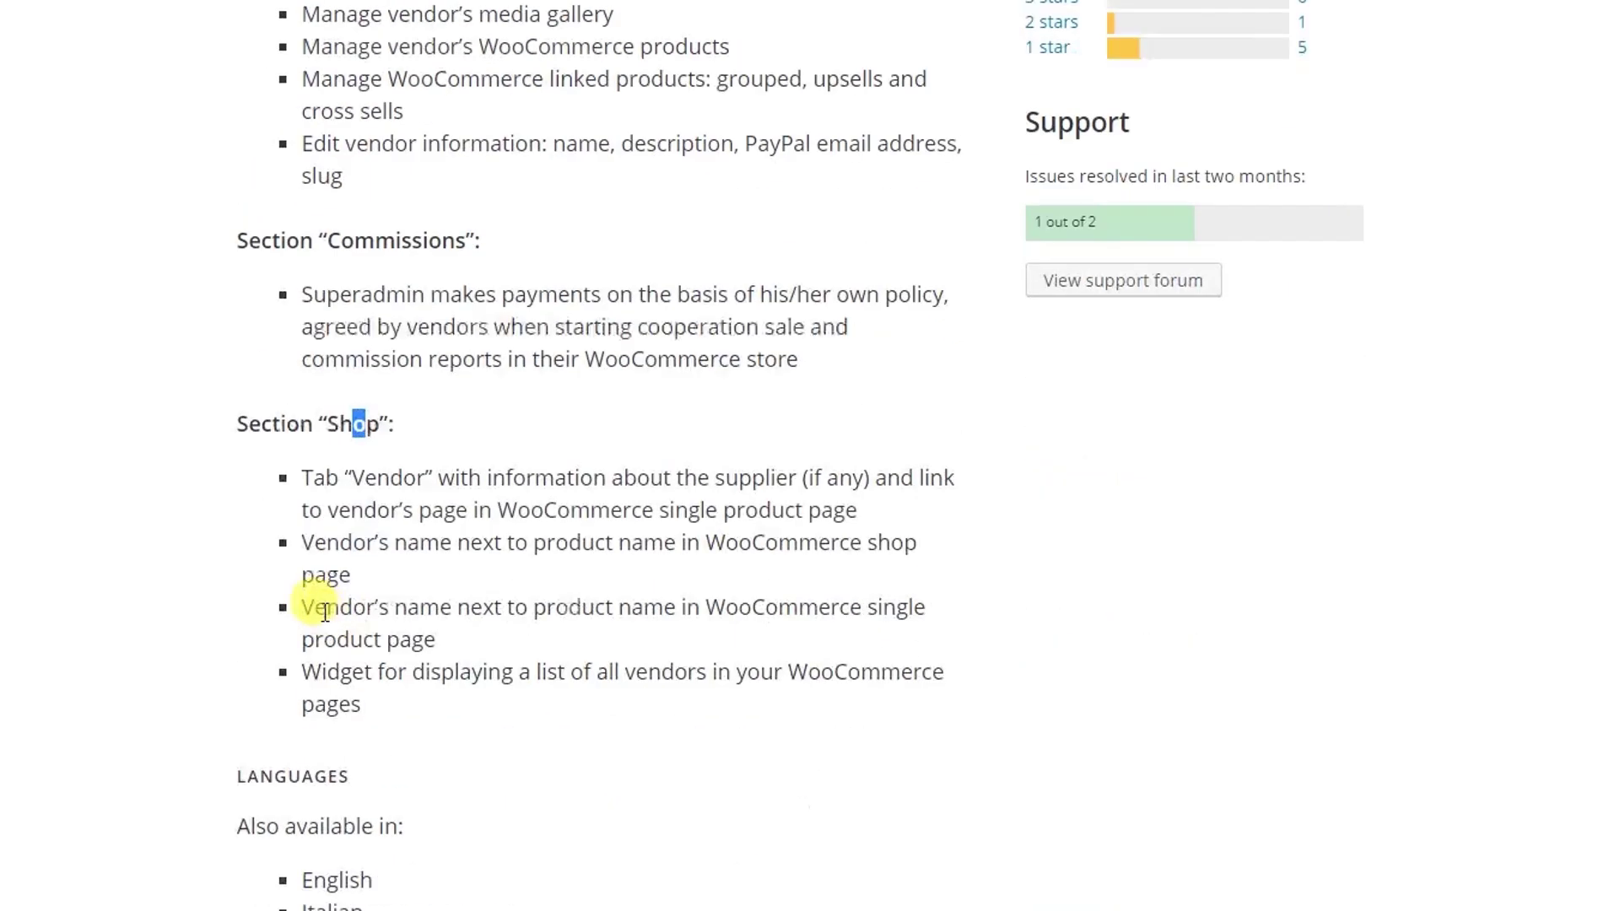
scroll(397, 173, up, 1)
scroll(394, 174, up, 5)
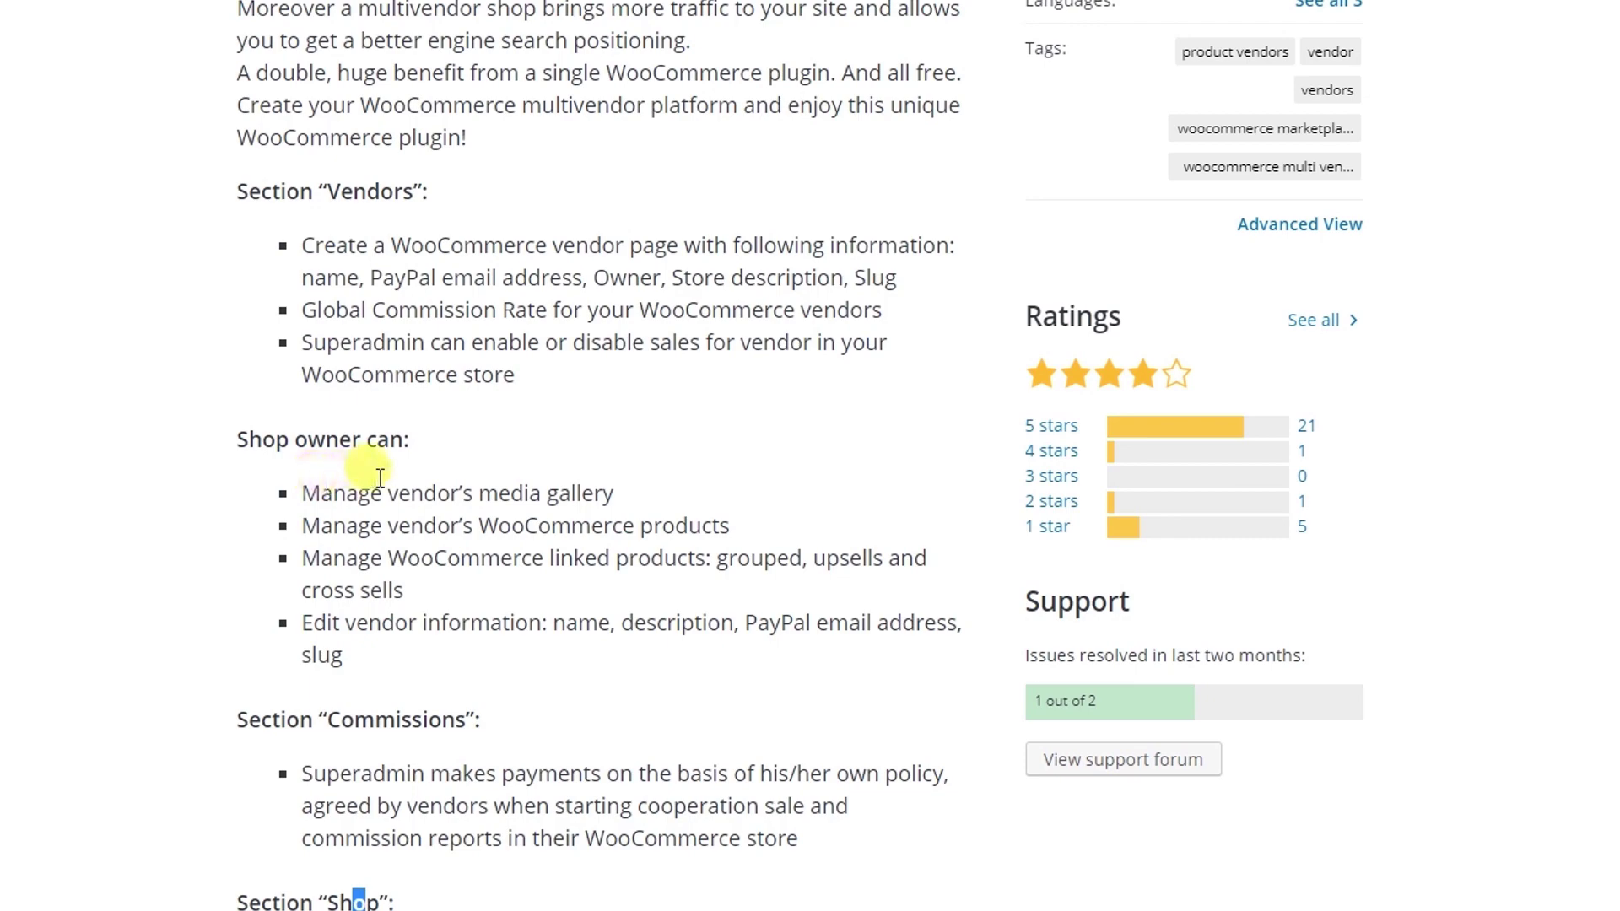
scroll(387, 462, down, 12)
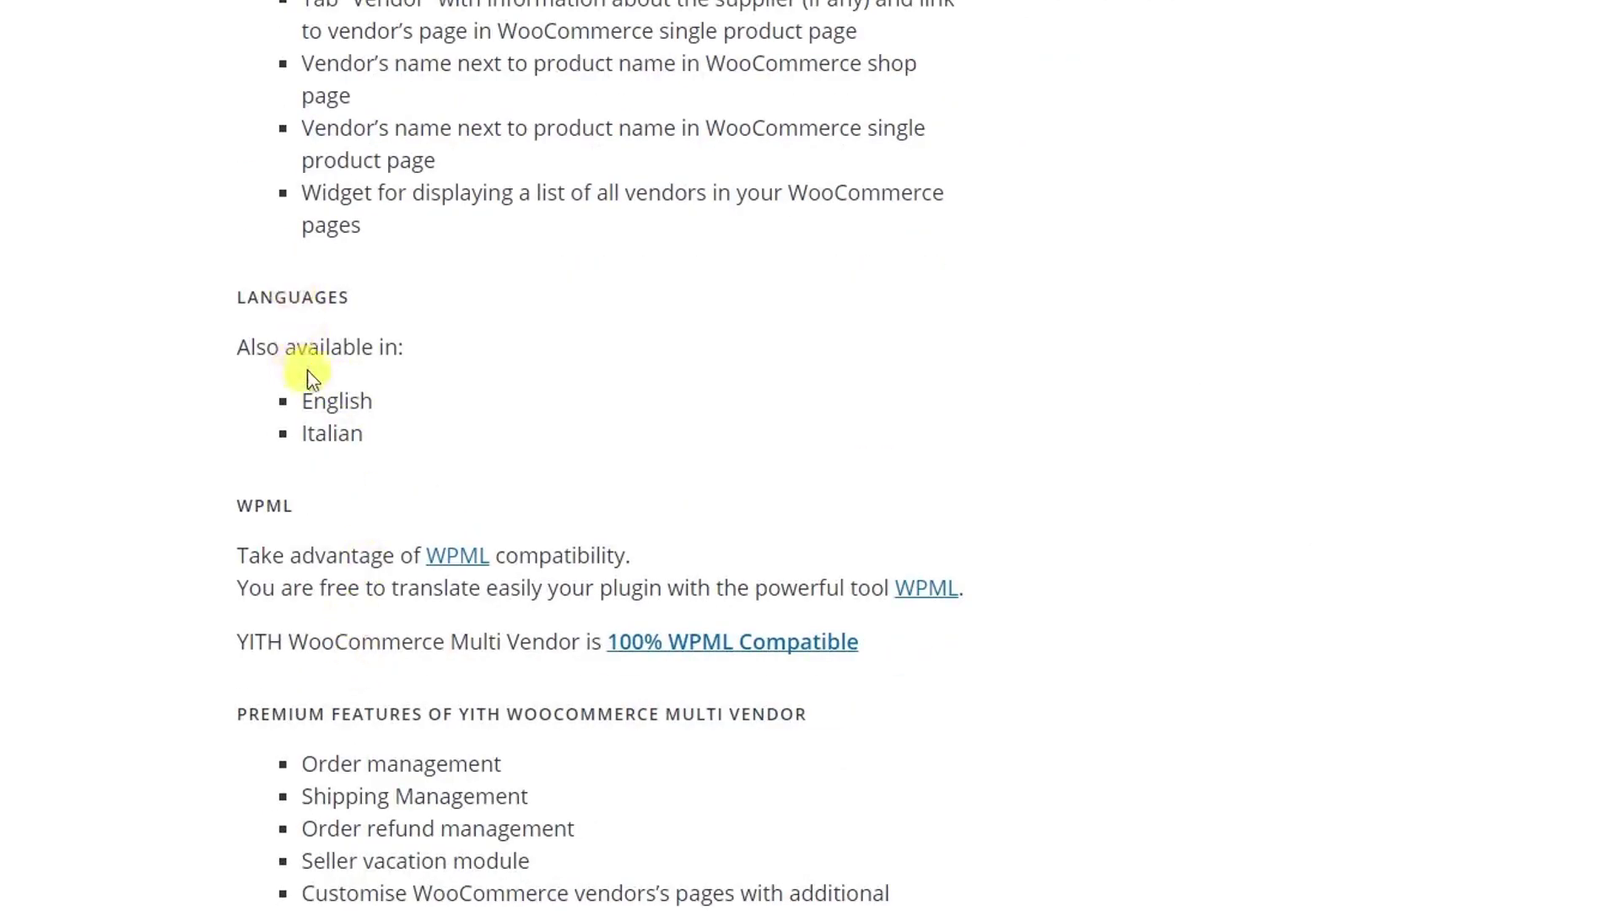
scroll(369, 494, down, 3)
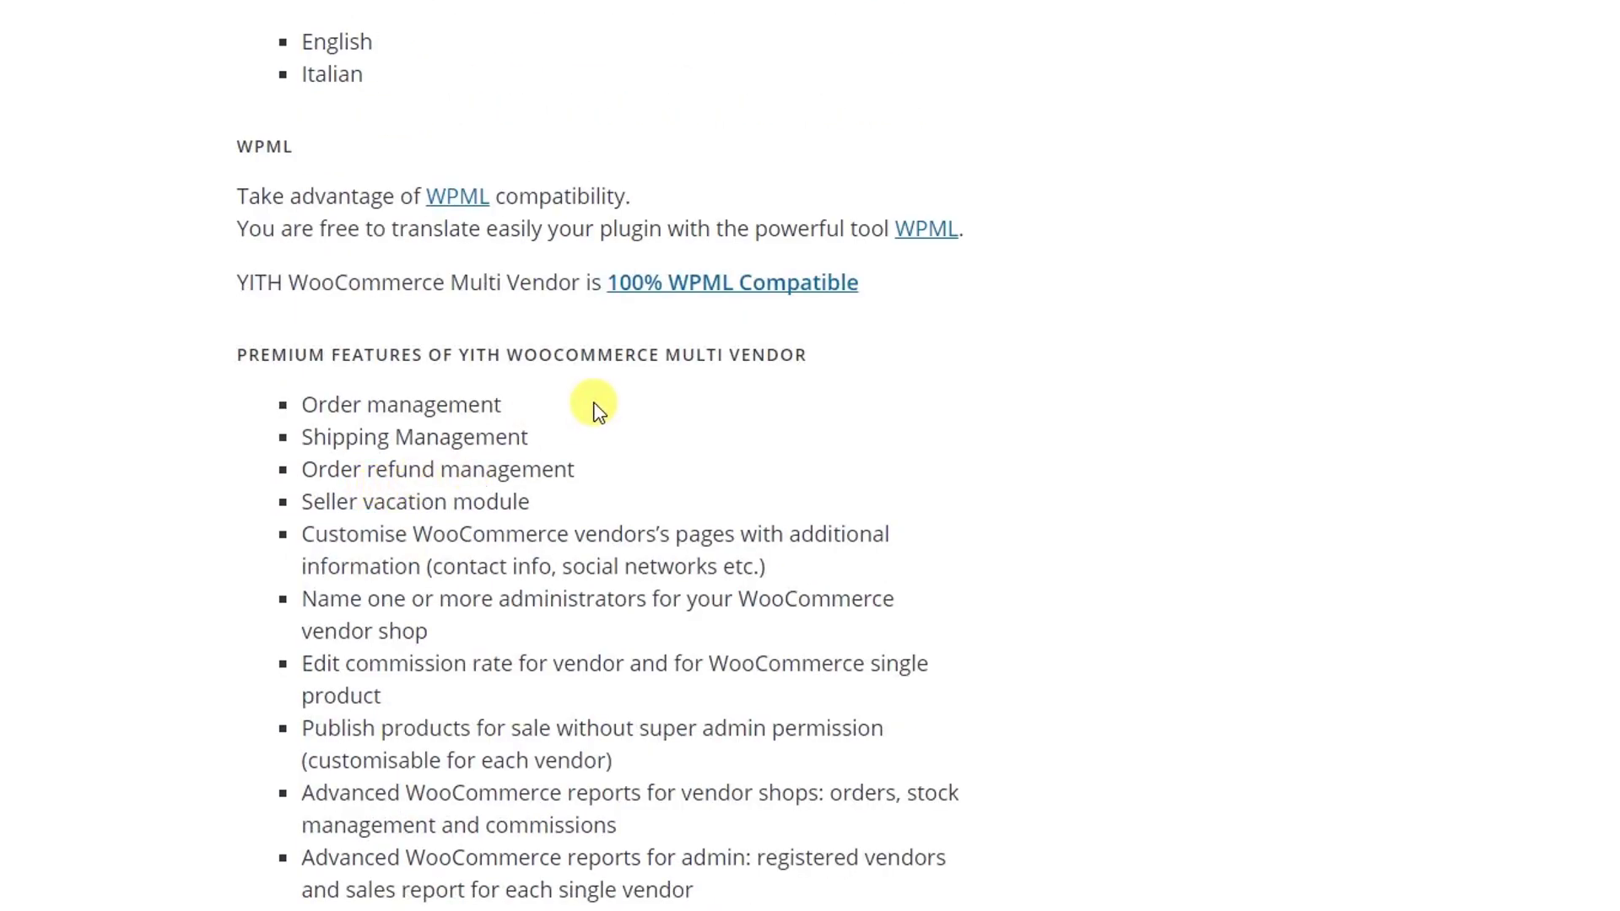
scroll(517, 416, down, 3)
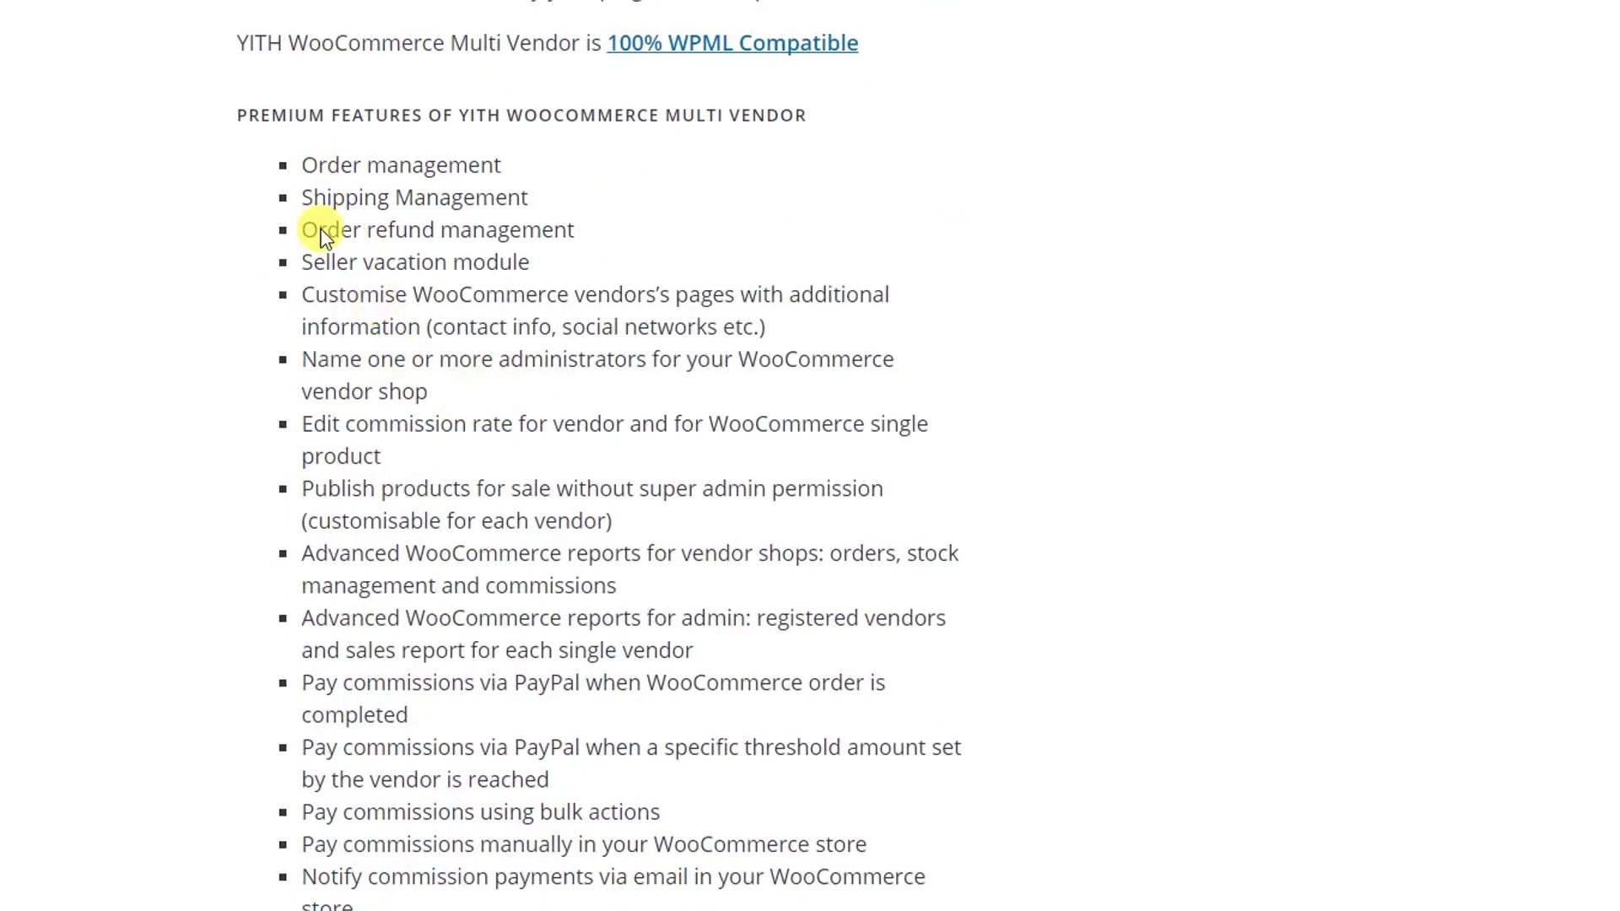
scroll(329, 470, down, 10)
scroll(376, 524, down, 5)
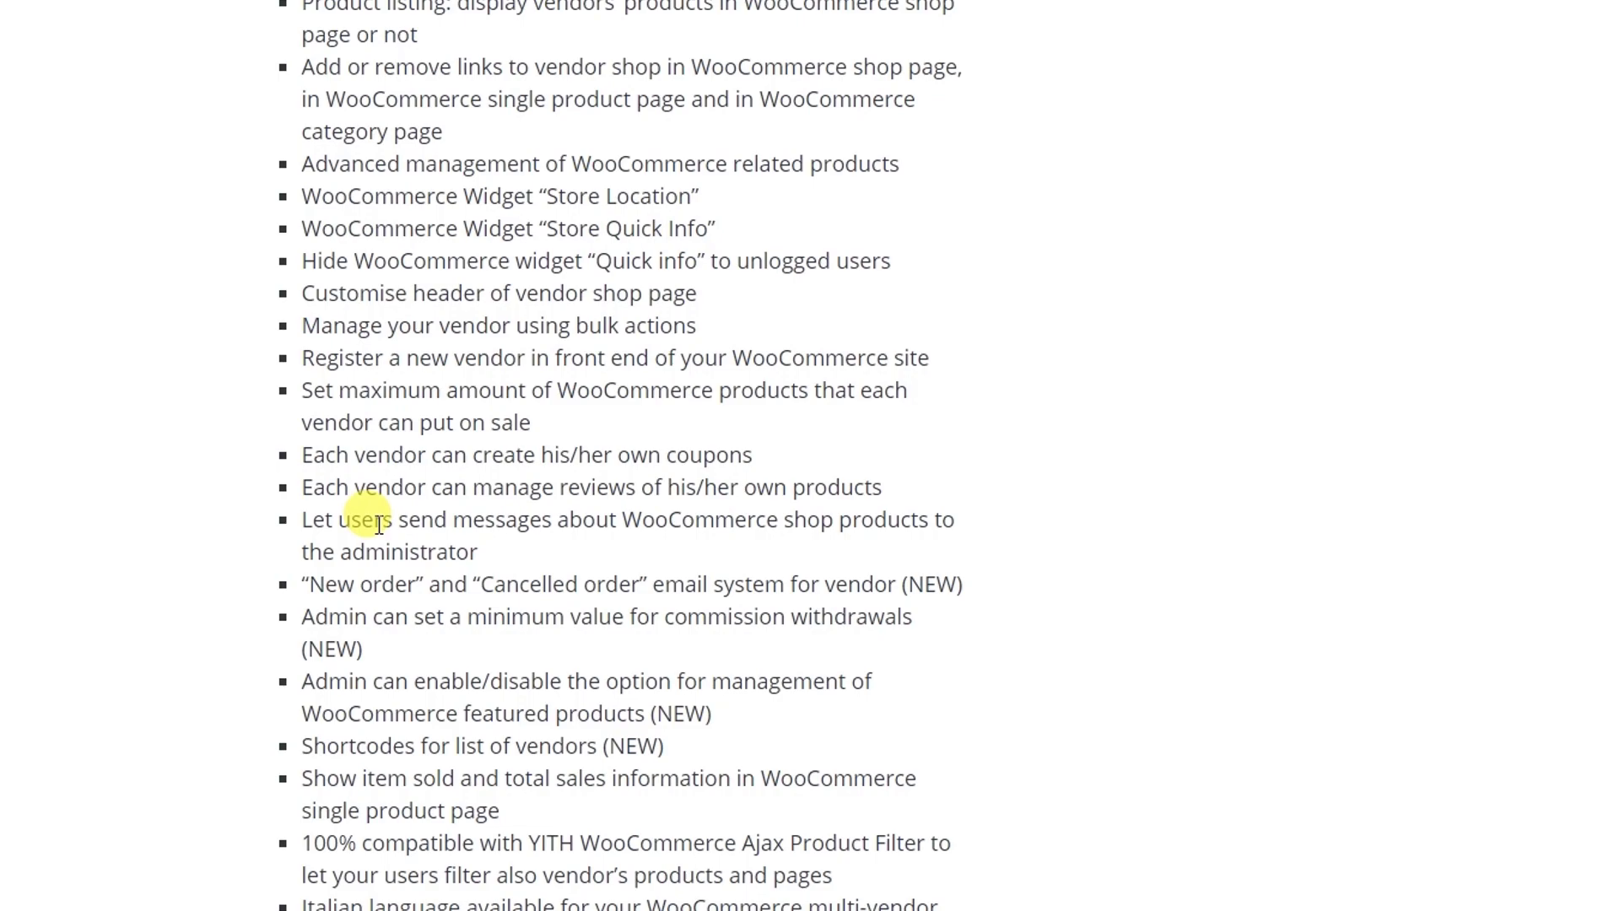
scroll(380, 526, down, 20)
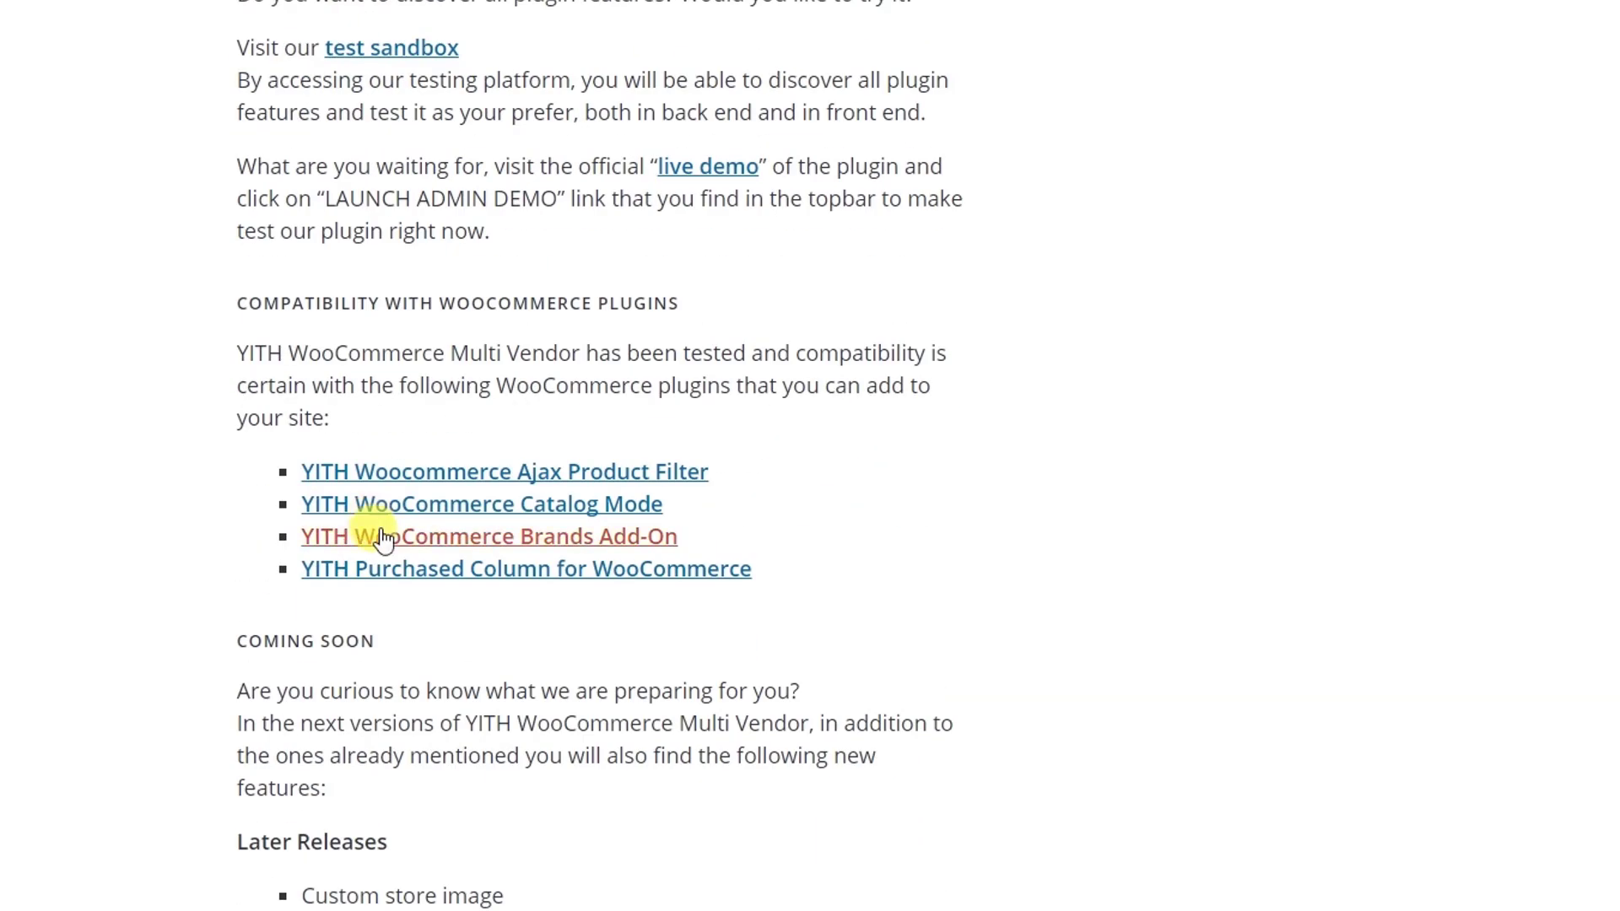
scroll(405, 525, up, 5)
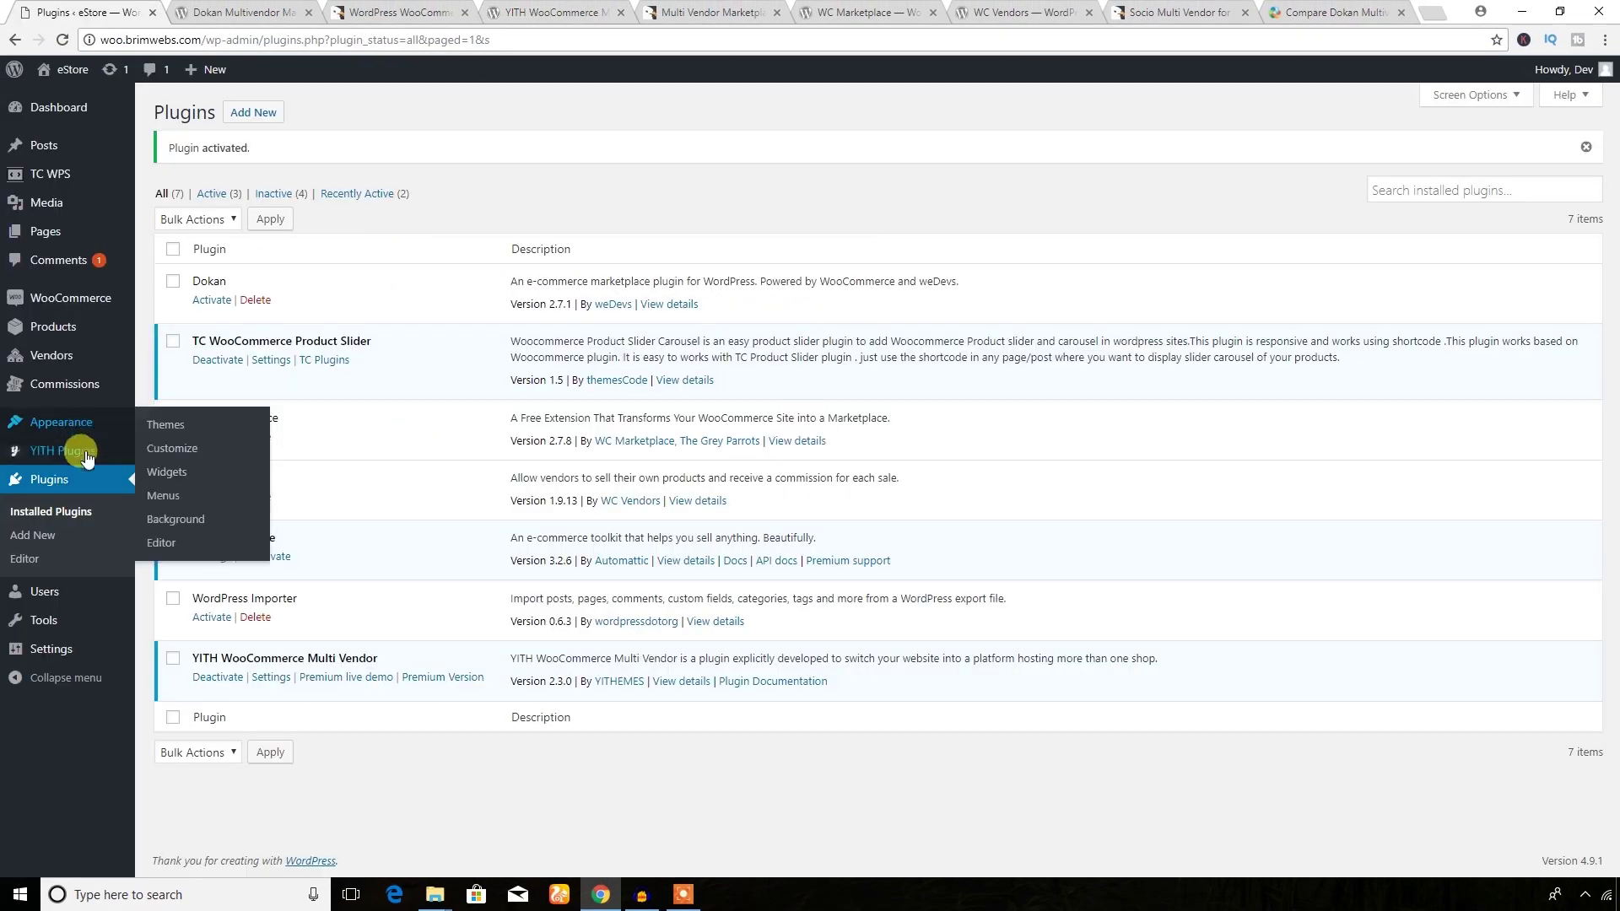
mouse_move(81, 466)
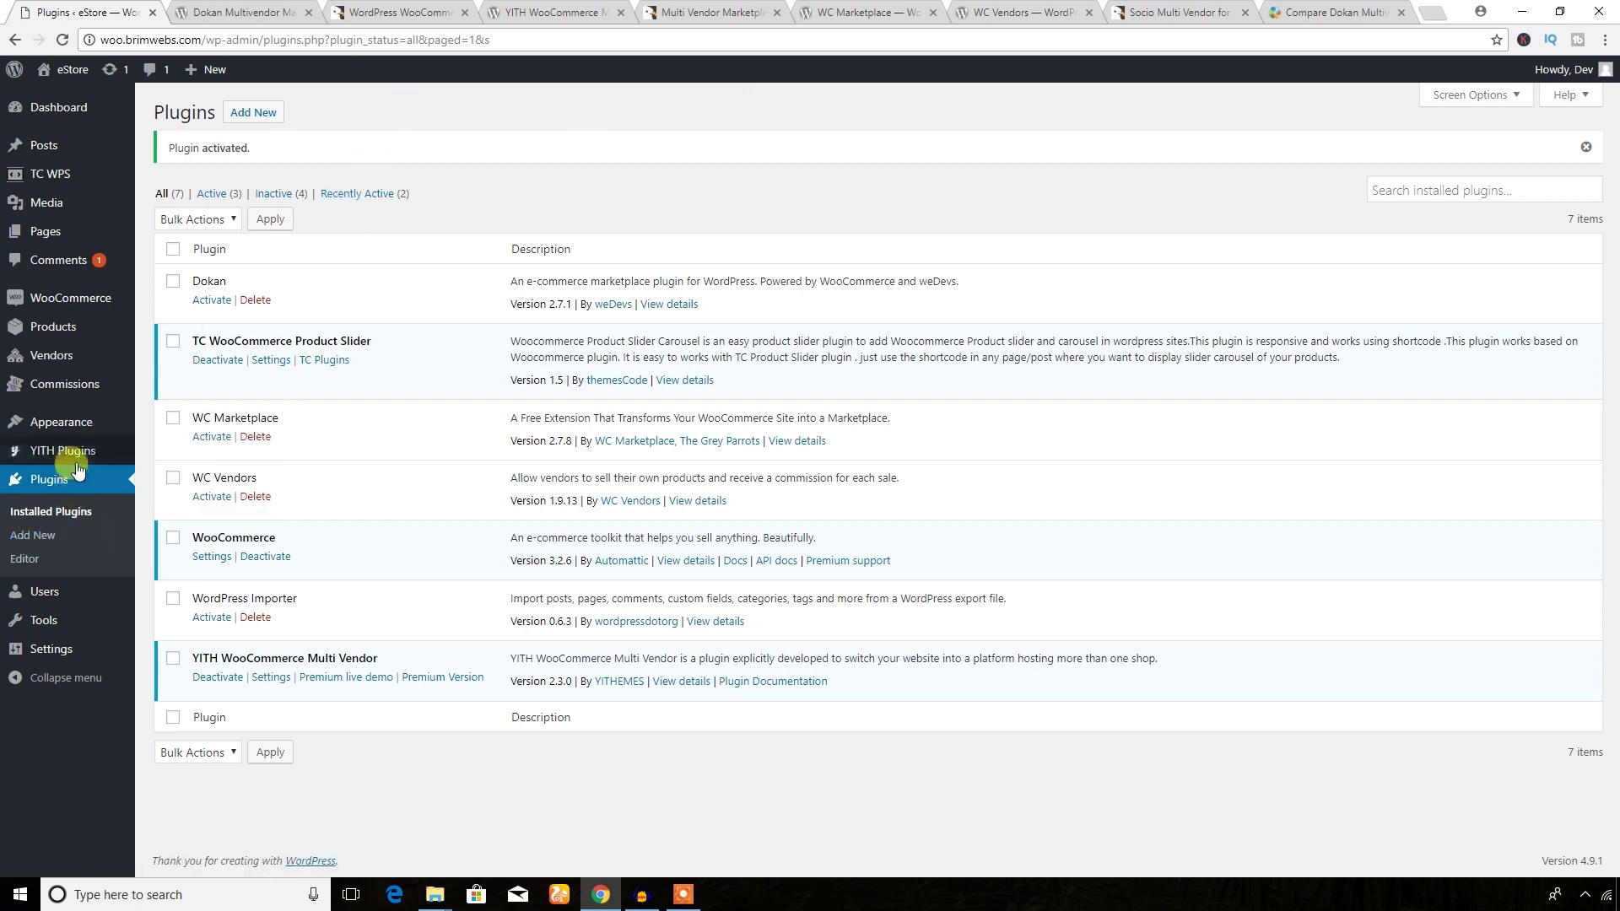
- Check YITH Multi Vendor's commission (base 50) and vendor settings, then the empty Vendors and Commissions pages
click(144, 454)
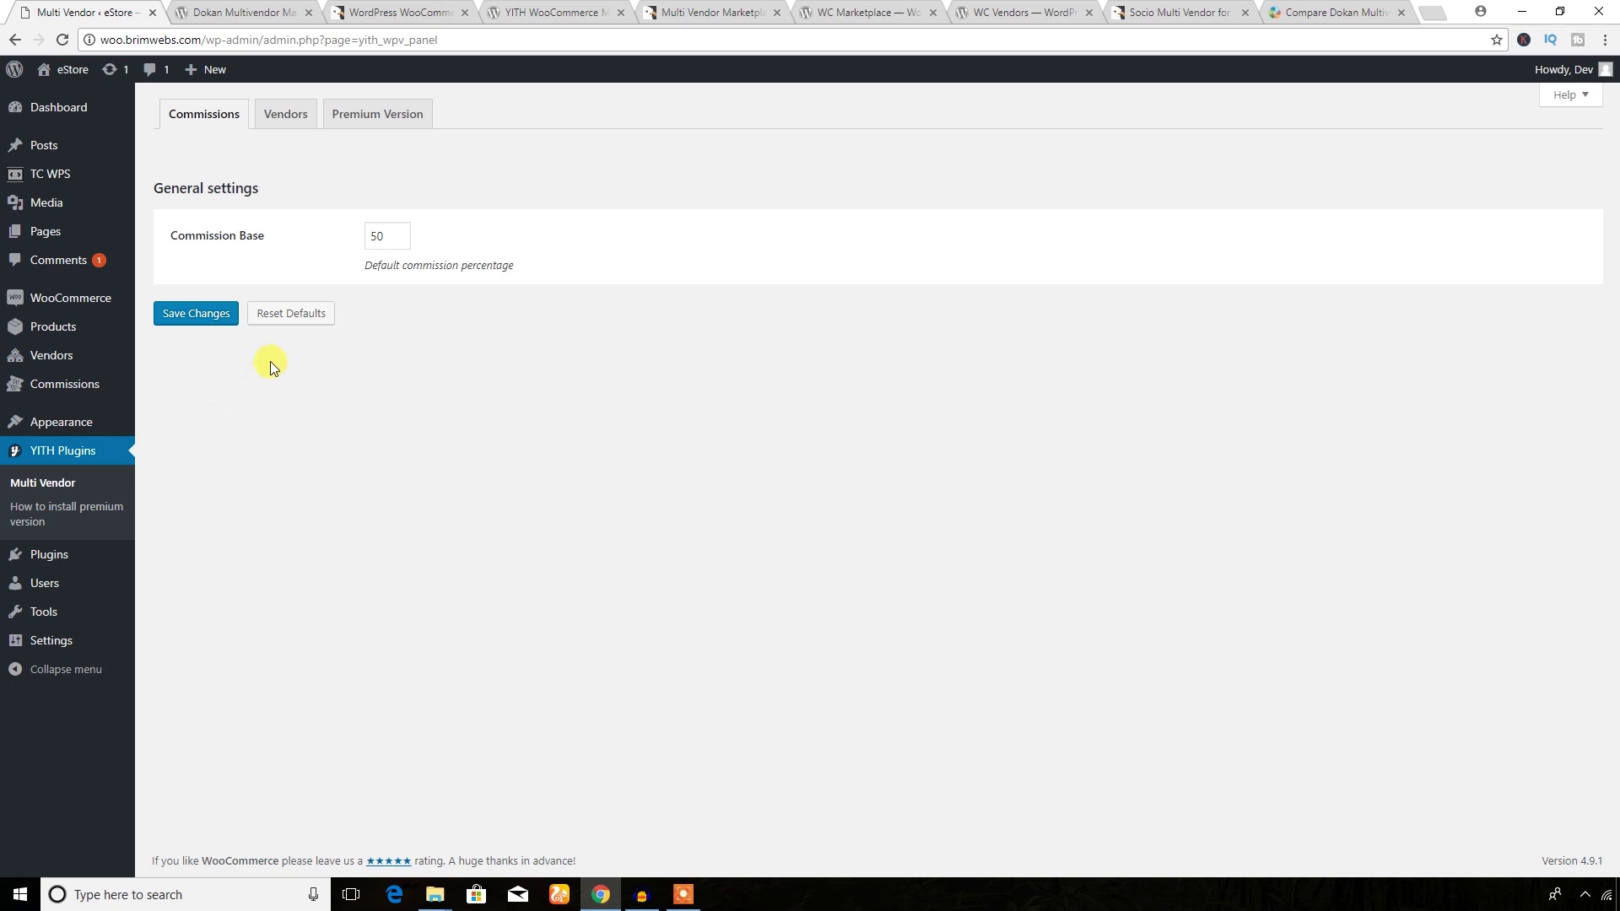
click(277, 118)
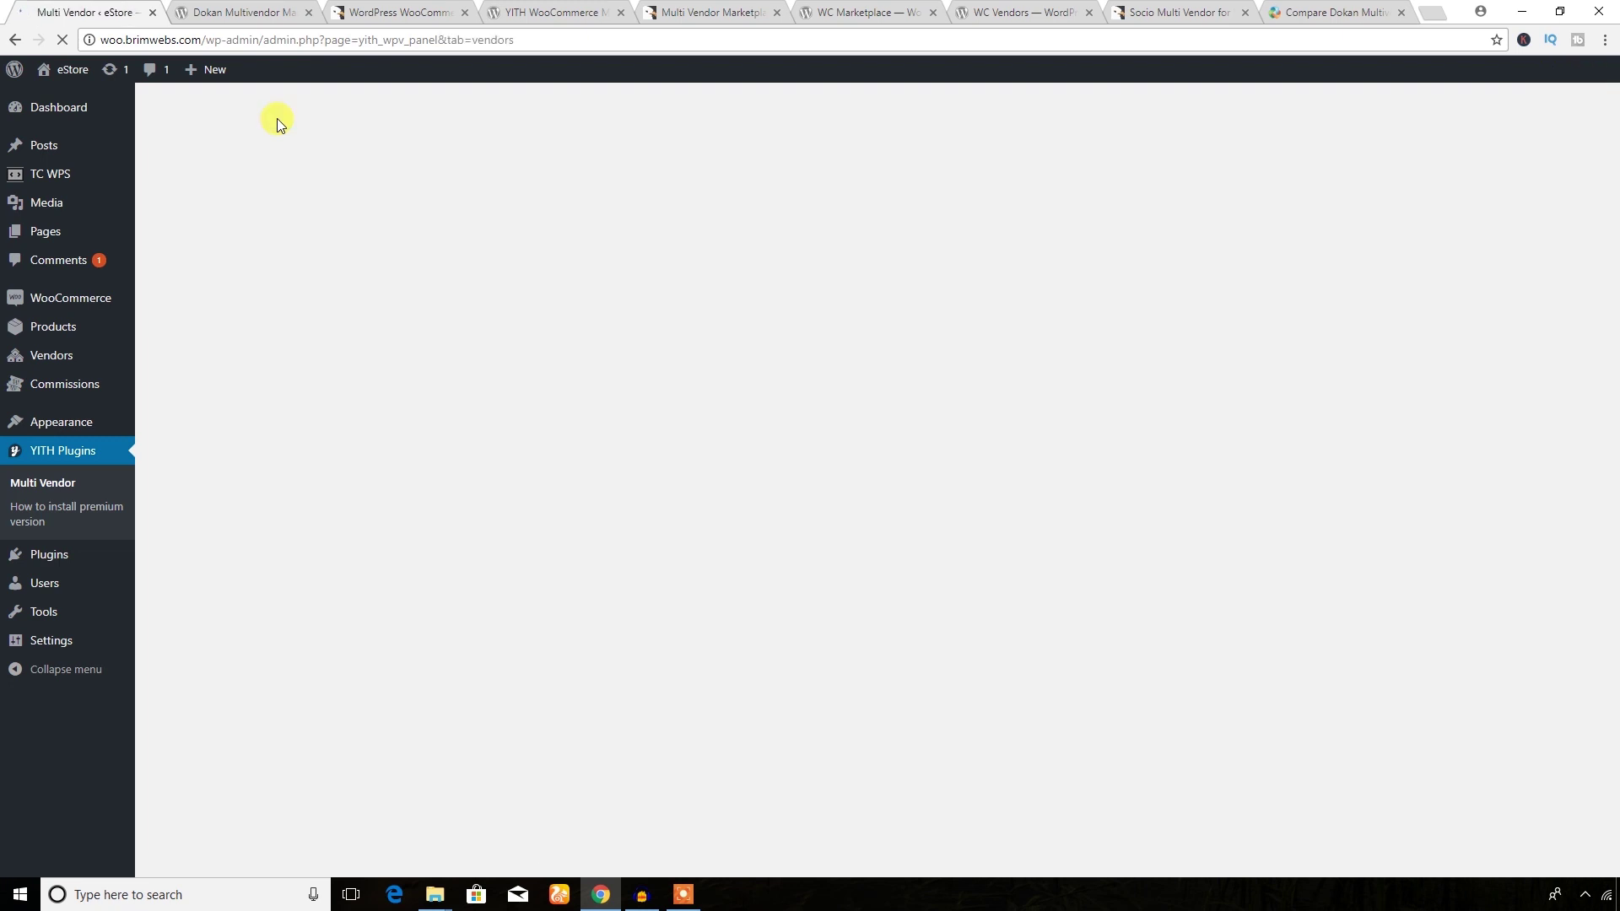
key(alt+Left)
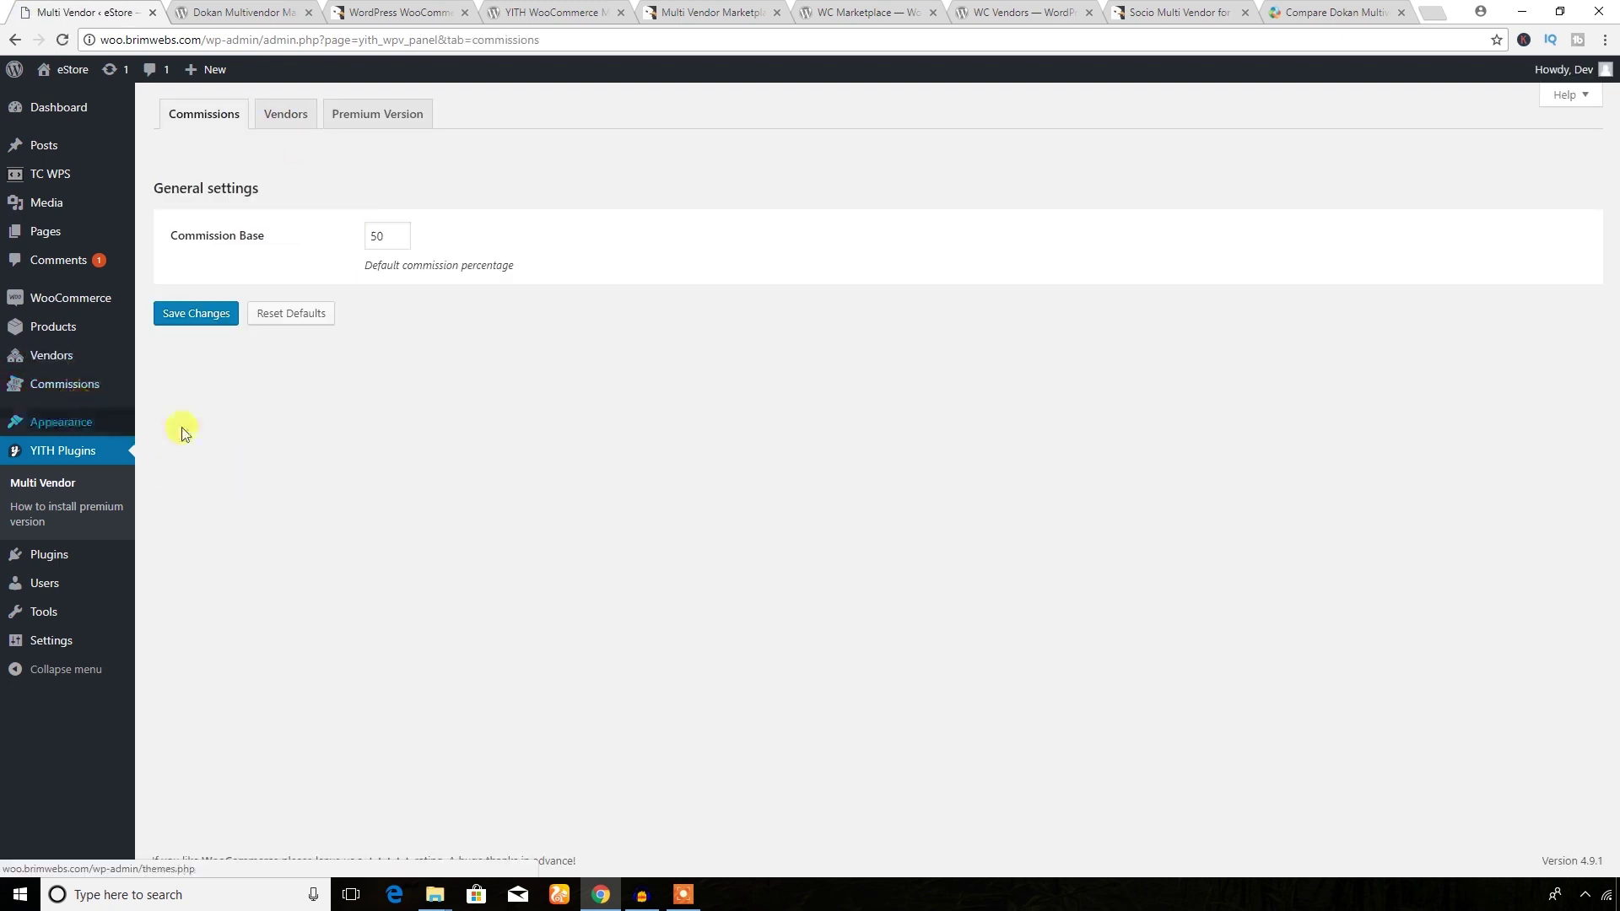
click(49, 363)
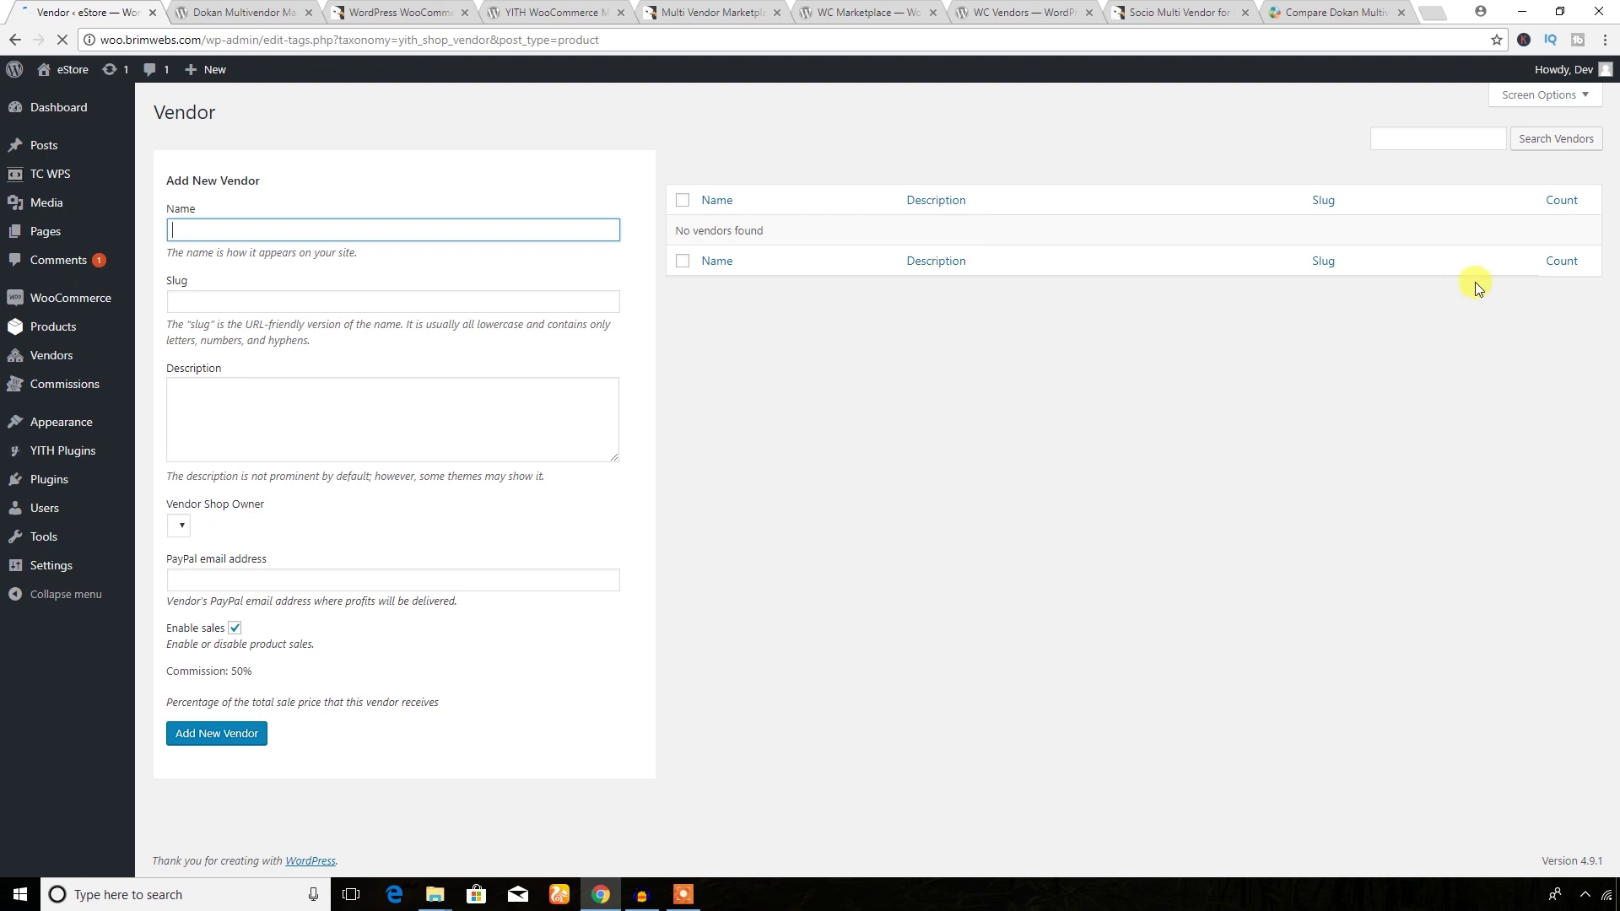
click(67, 393)
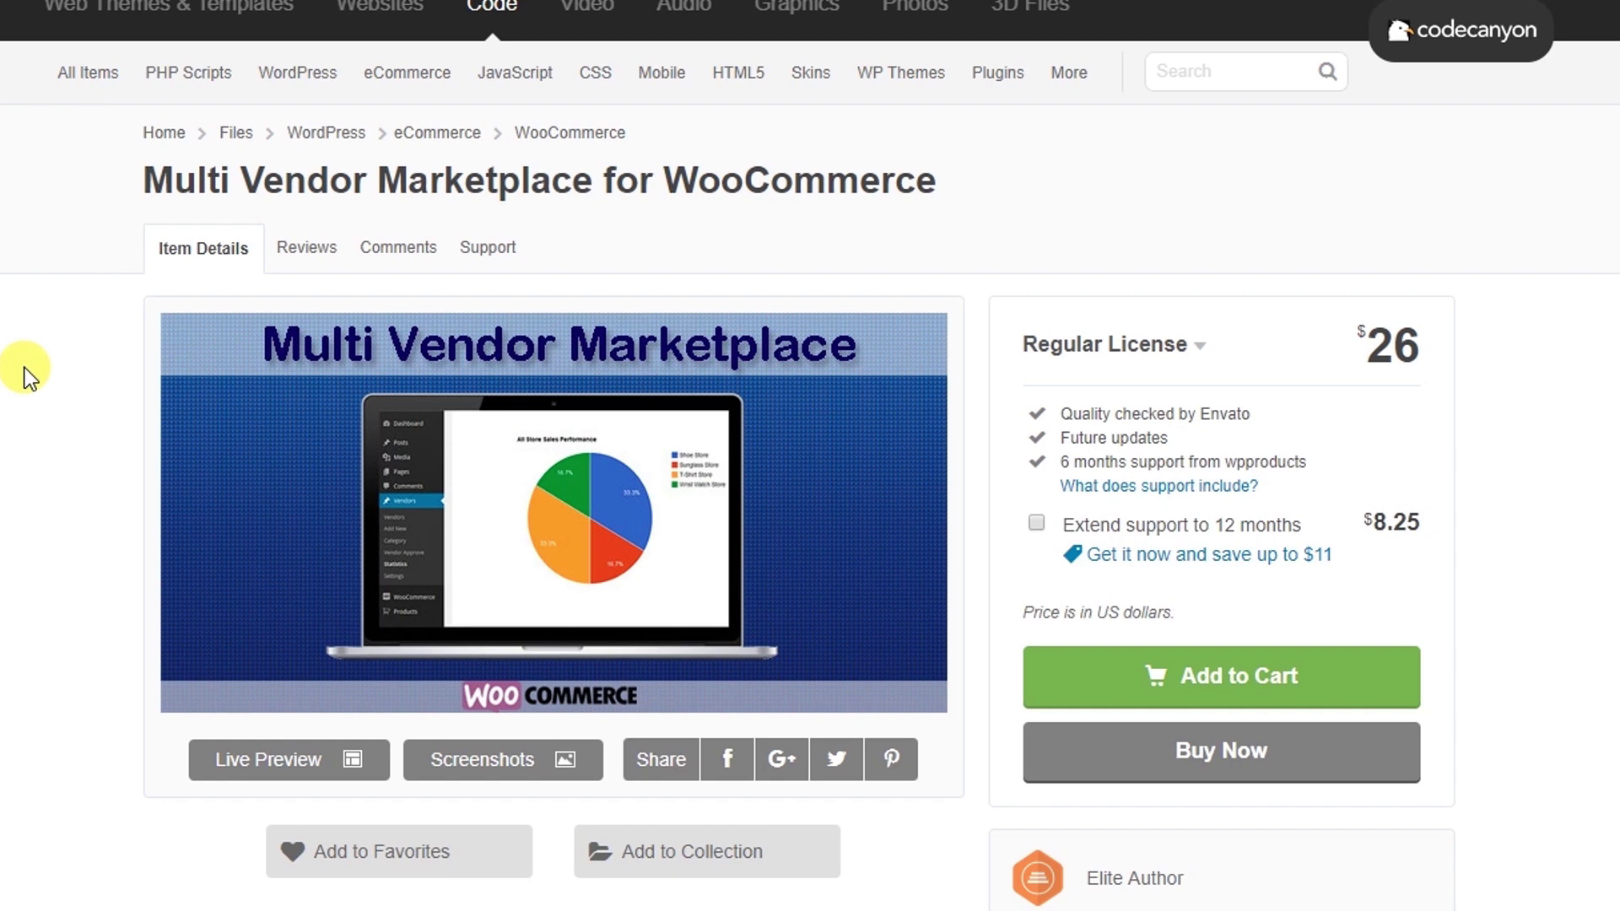
- Read through the Multi Vendor Marketplace for WooCommerce item page on CodeCanyon
scroll(363, 535, down, 8)
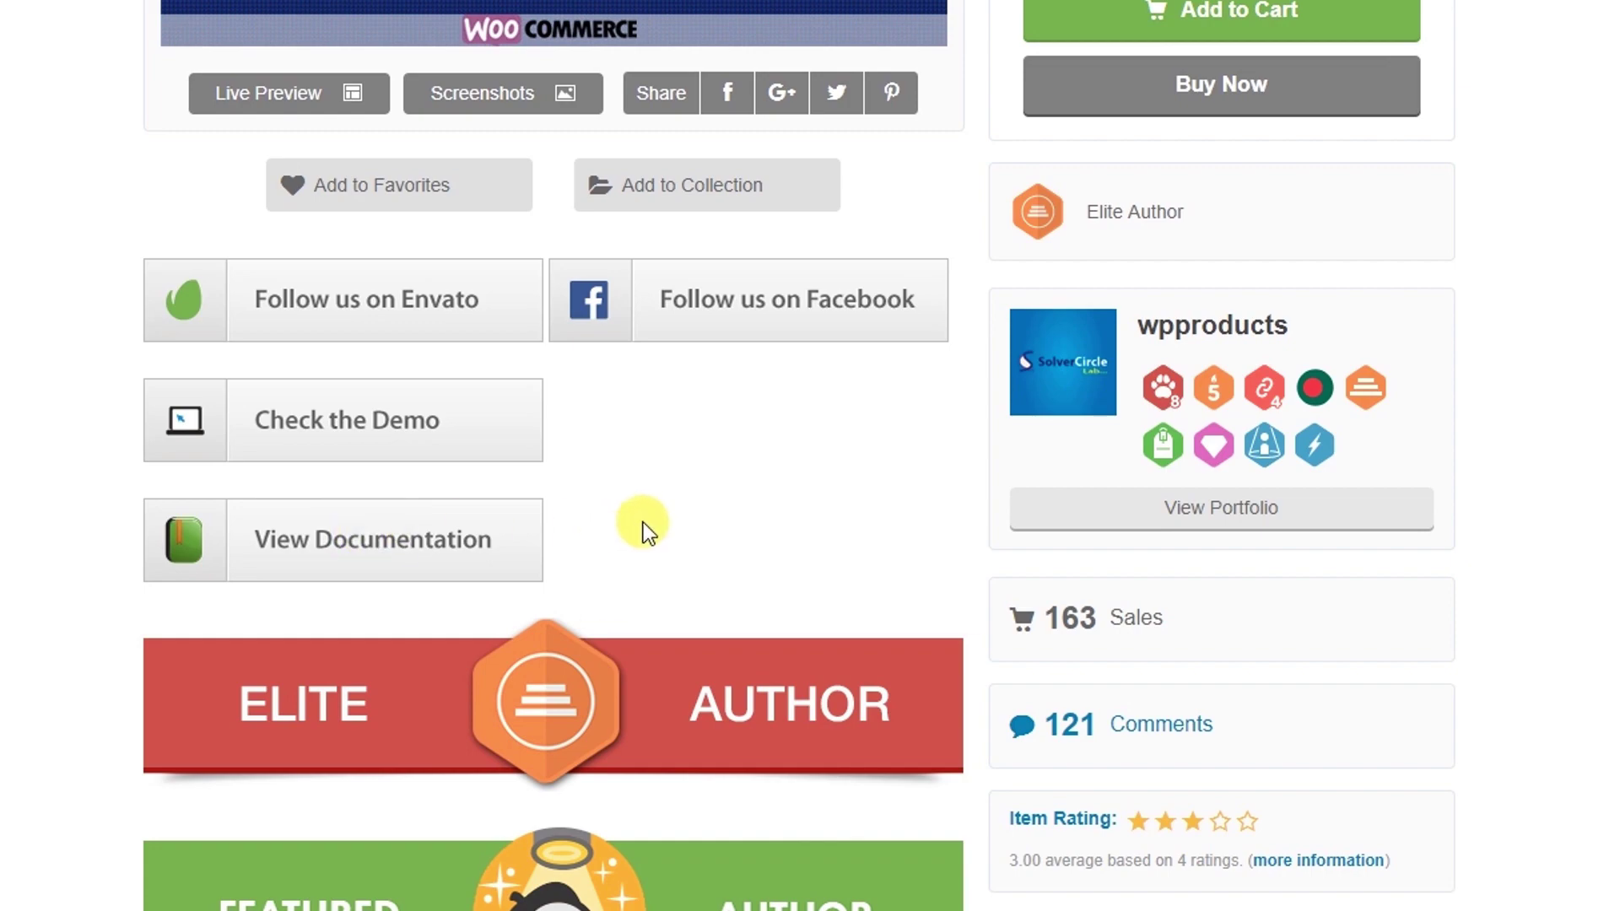
scroll(691, 528, down, 13)
scroll(504, 699, down, 14)
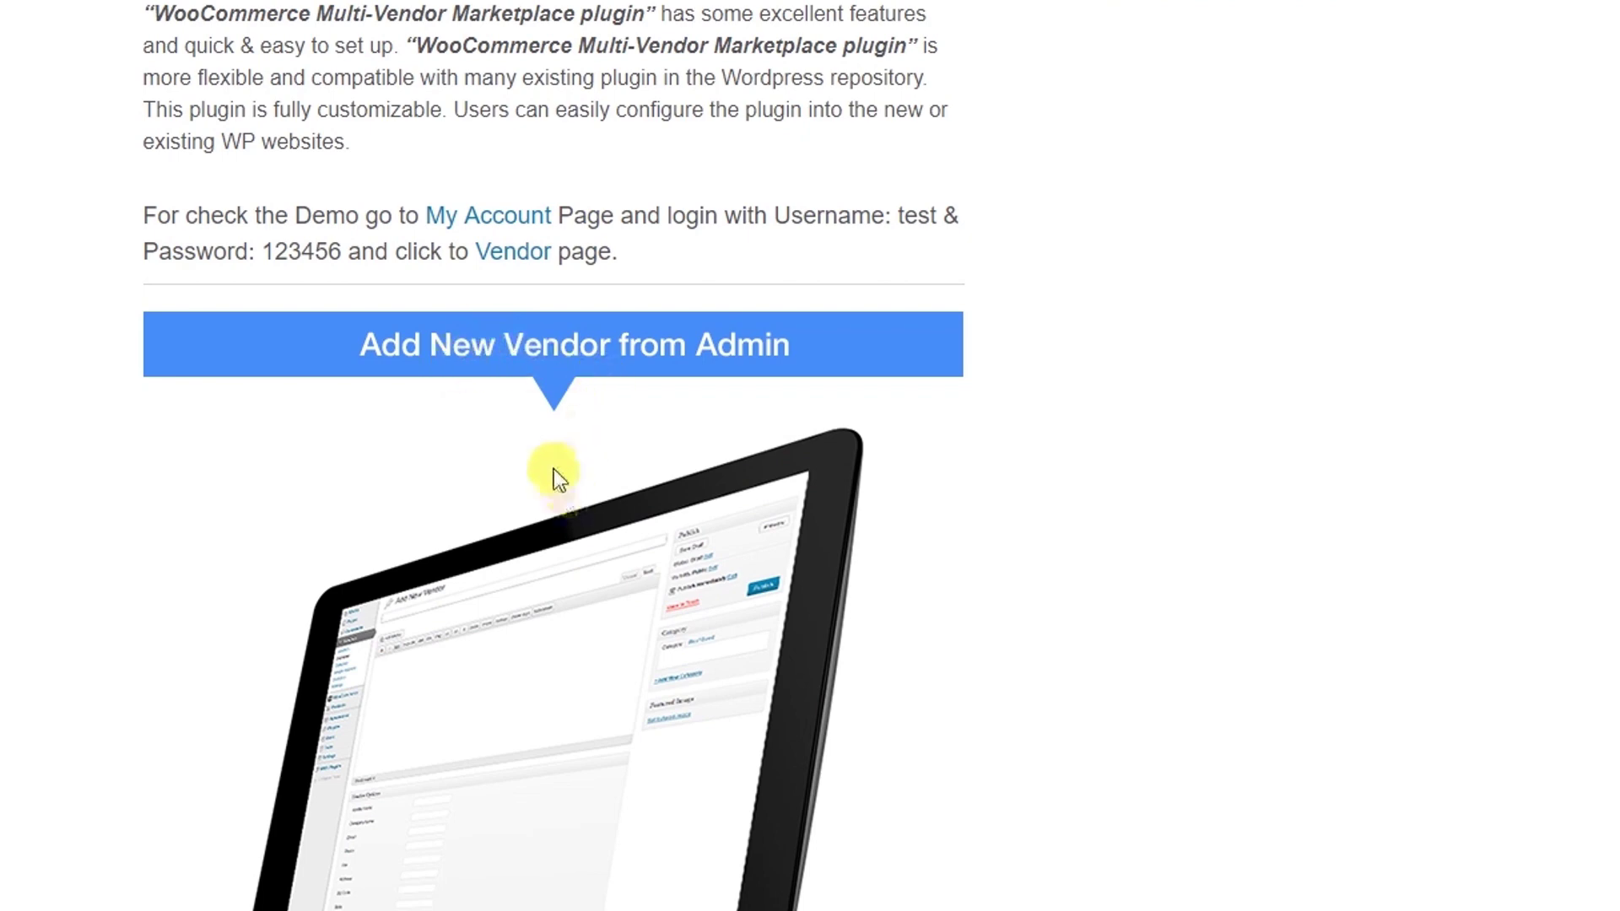
scroll(736, 414, down, 11)
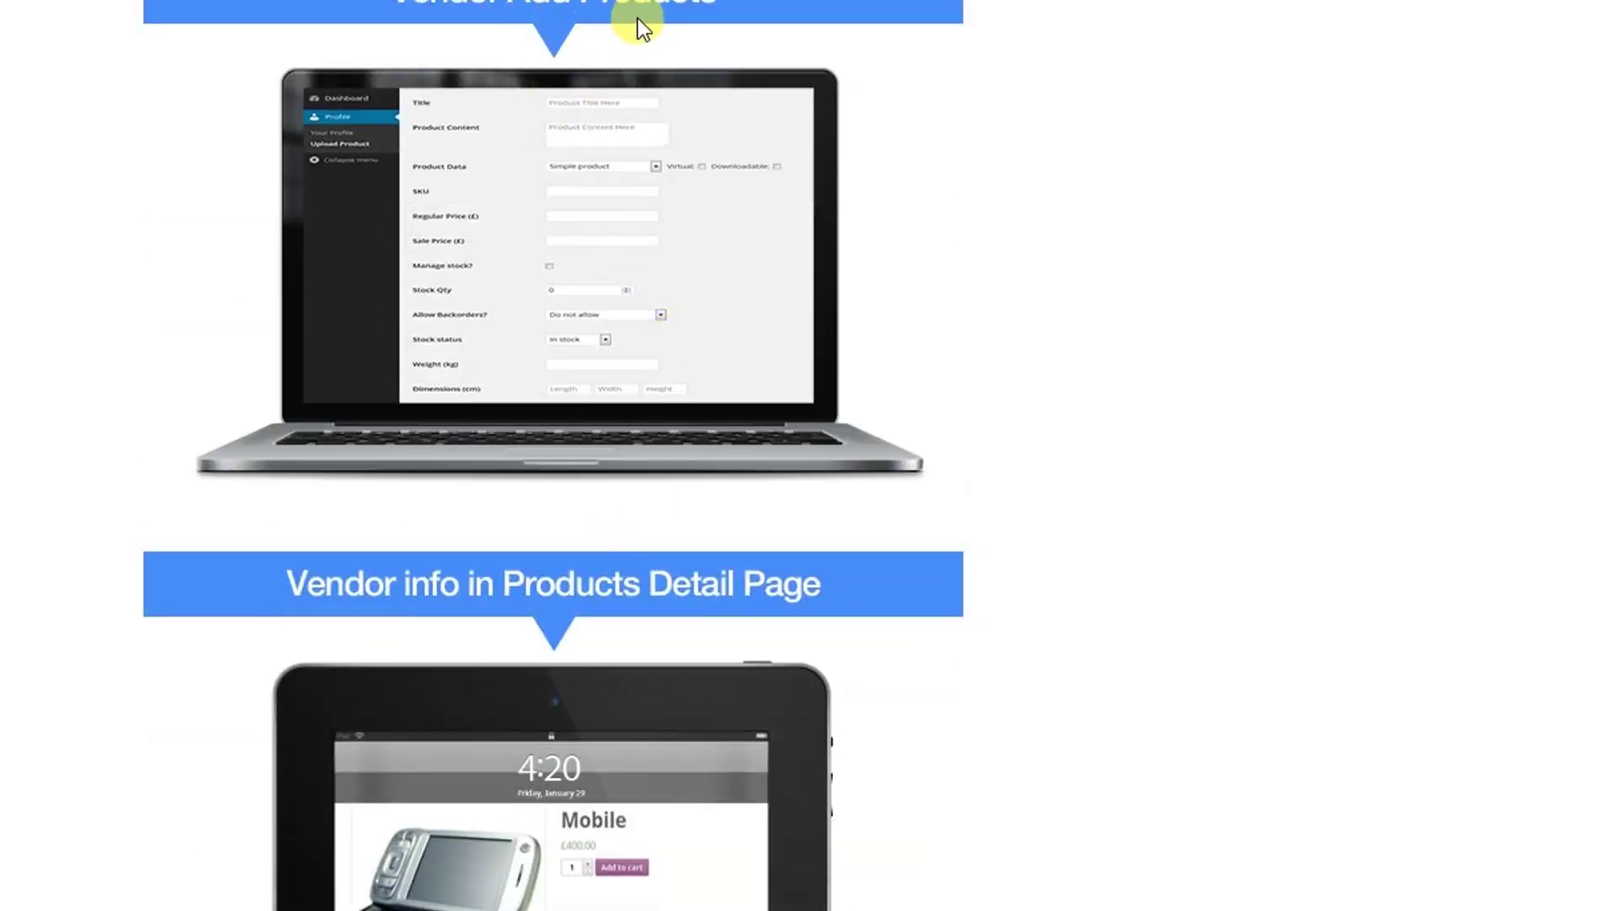
scroll(397, 644, down, 3)
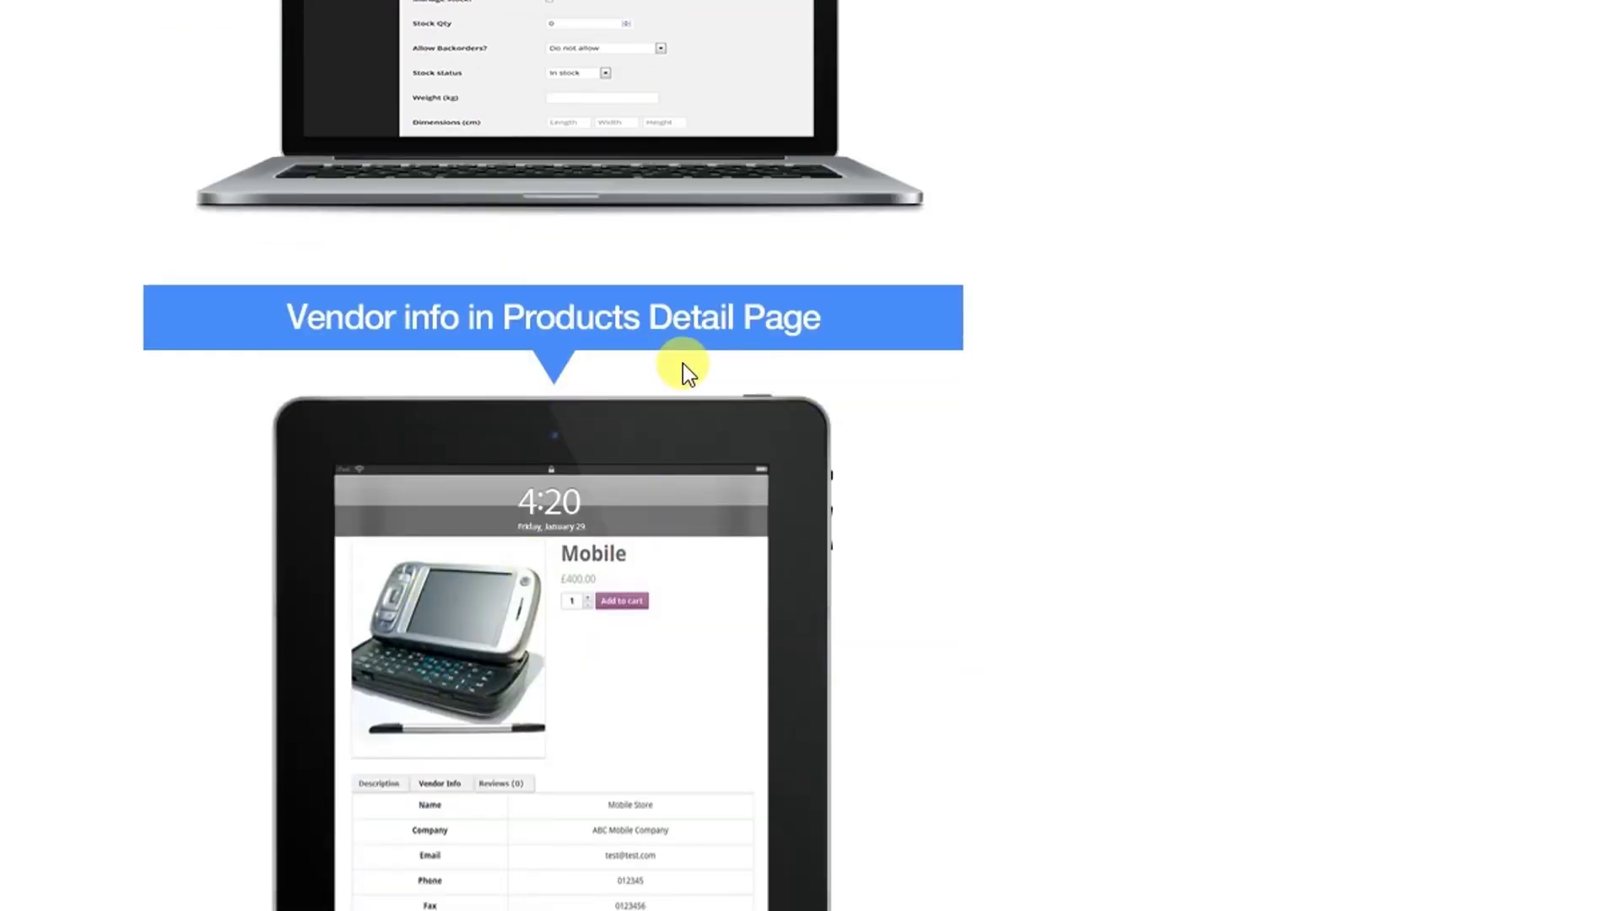
scroll(675, 570, down, 8)
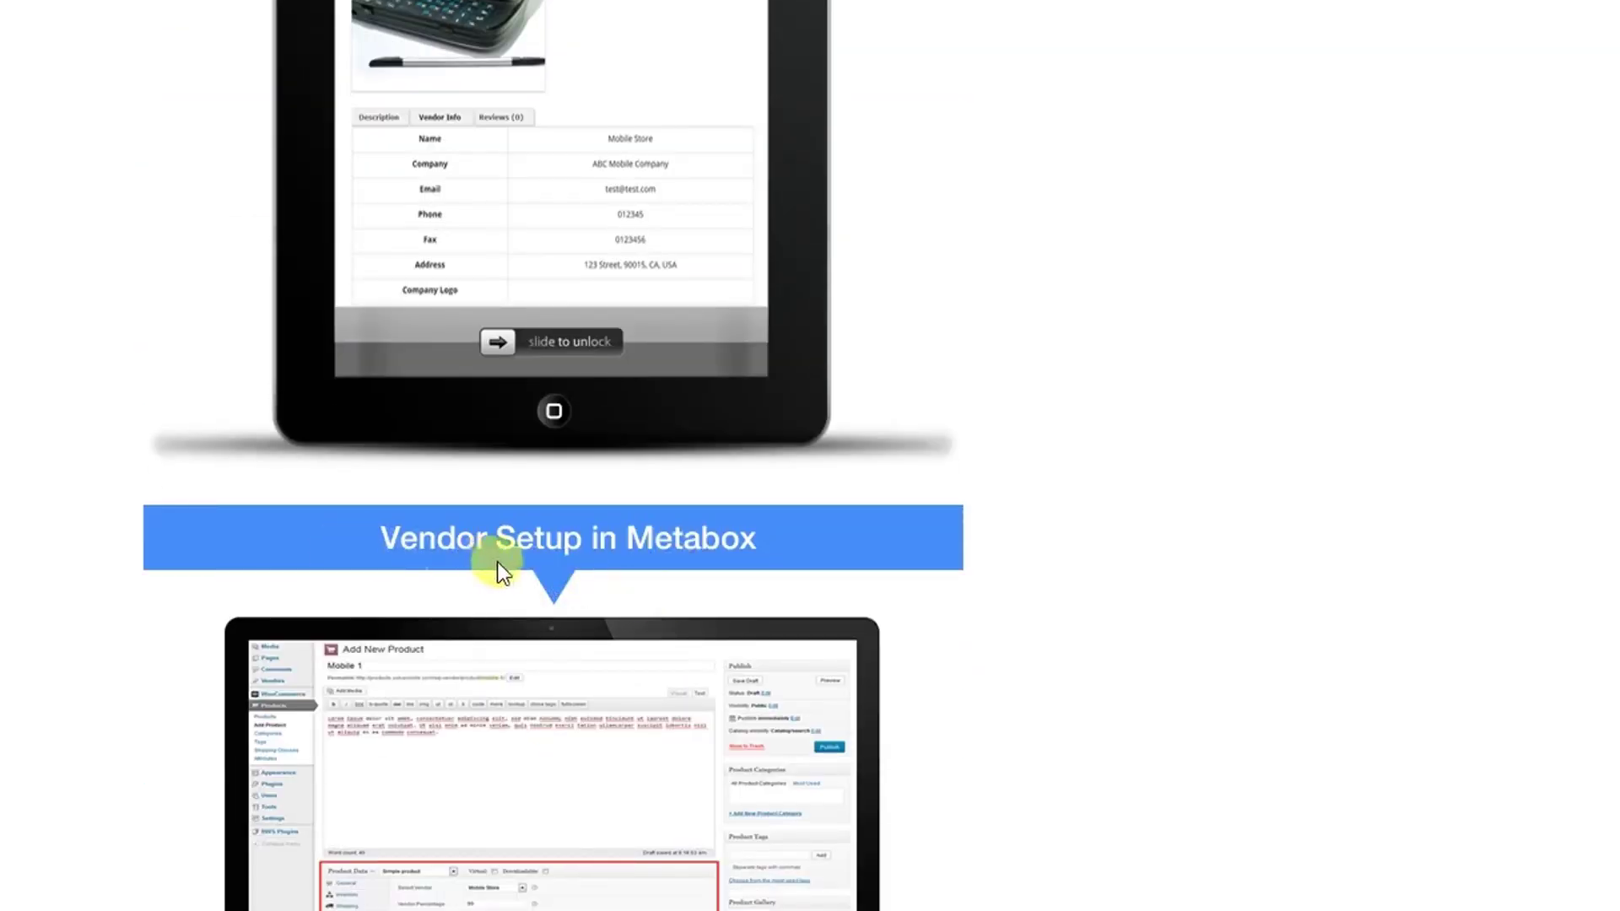
scroll(727, 579, down, 5)
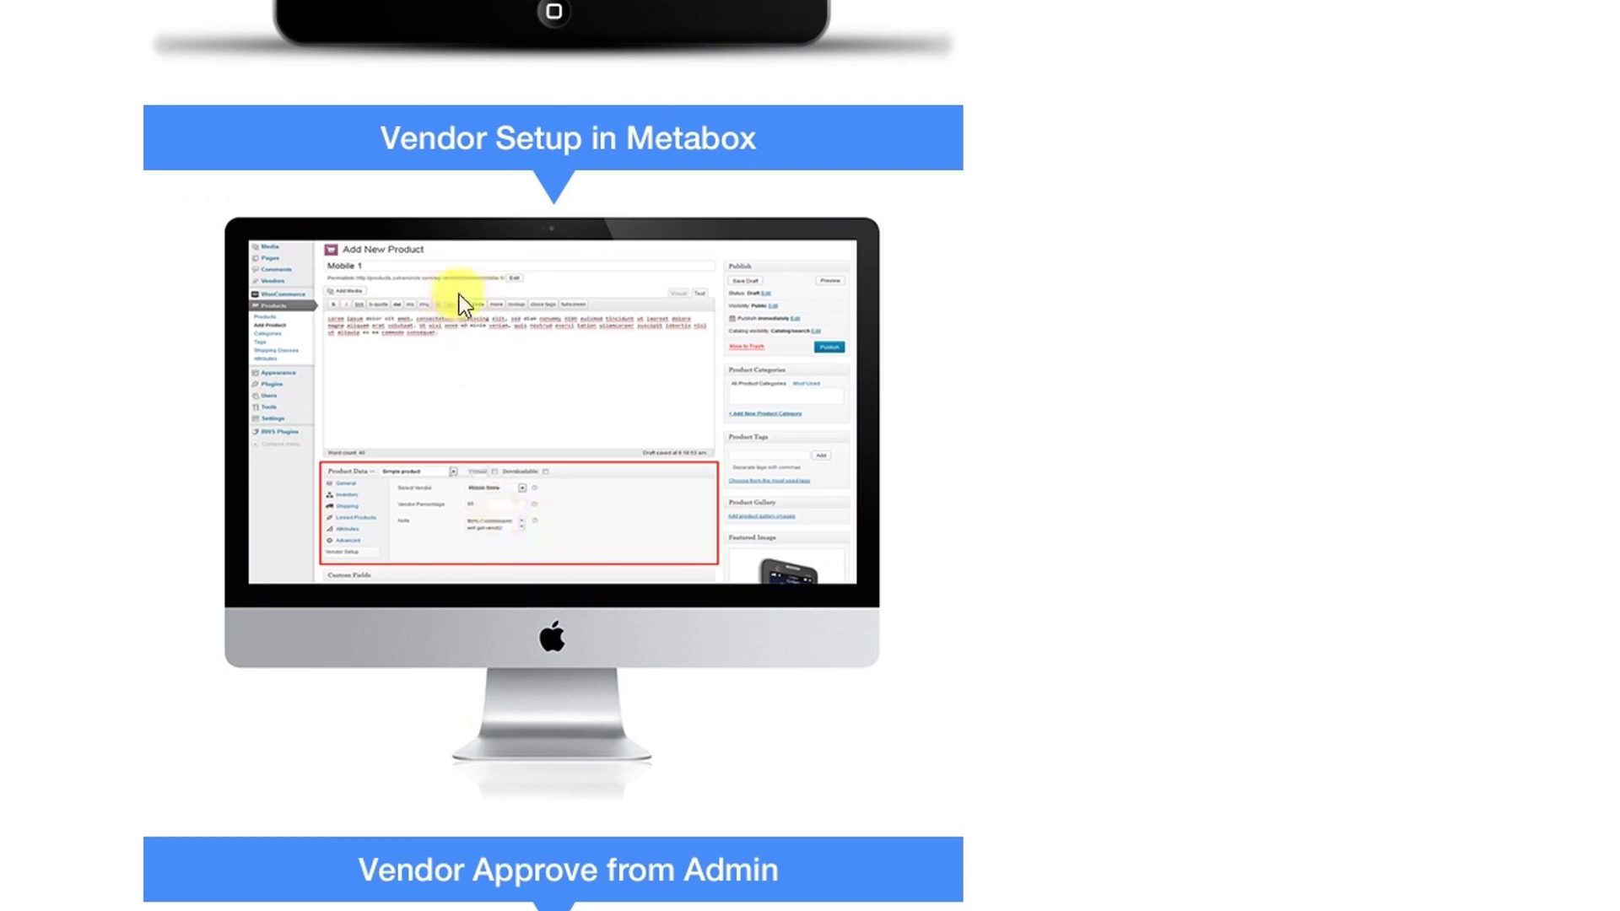
scroll(579, 684, down, 7)
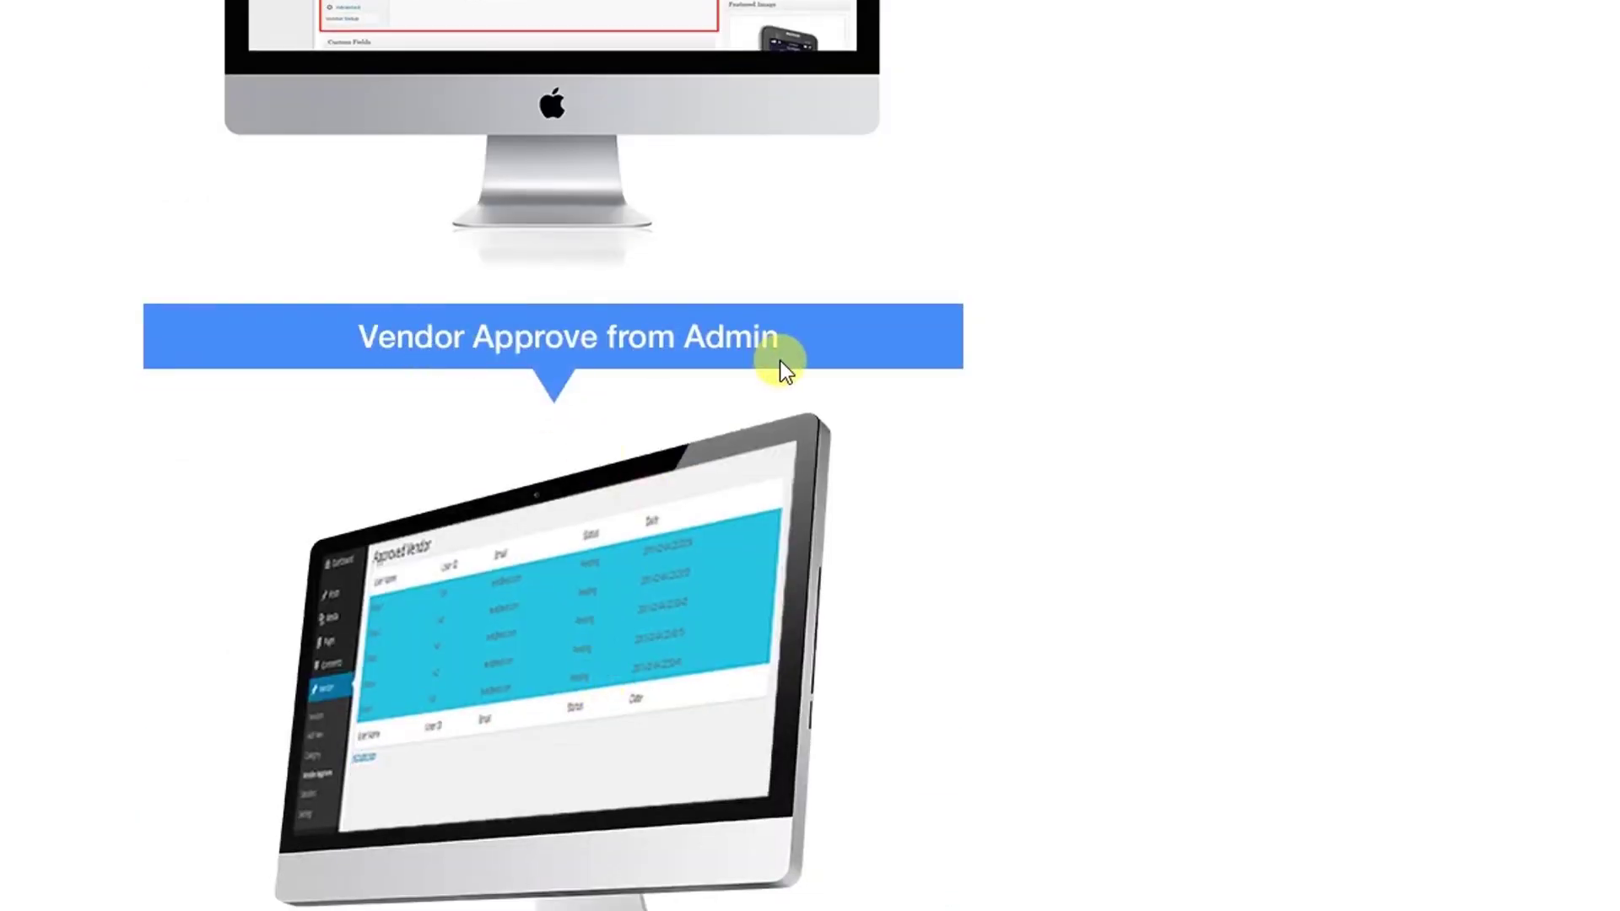
scroll(684, 642, down, 10)
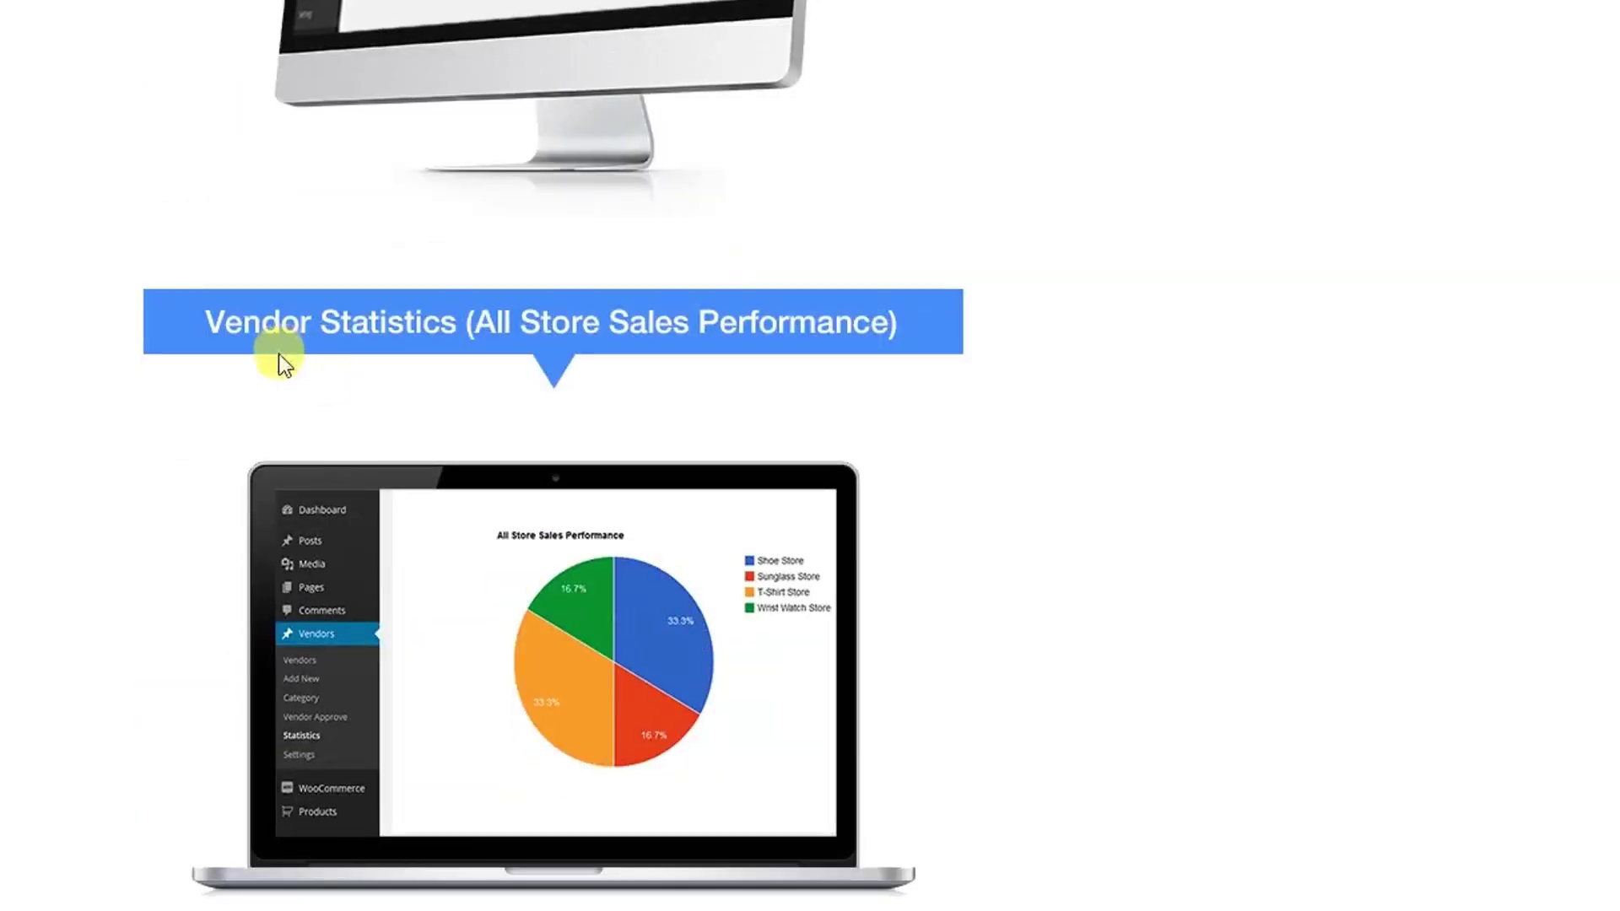
scroll(283, 364, down, 10)
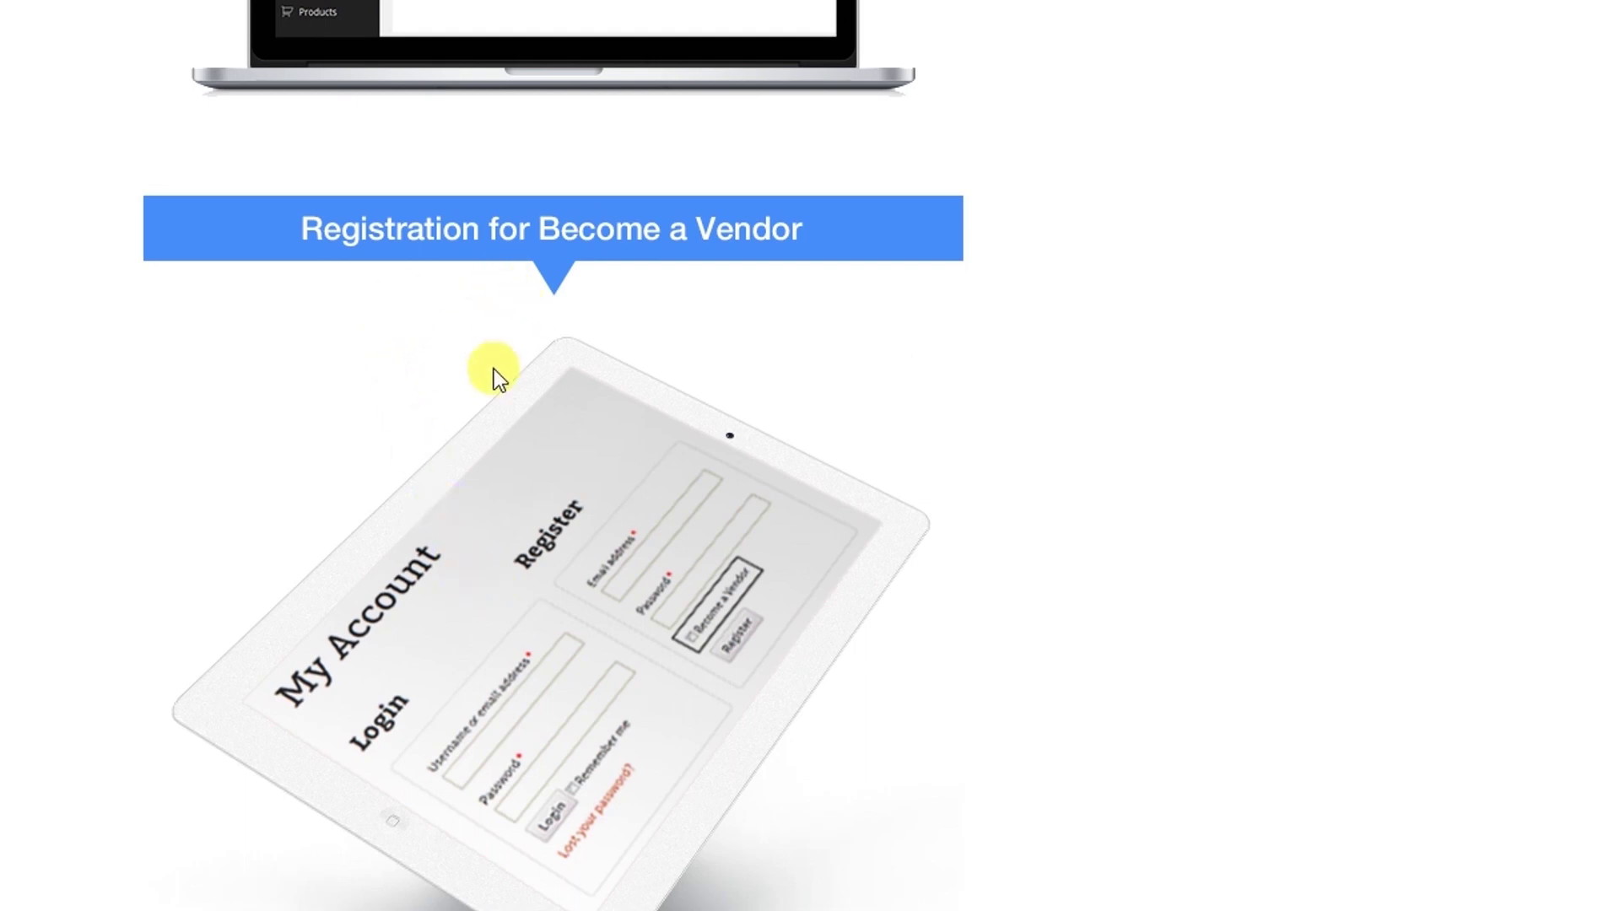
scroll(537, 602, down, 18)
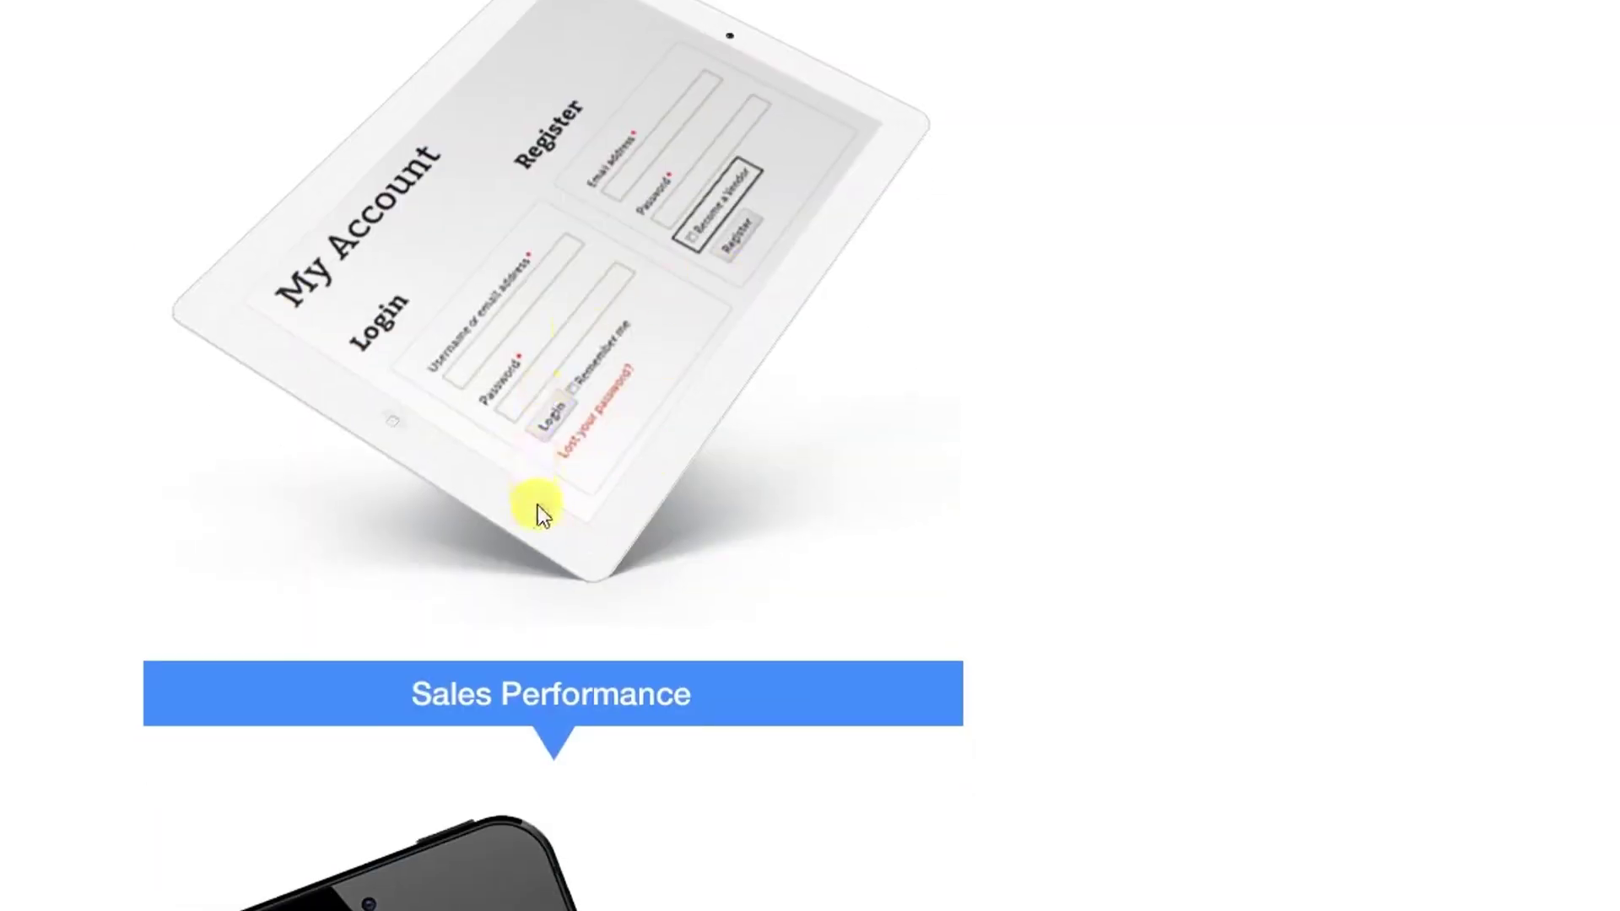
scroll(591, 612, up, 3)
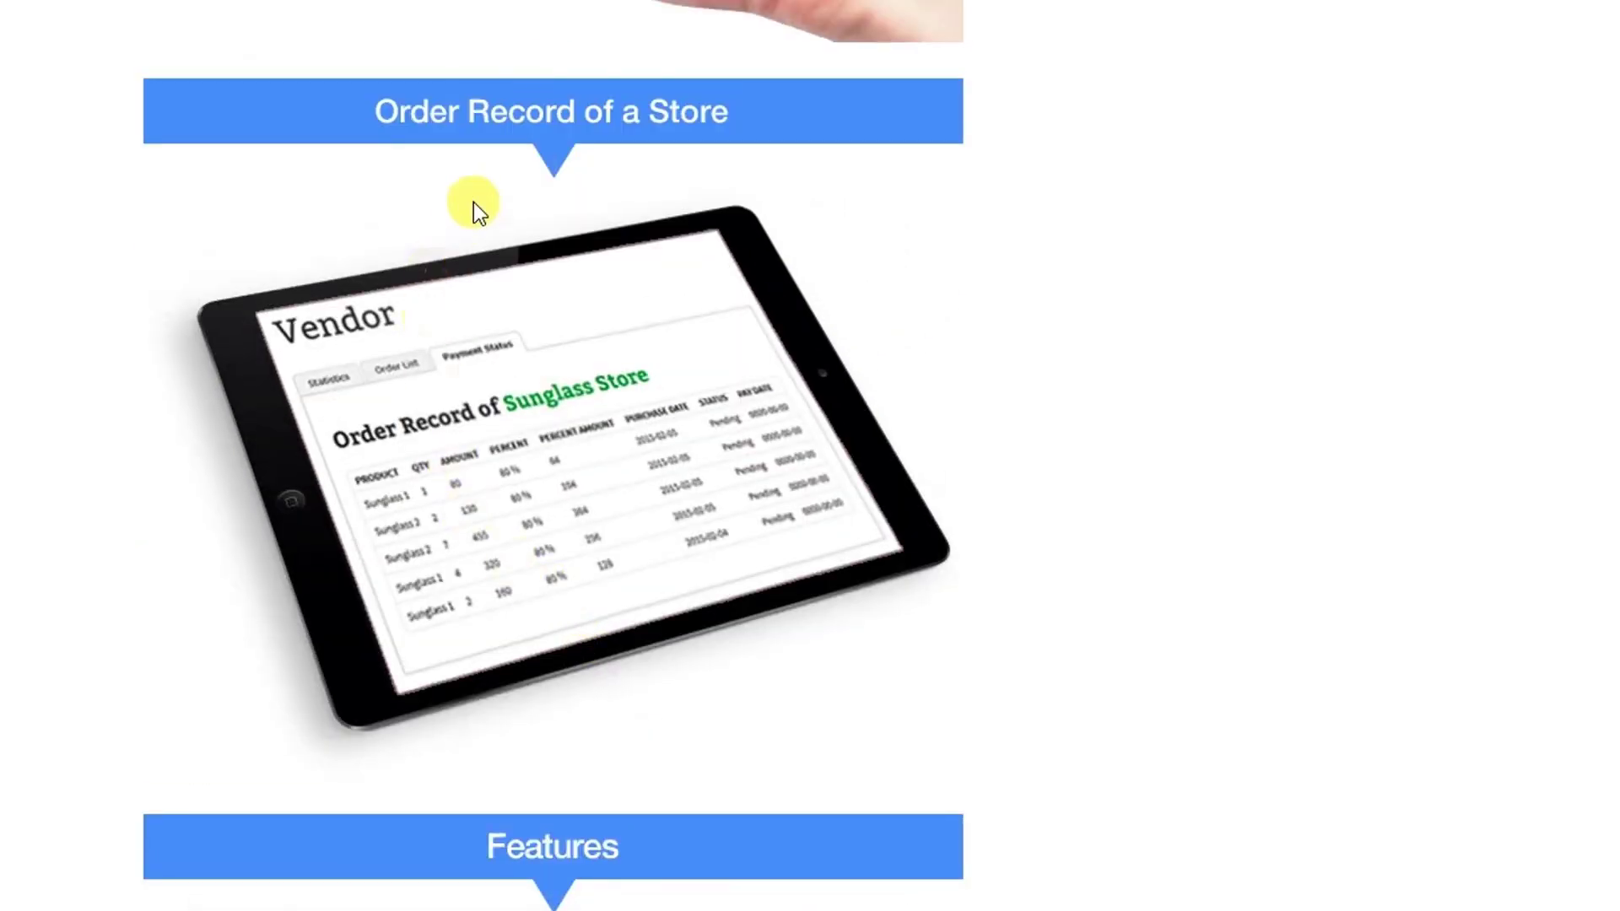
scroll(567, 466, down, 10)
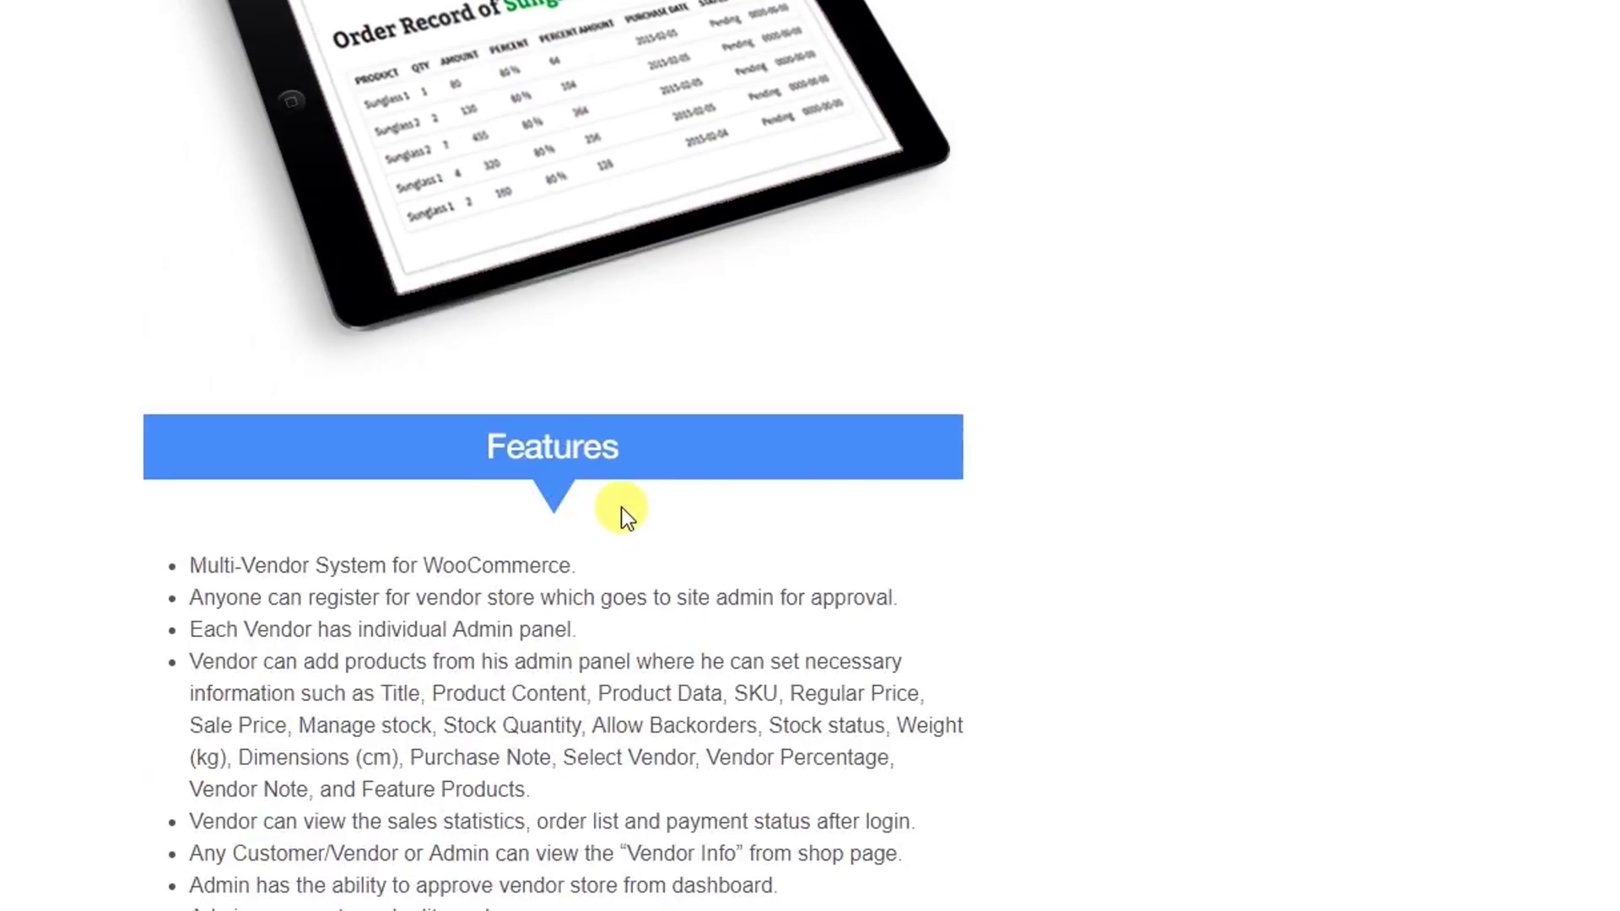
scroll(1237, 580, up, 20)
scroll(1237, 580, up, 20)
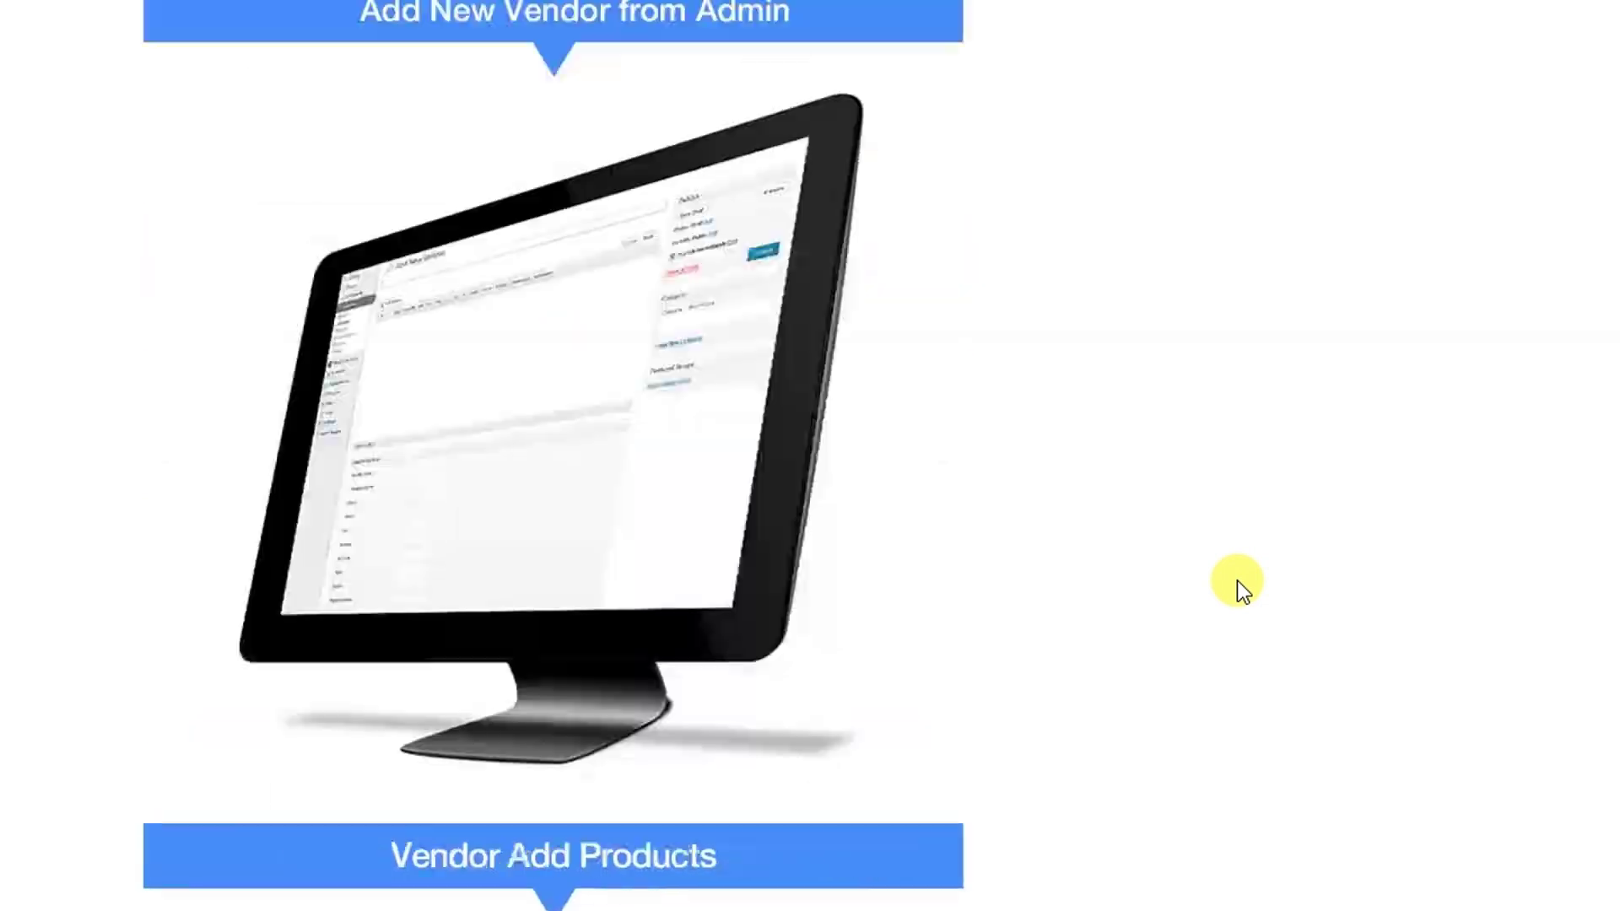
scroll(1112, 543, up, 5)
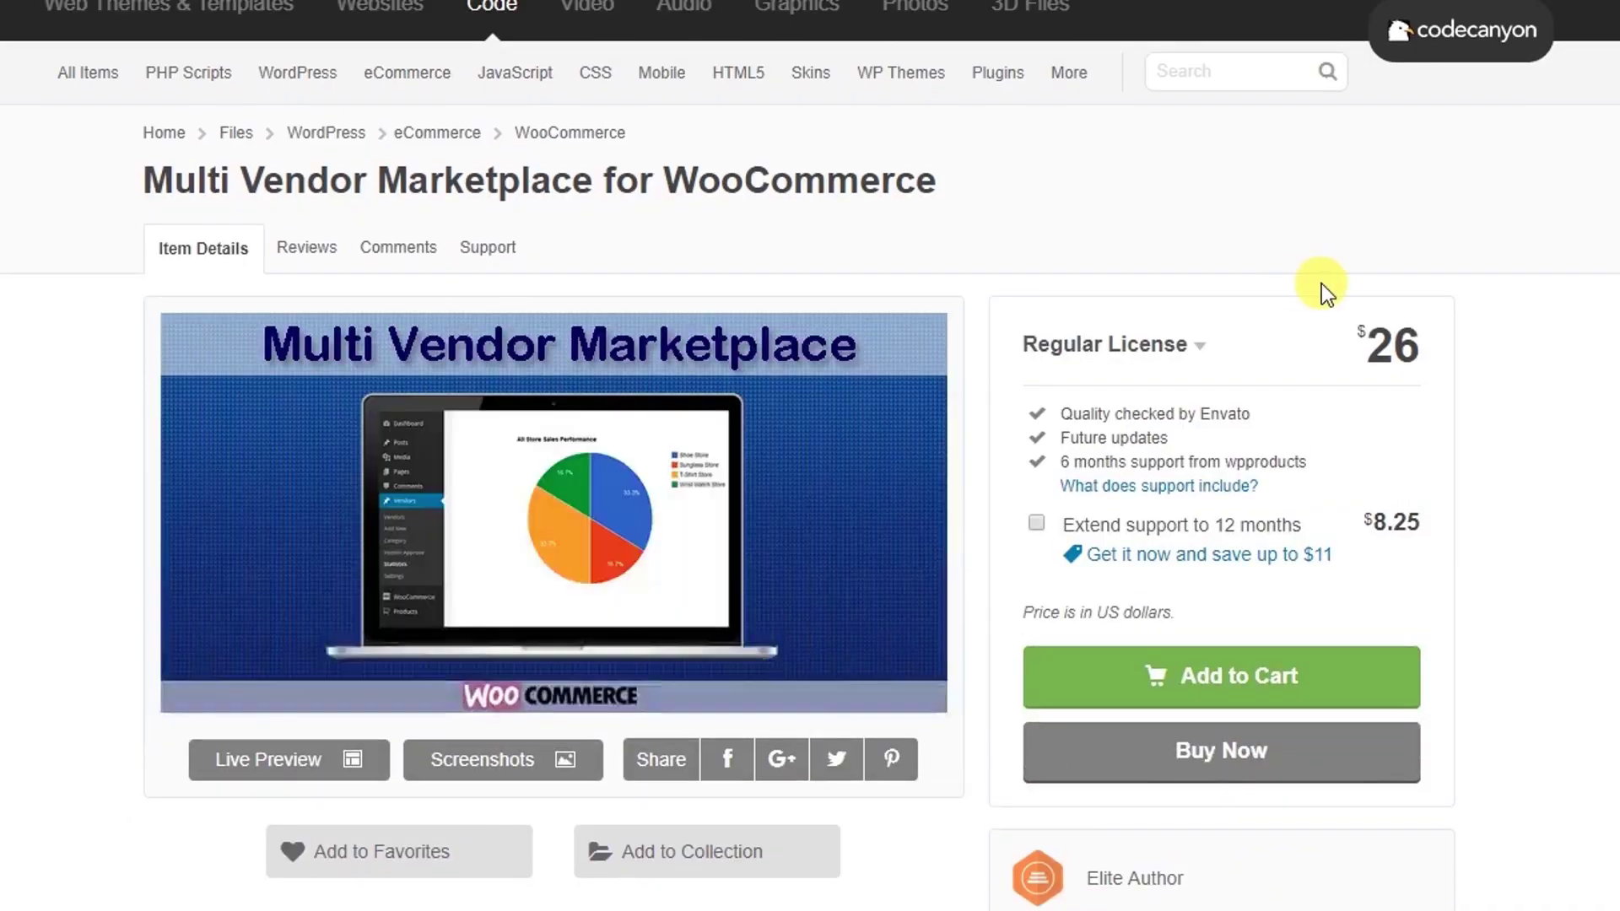
- Highlight the $26 Regular License price, then go to the WC Marketplace page
drag(1456, 343, 1361, 351)
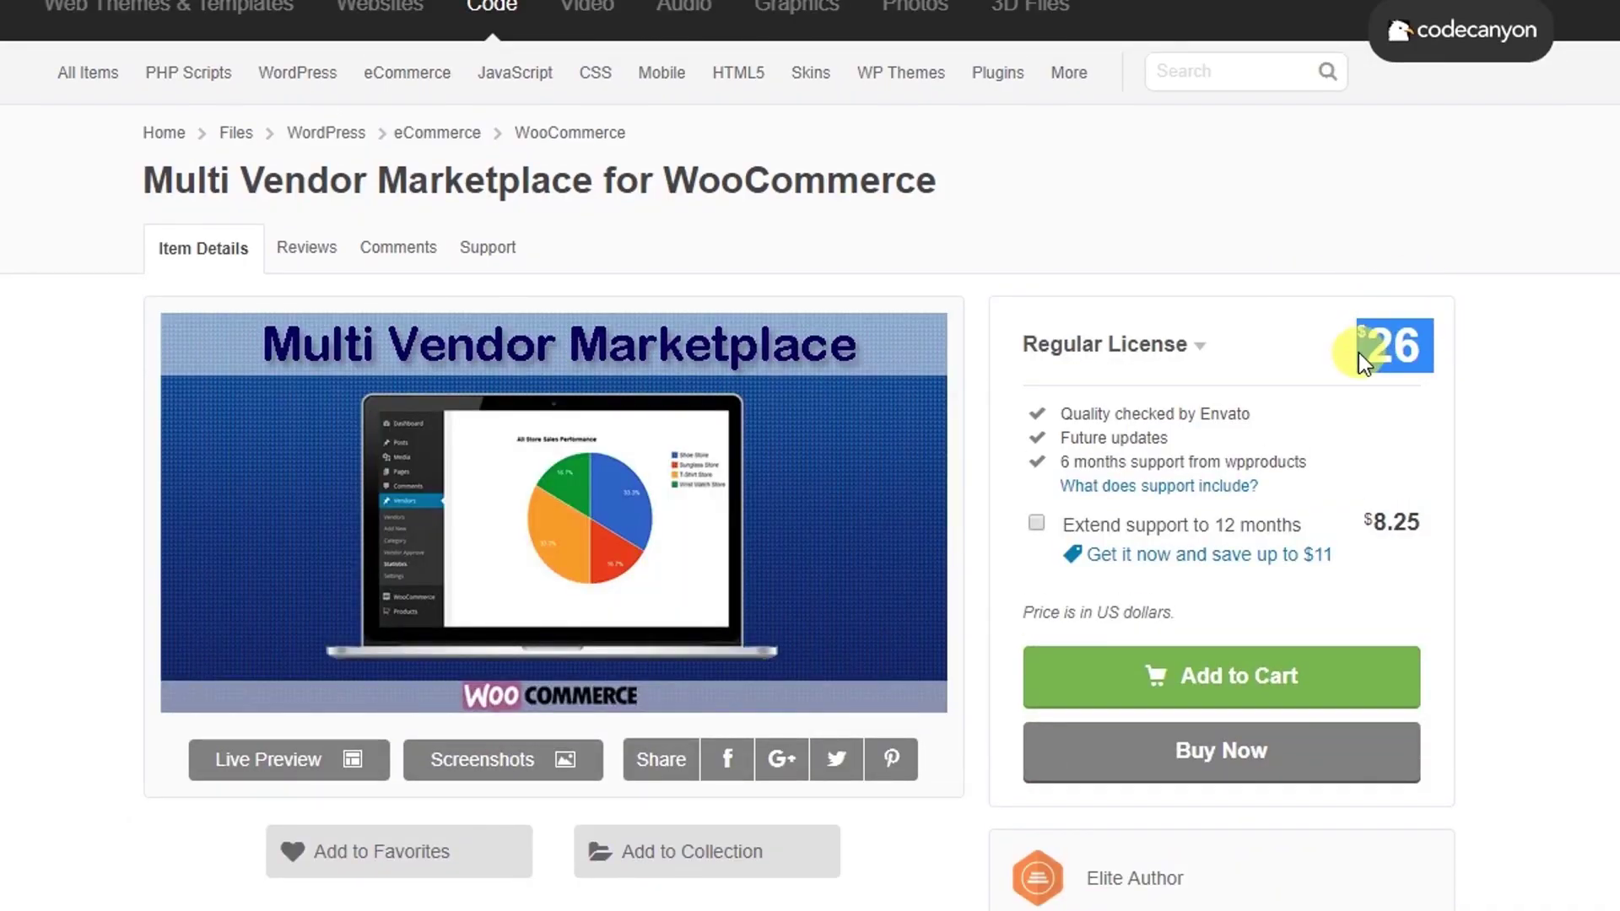
click(1544, 357)
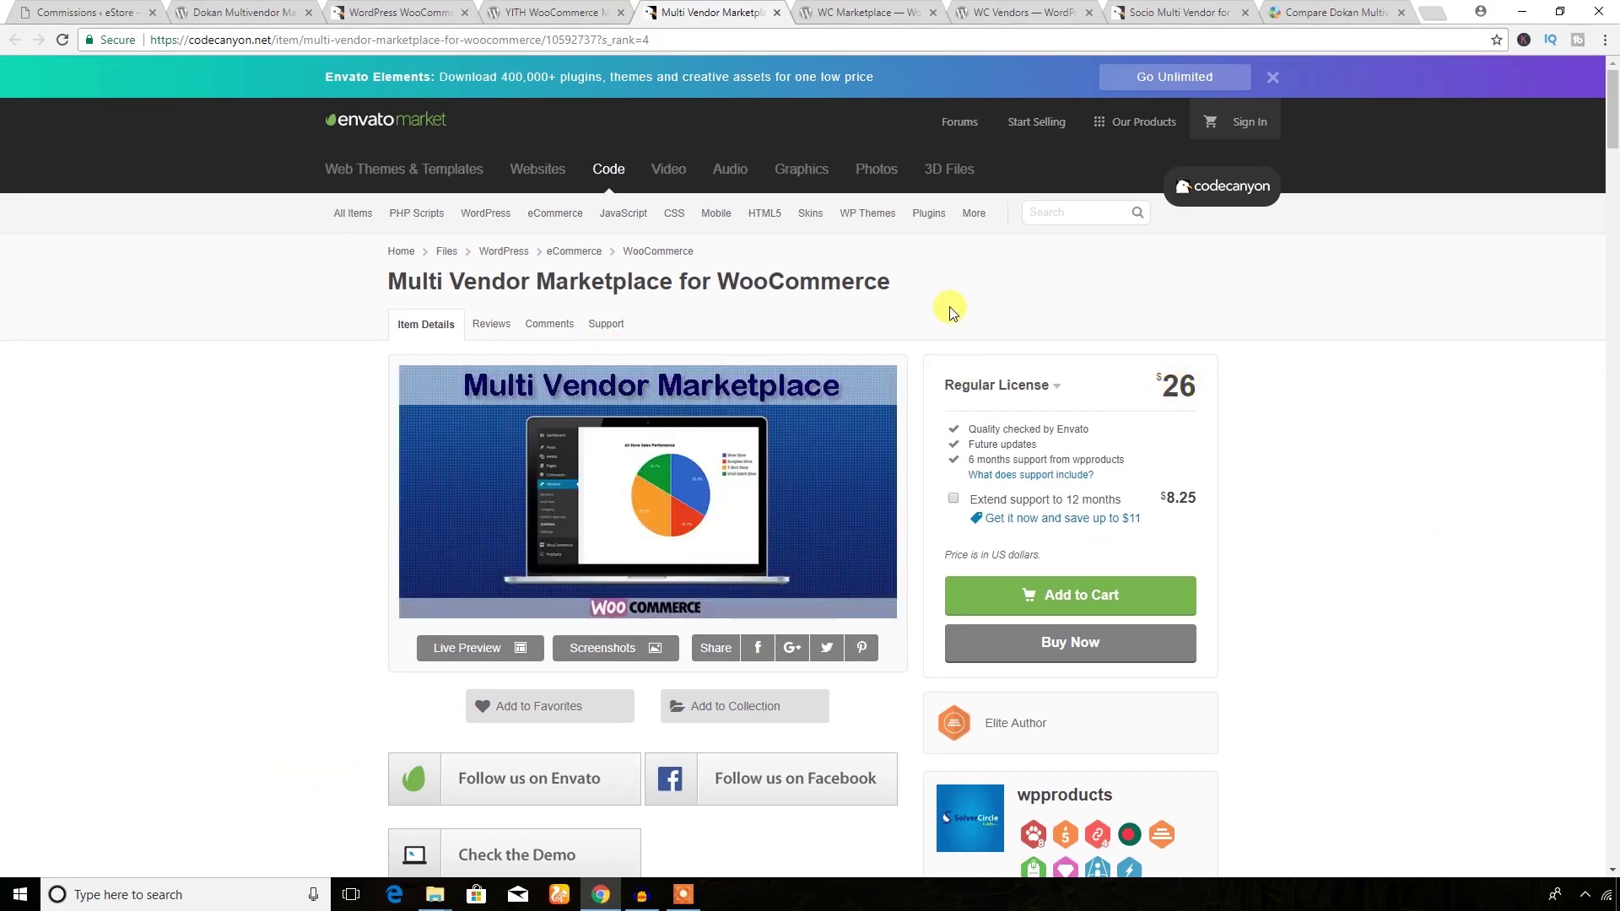
click(861, 12)
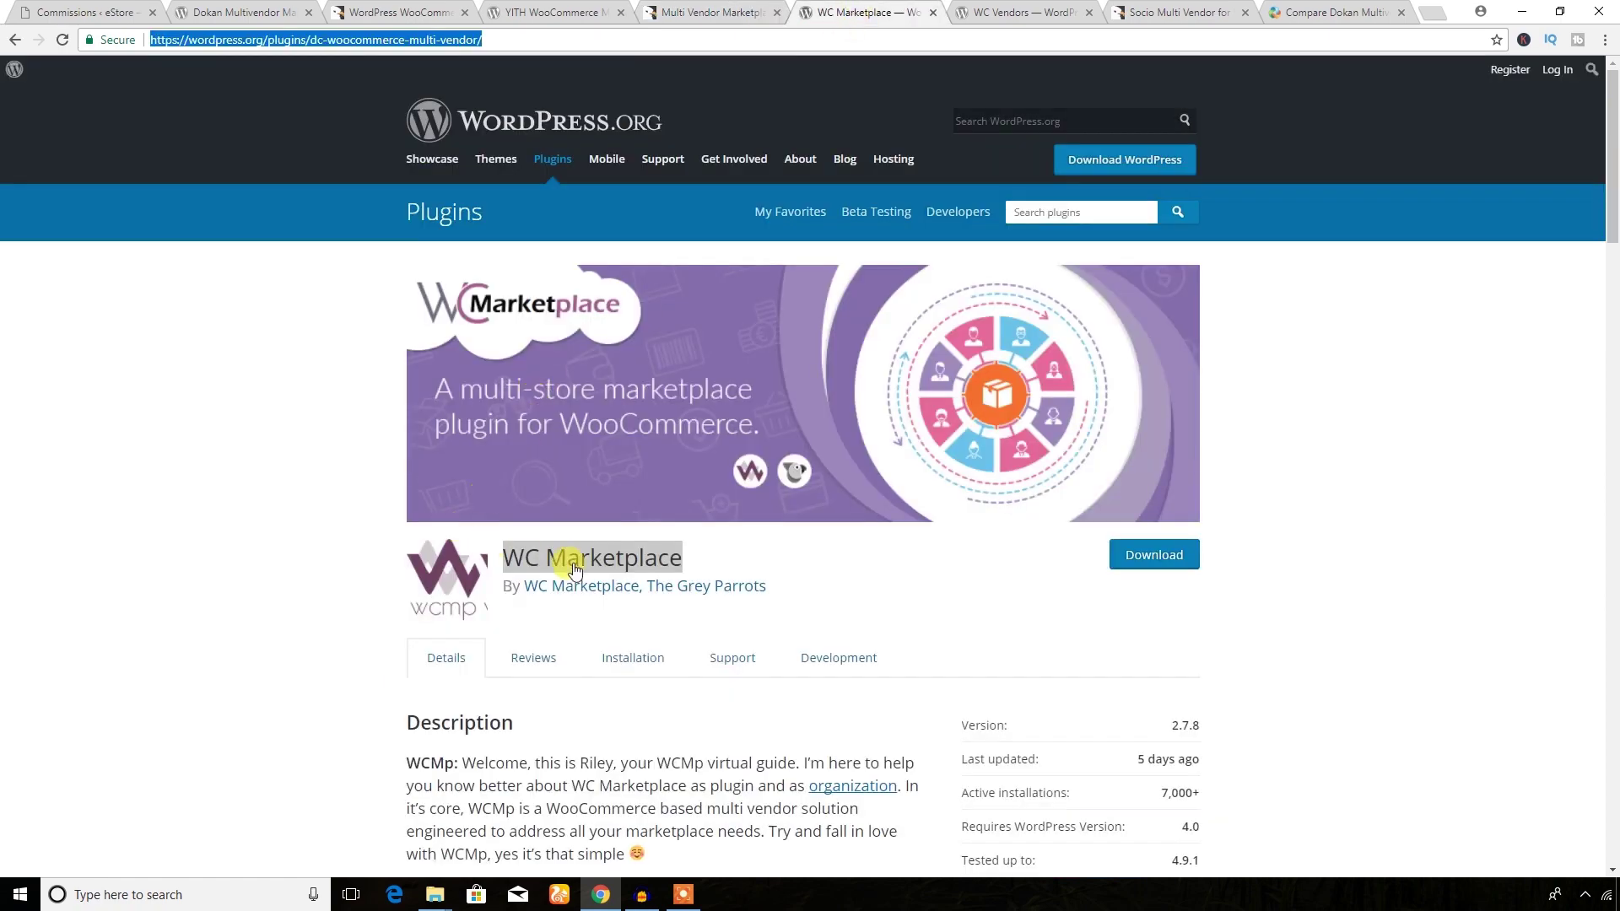
- Review the WC Marketplace 2.7.8 listing, then go to the eStore's WCMp vendor settings
click(839, 579)
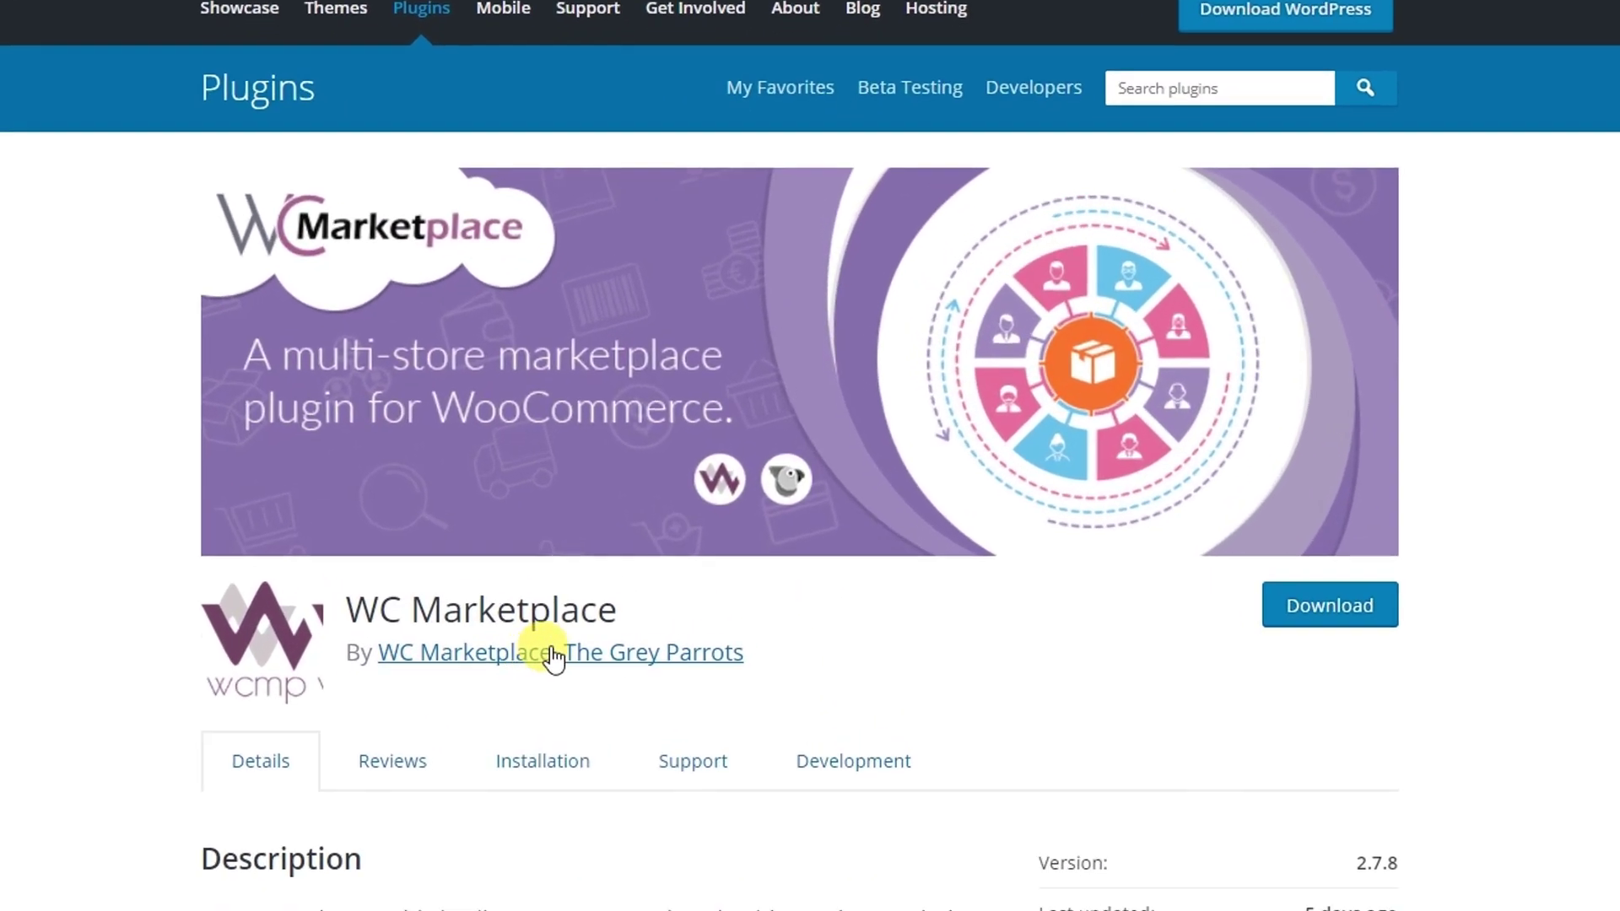
scroll(548, 650, down, 3)
scroll(571, 615, down, 3)
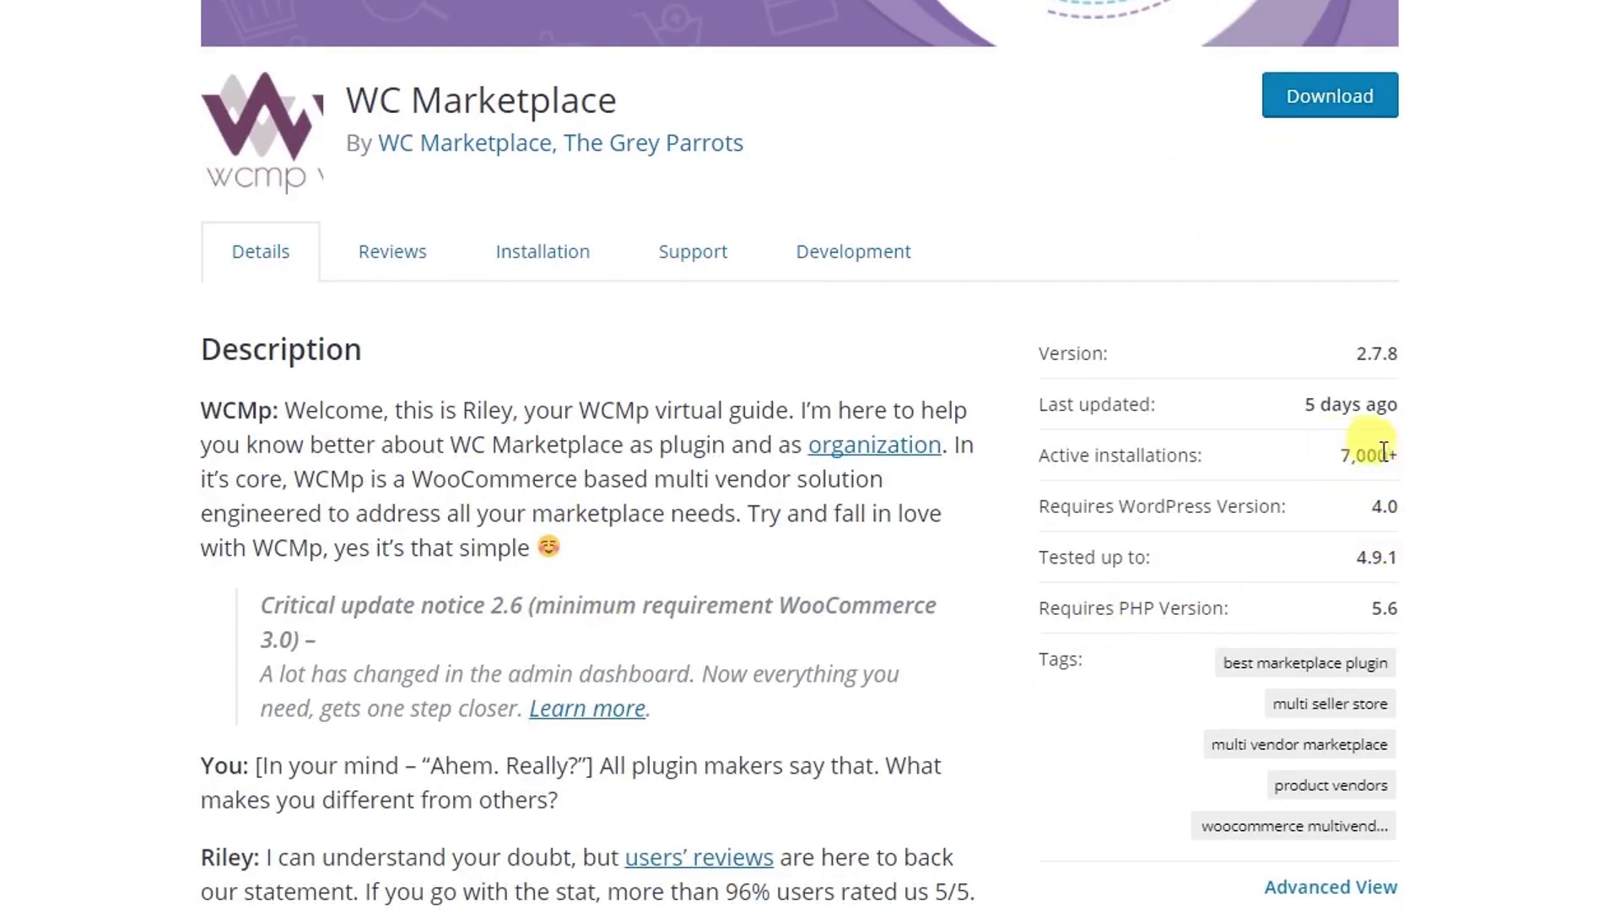
scroll(1458, 539, down, 4)
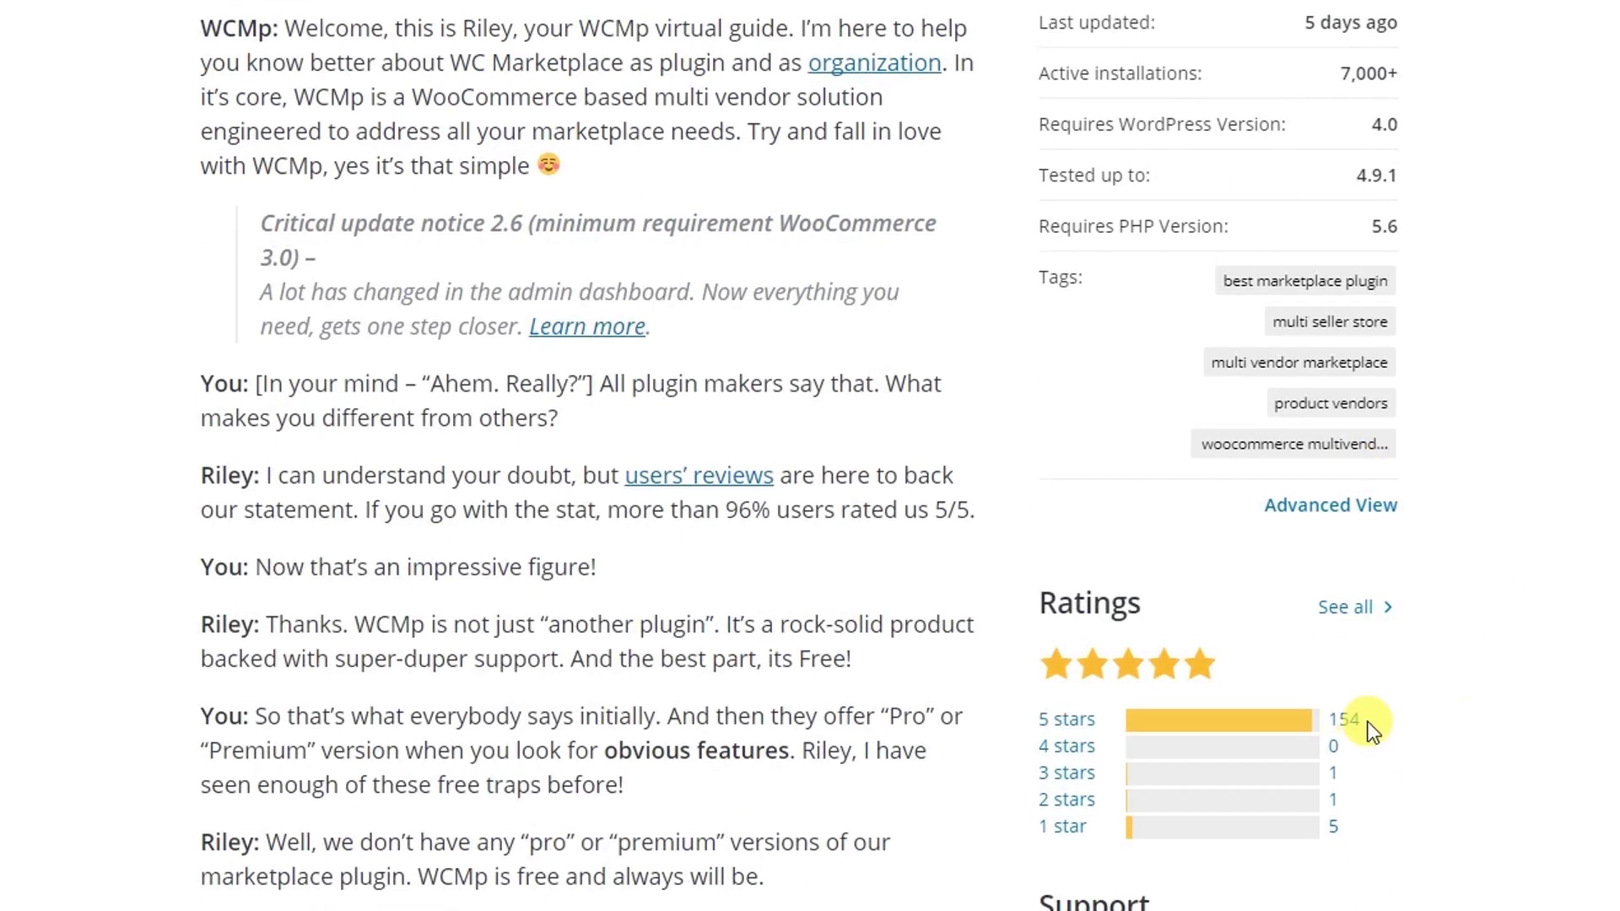
scroll(244, 457, down, 10)
scroll(253, 474, down, 5)
scroll(253, 463, up, 20)
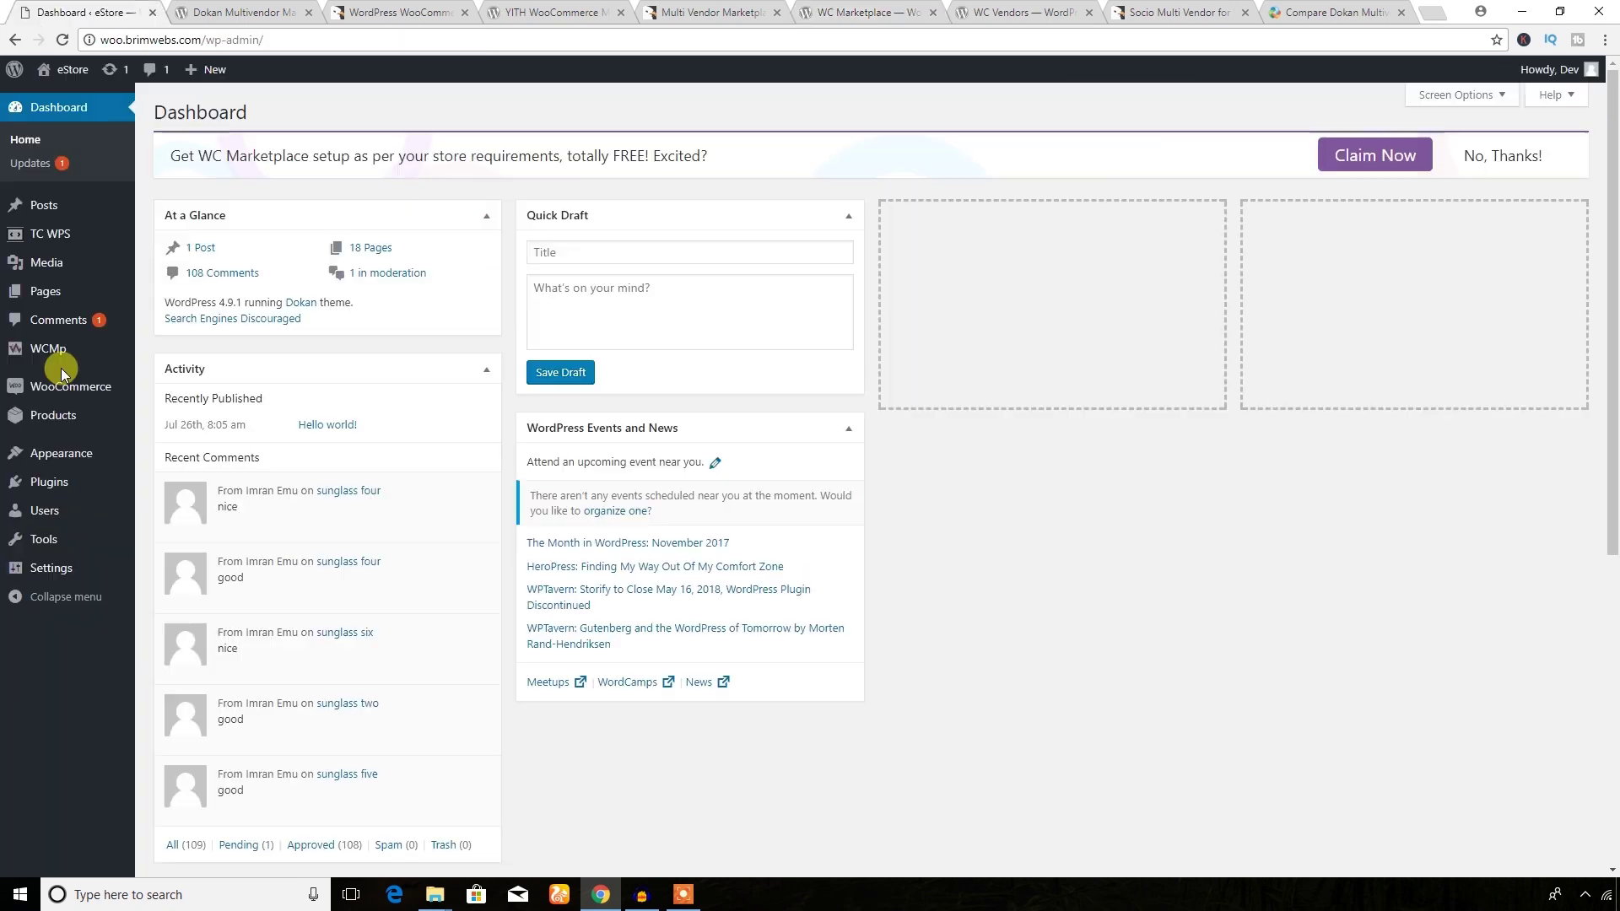
mouse_move(52, 363)
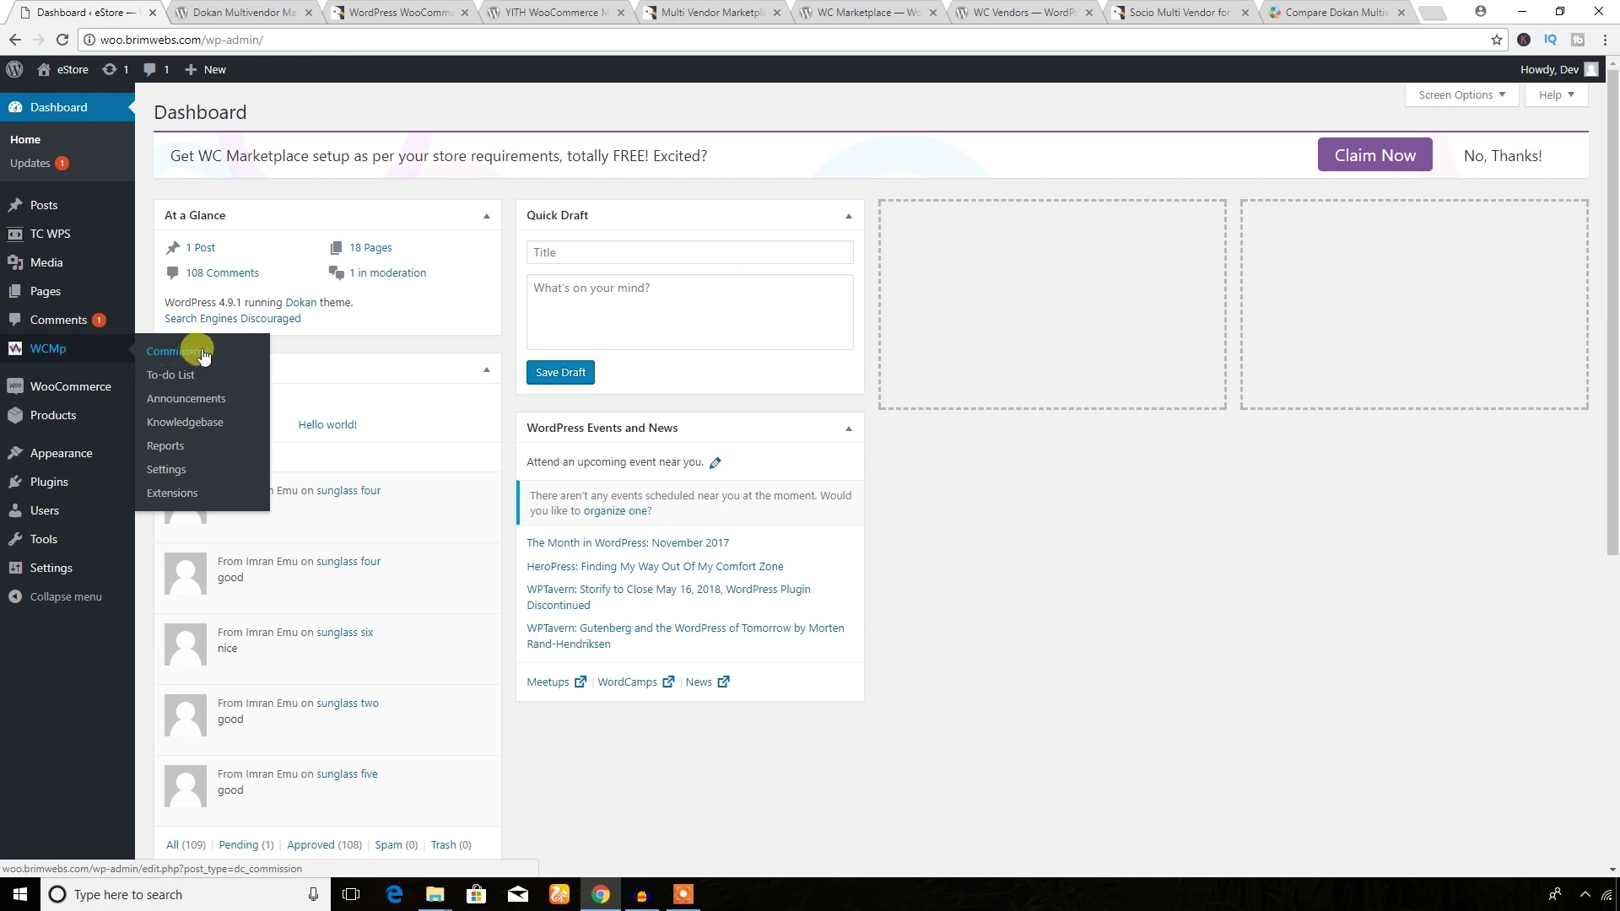
click(169, 470)
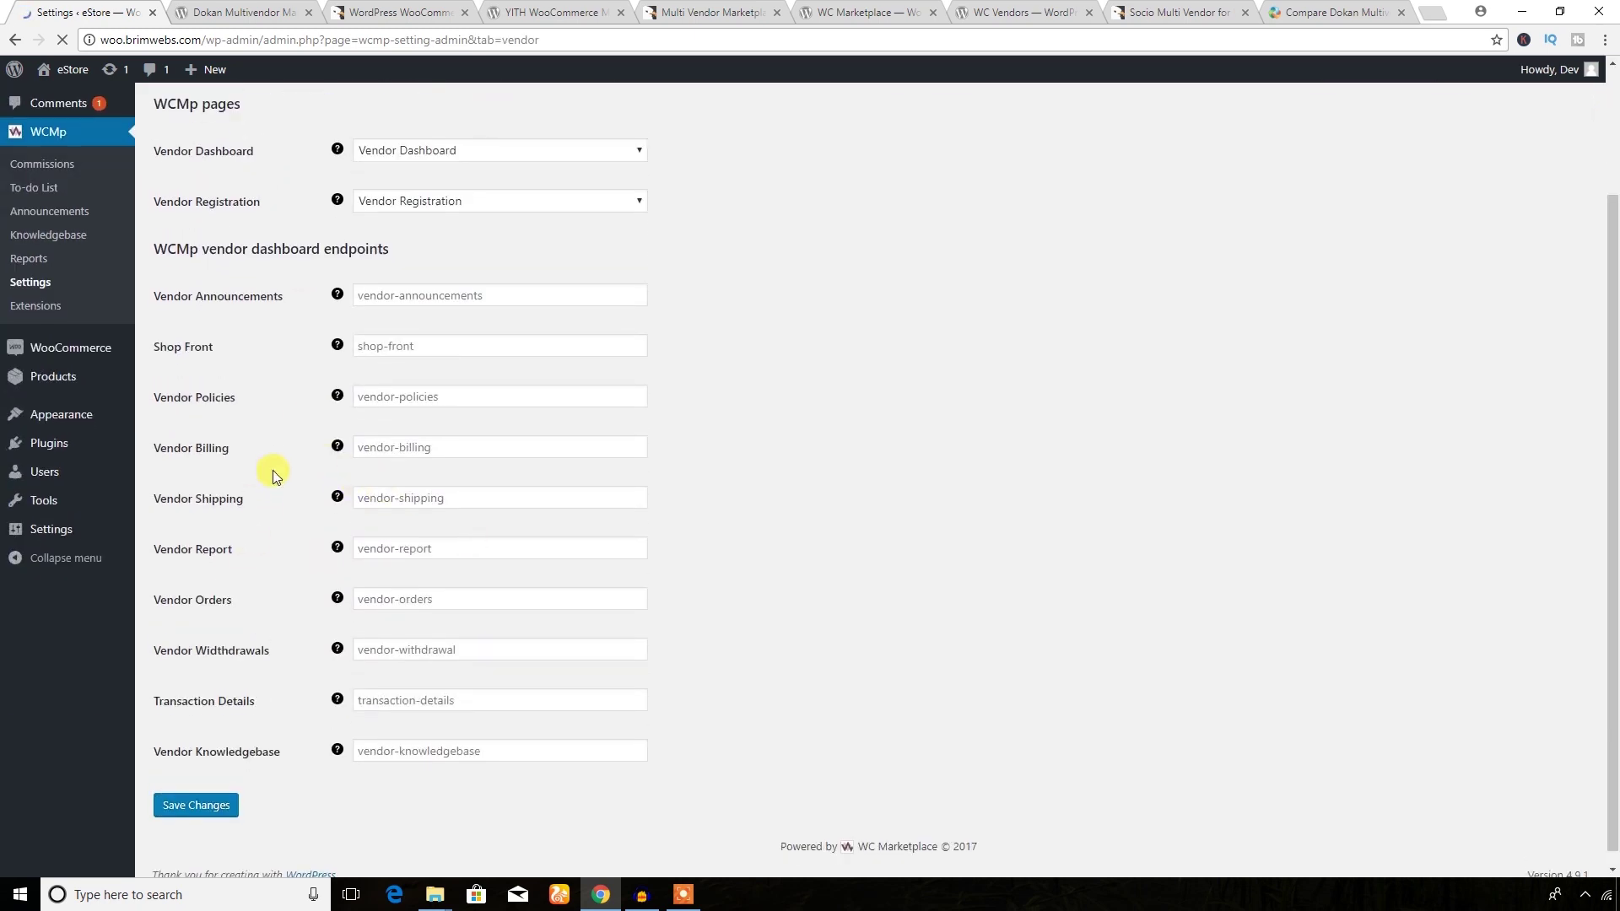
- Look over the WCMp Frontend and Capabilities settings unchanged, then move to the WC Vendors listing
click(319, 187)
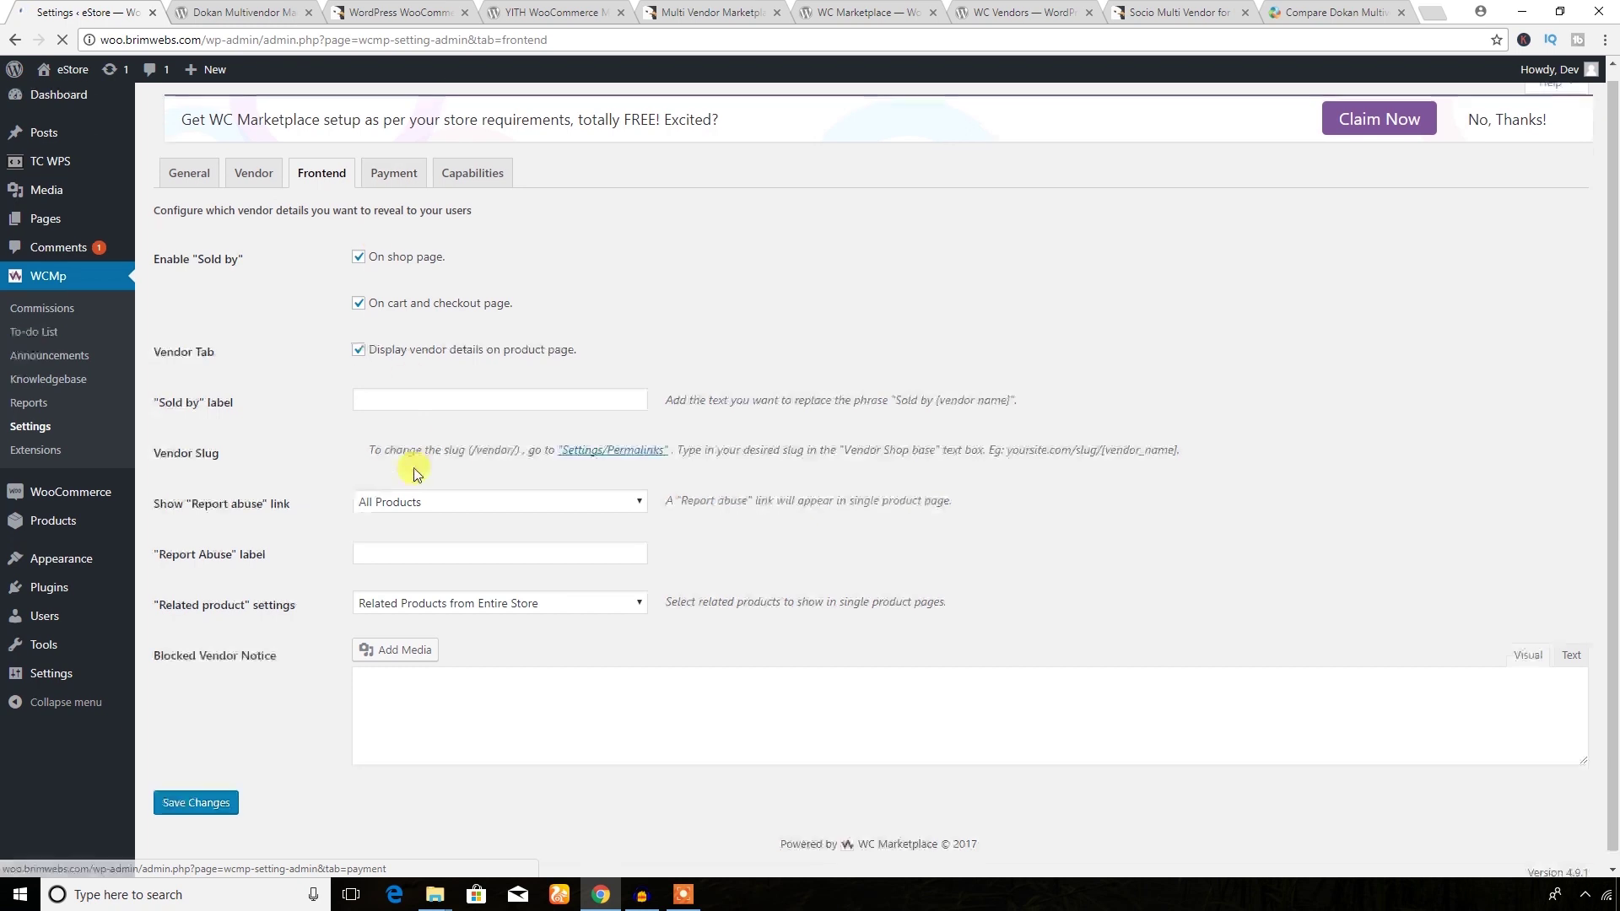
click(472, 186)
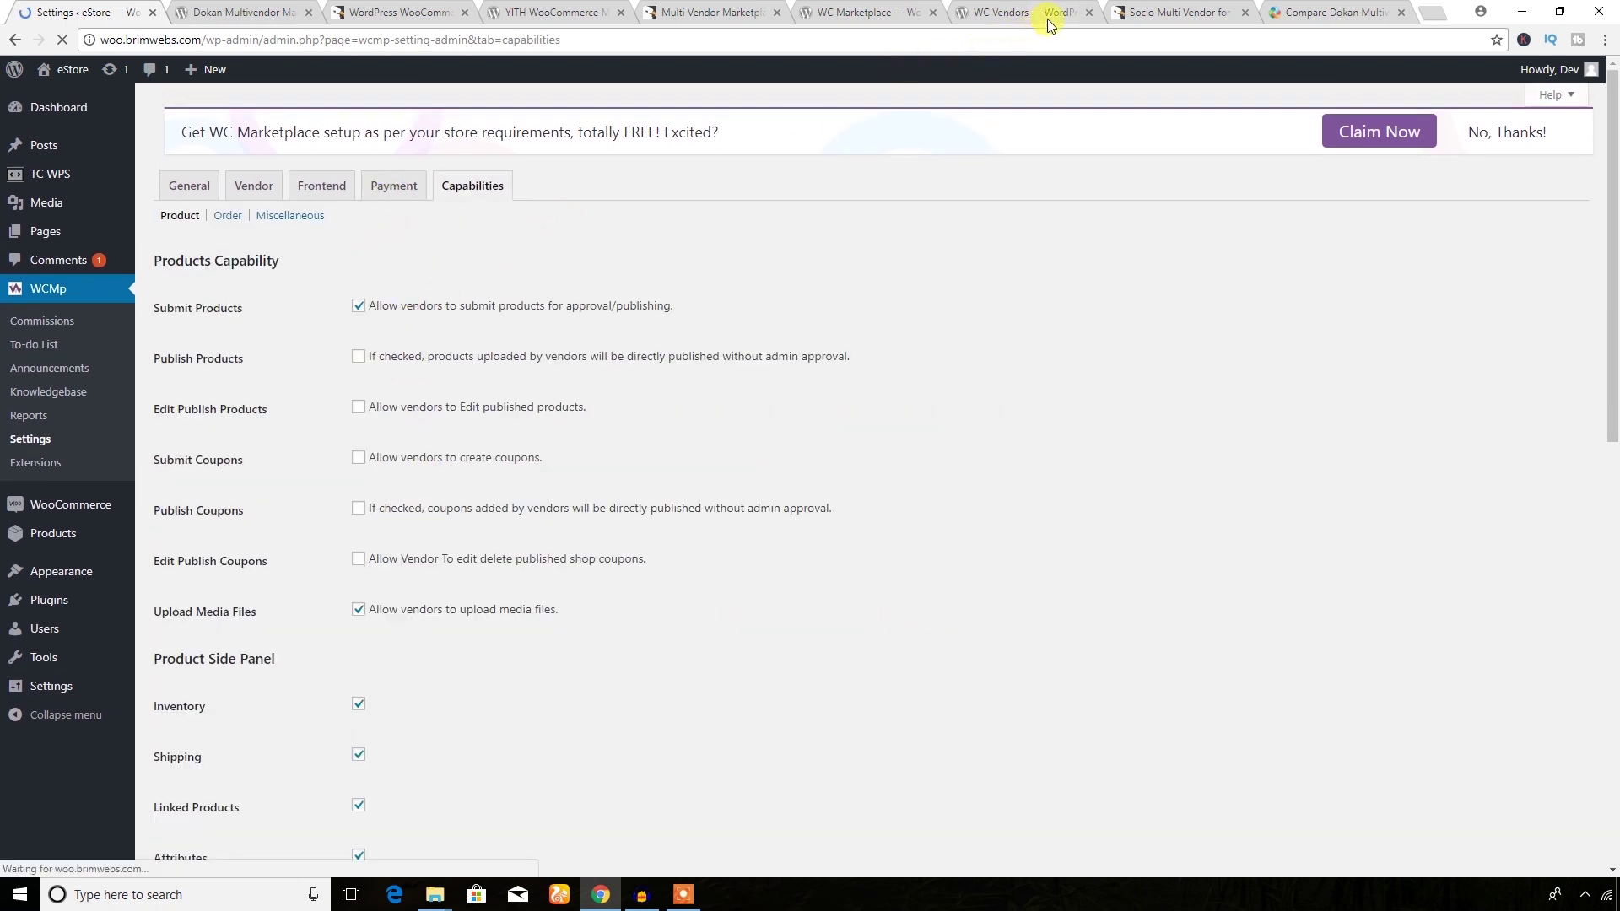
click(1021, 11)
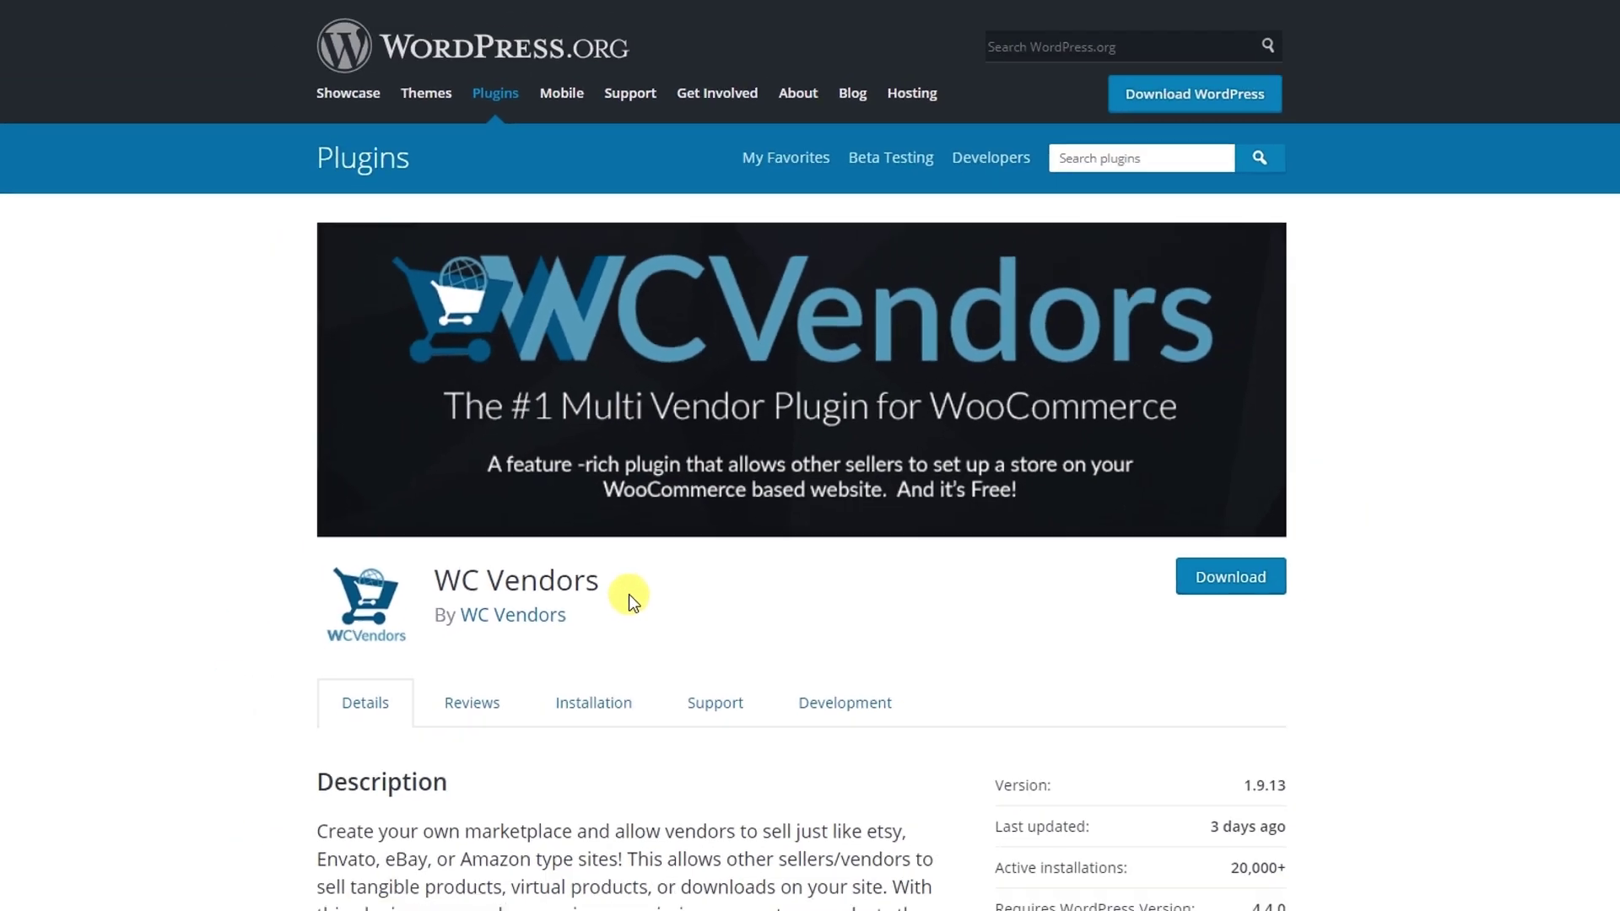
- Return to the eStore's installed plugins and open the WC Vendors General settings
scroll(642, 582, down, 3)
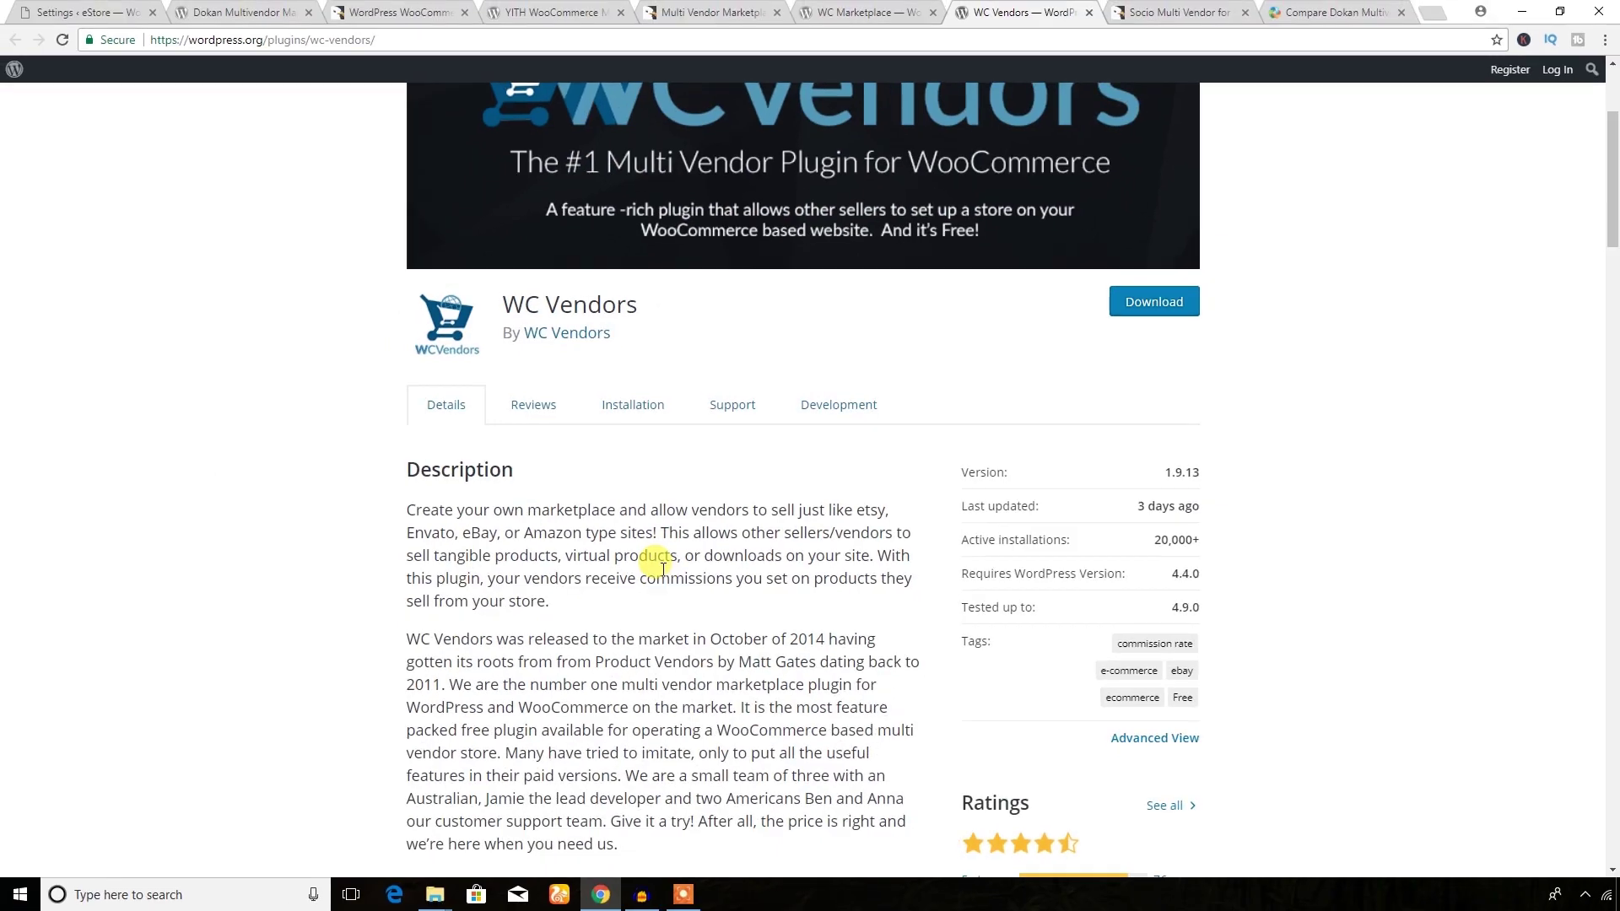
key(ctrl+1)
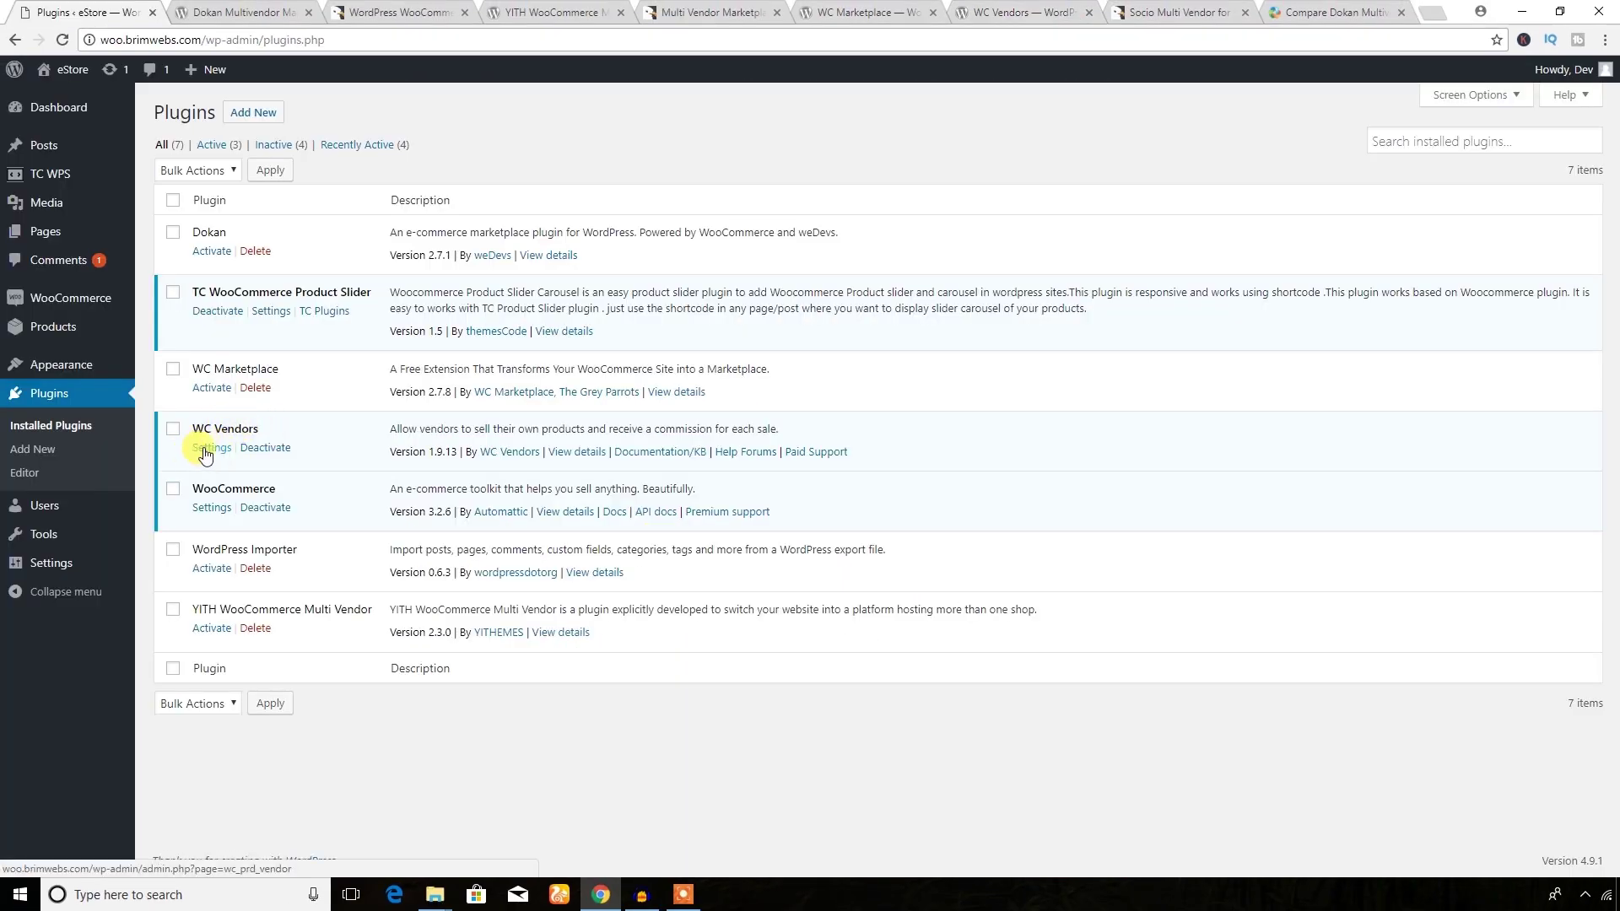
click(205, 449)
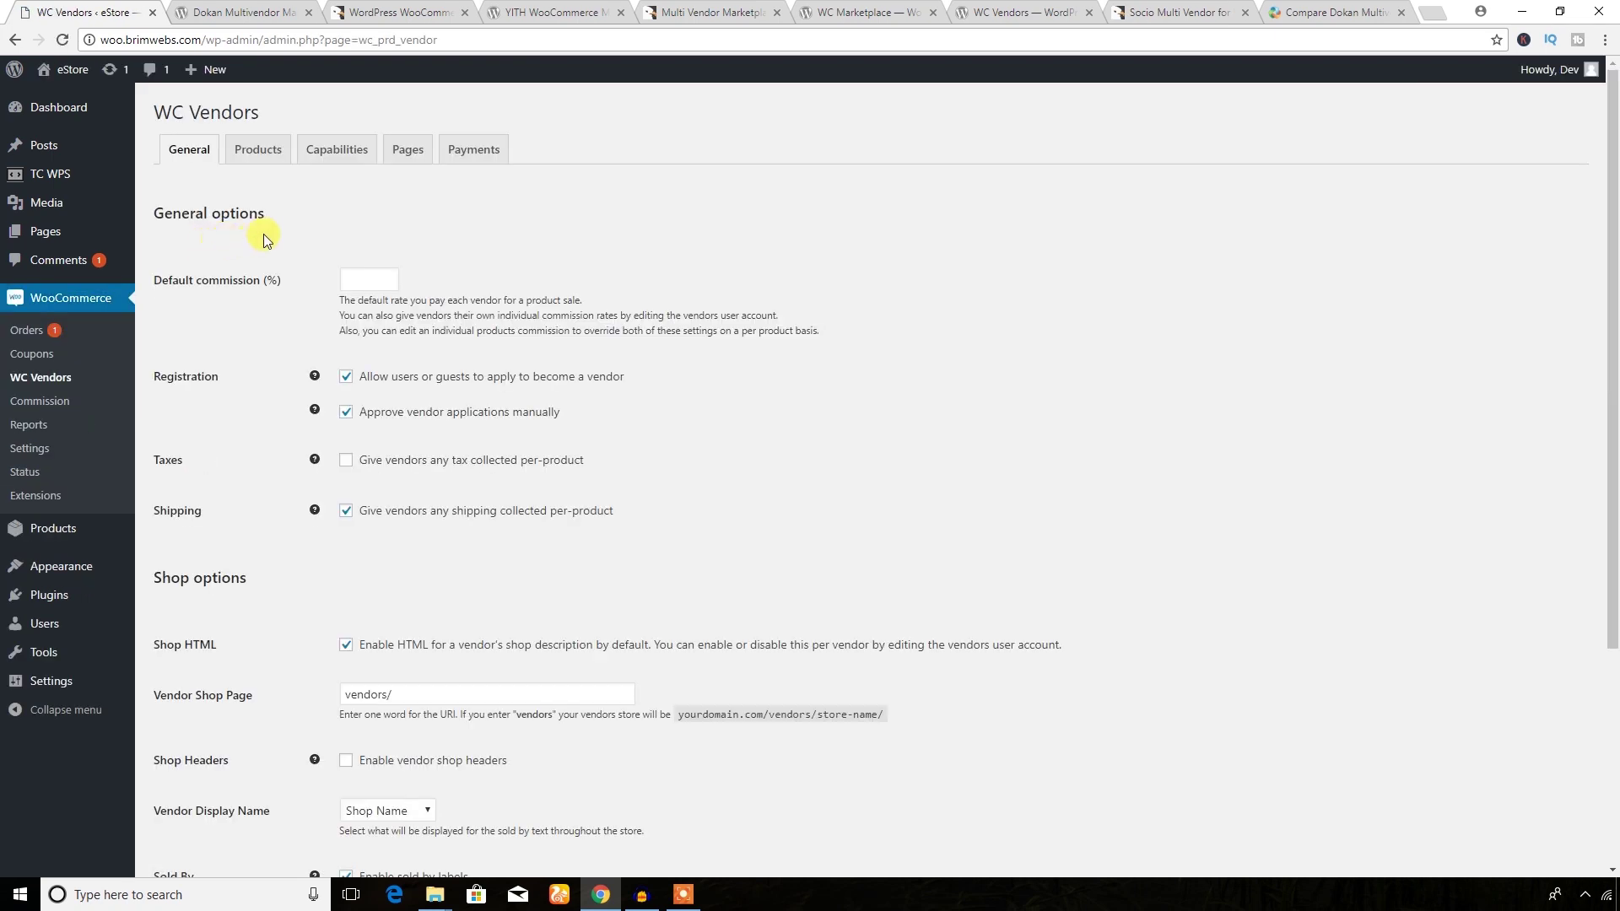
scroll(283, 312, down, 3)
scroll(304, 455, up, 4)
- Browse the WC Vendors Products, Capabilities and Pages settings tabs
click(256, 145)
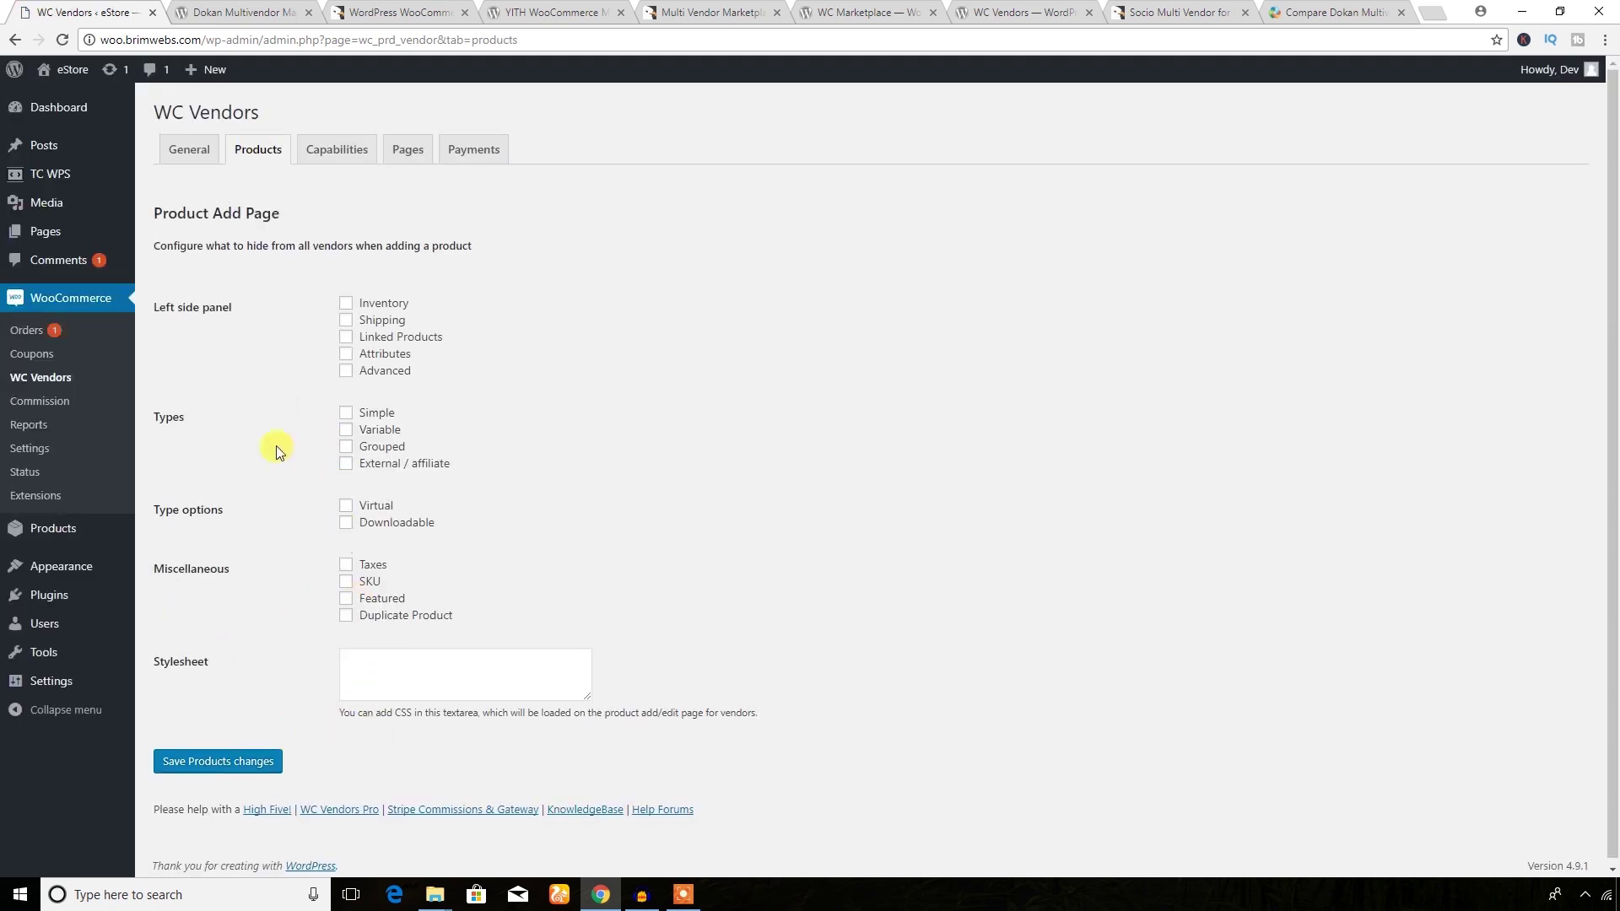
click(336, 148)
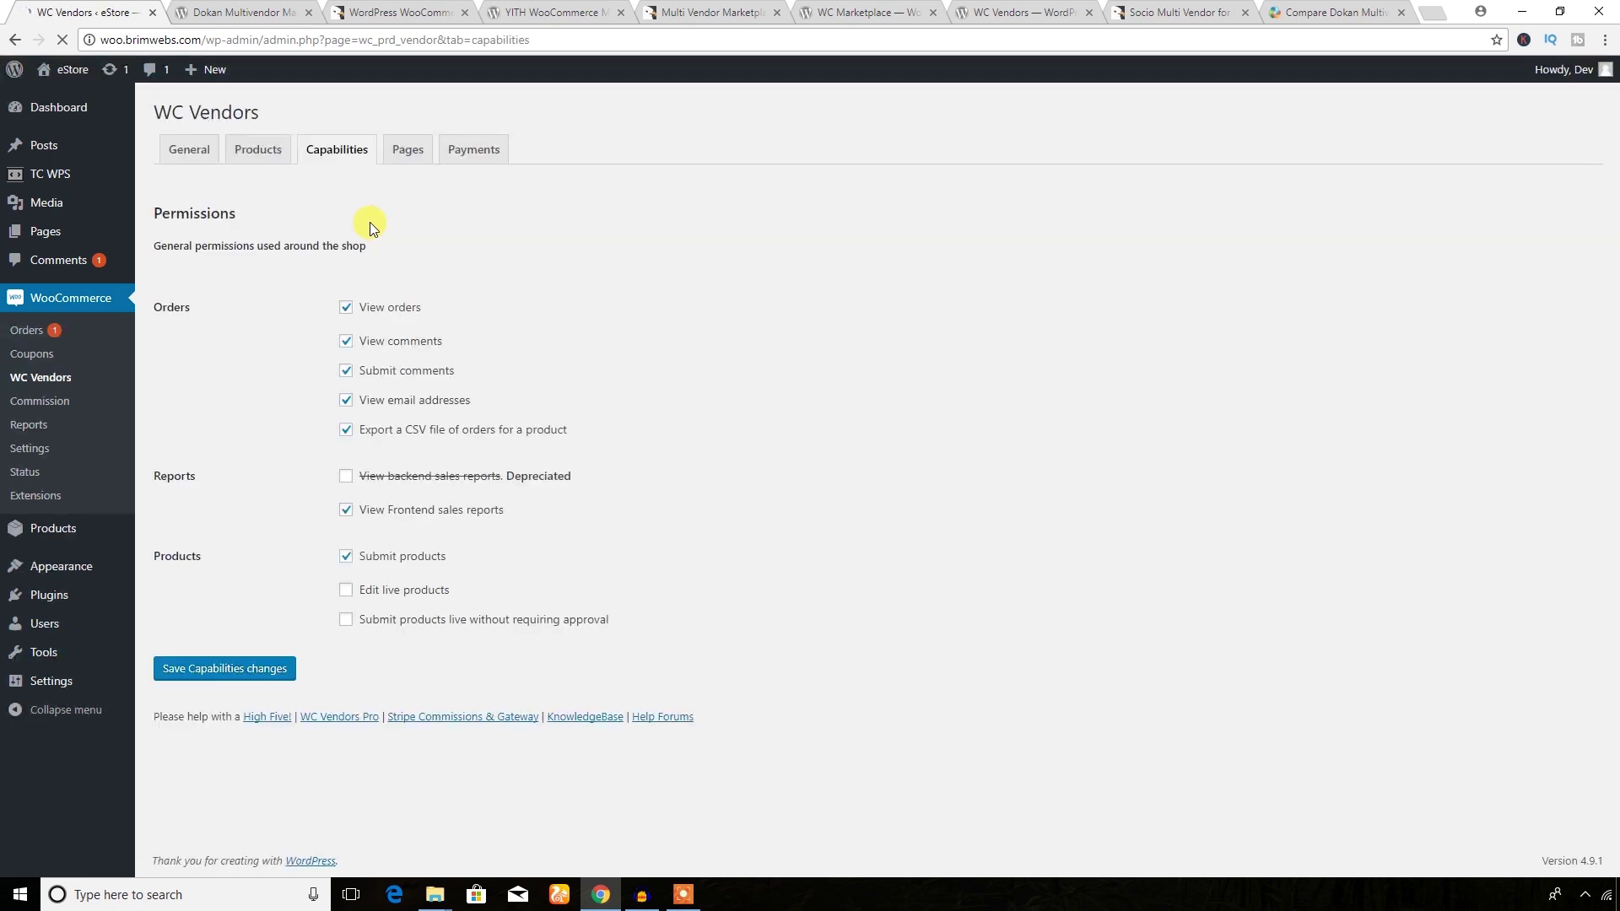
click(405, 151)
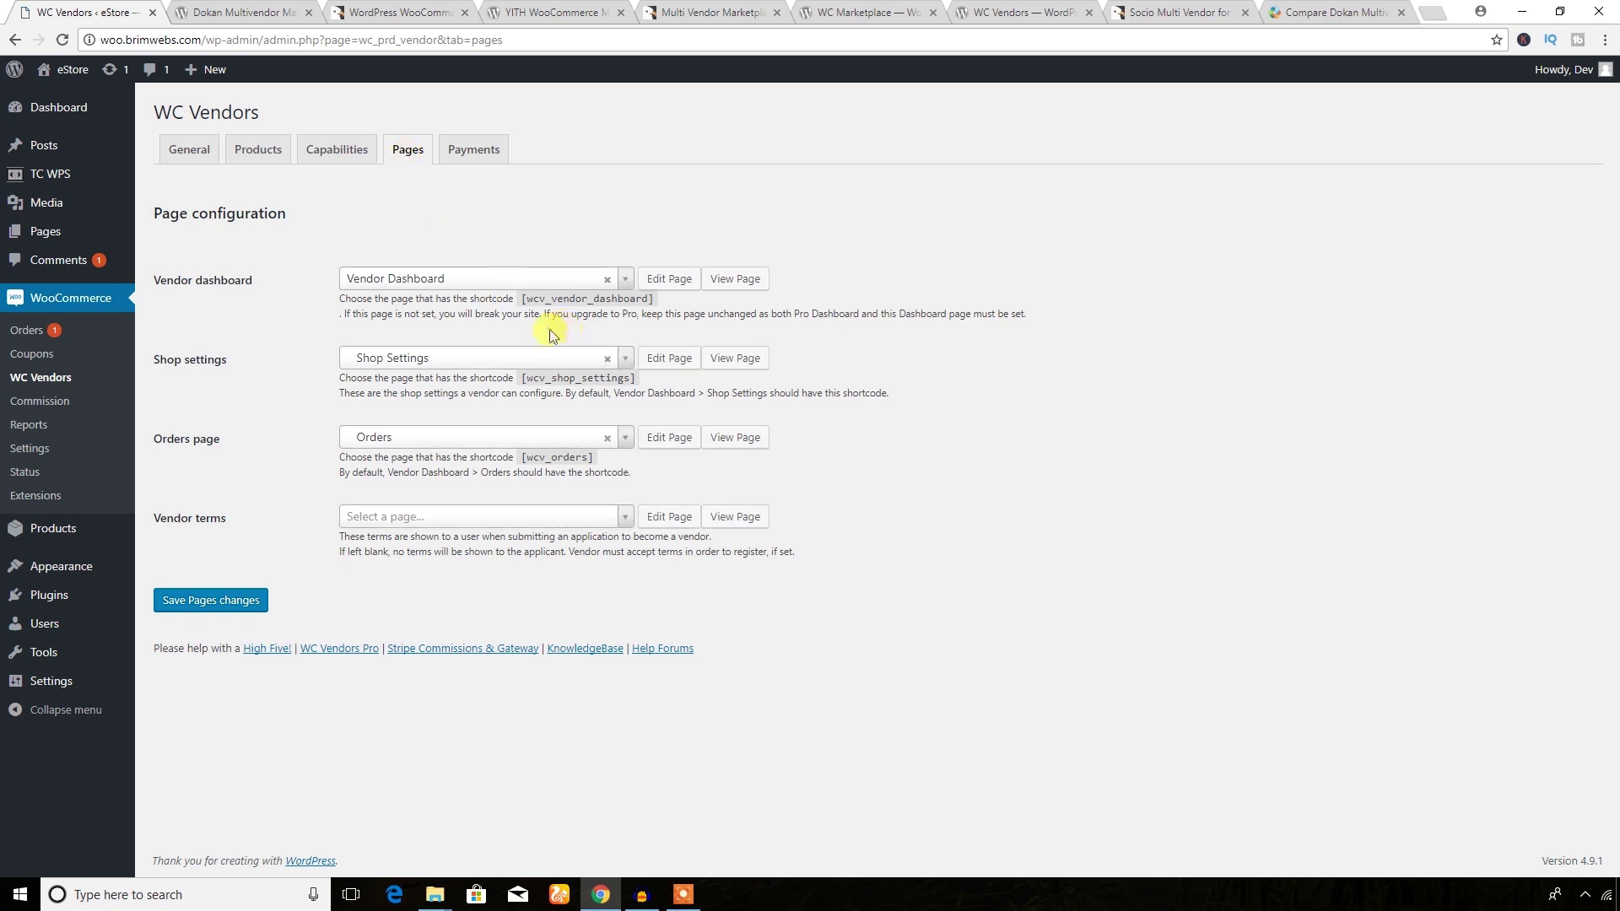
- Inspect the vendor dashboard, shop settings, orders and terms page lists unchanged, then view Payments
click(530, 282)
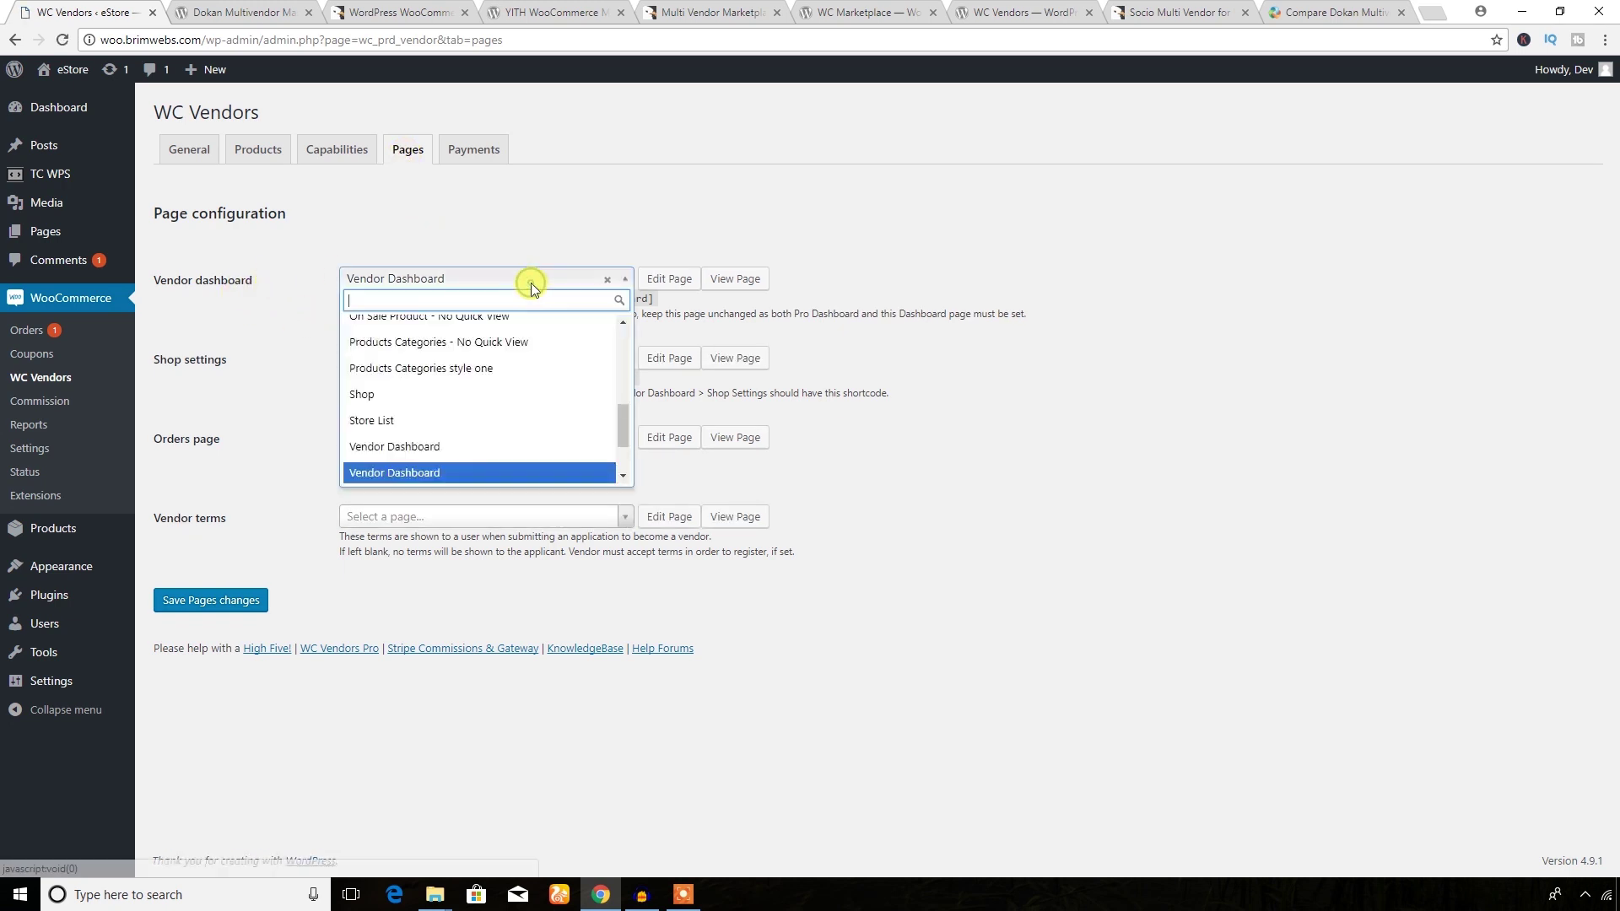
scroll(405, 402, up, 3)
scroll(405, 391, down, 4)
click(317, 323)
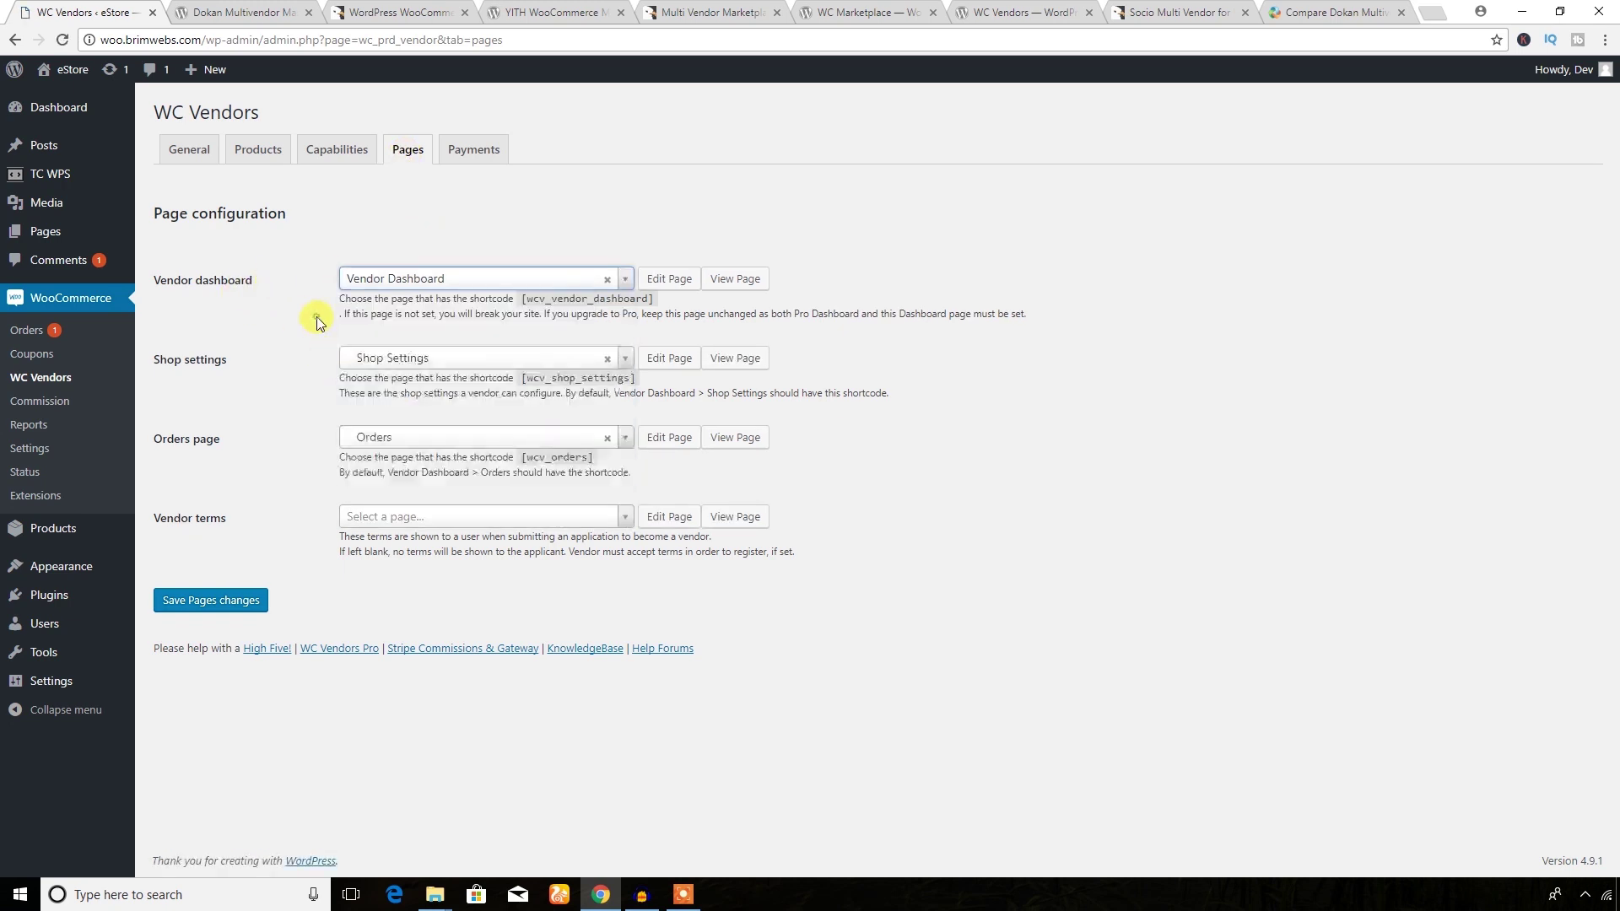
click(471, 361)
click(278, 414)
click(460, 440)
click(291, 450)
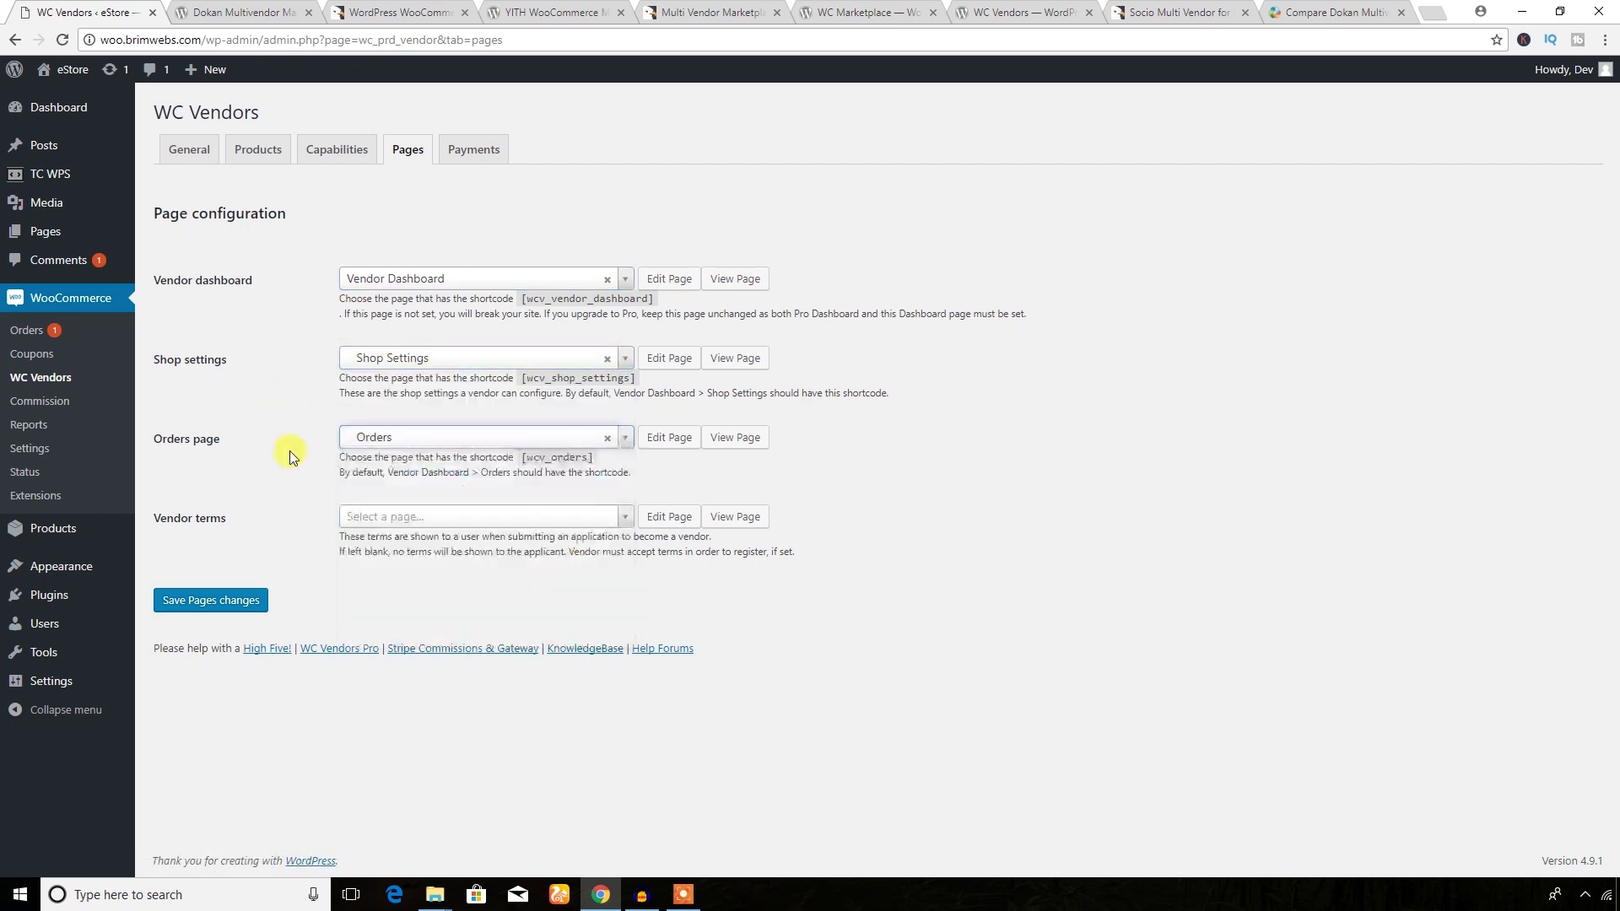
click(429, 523)
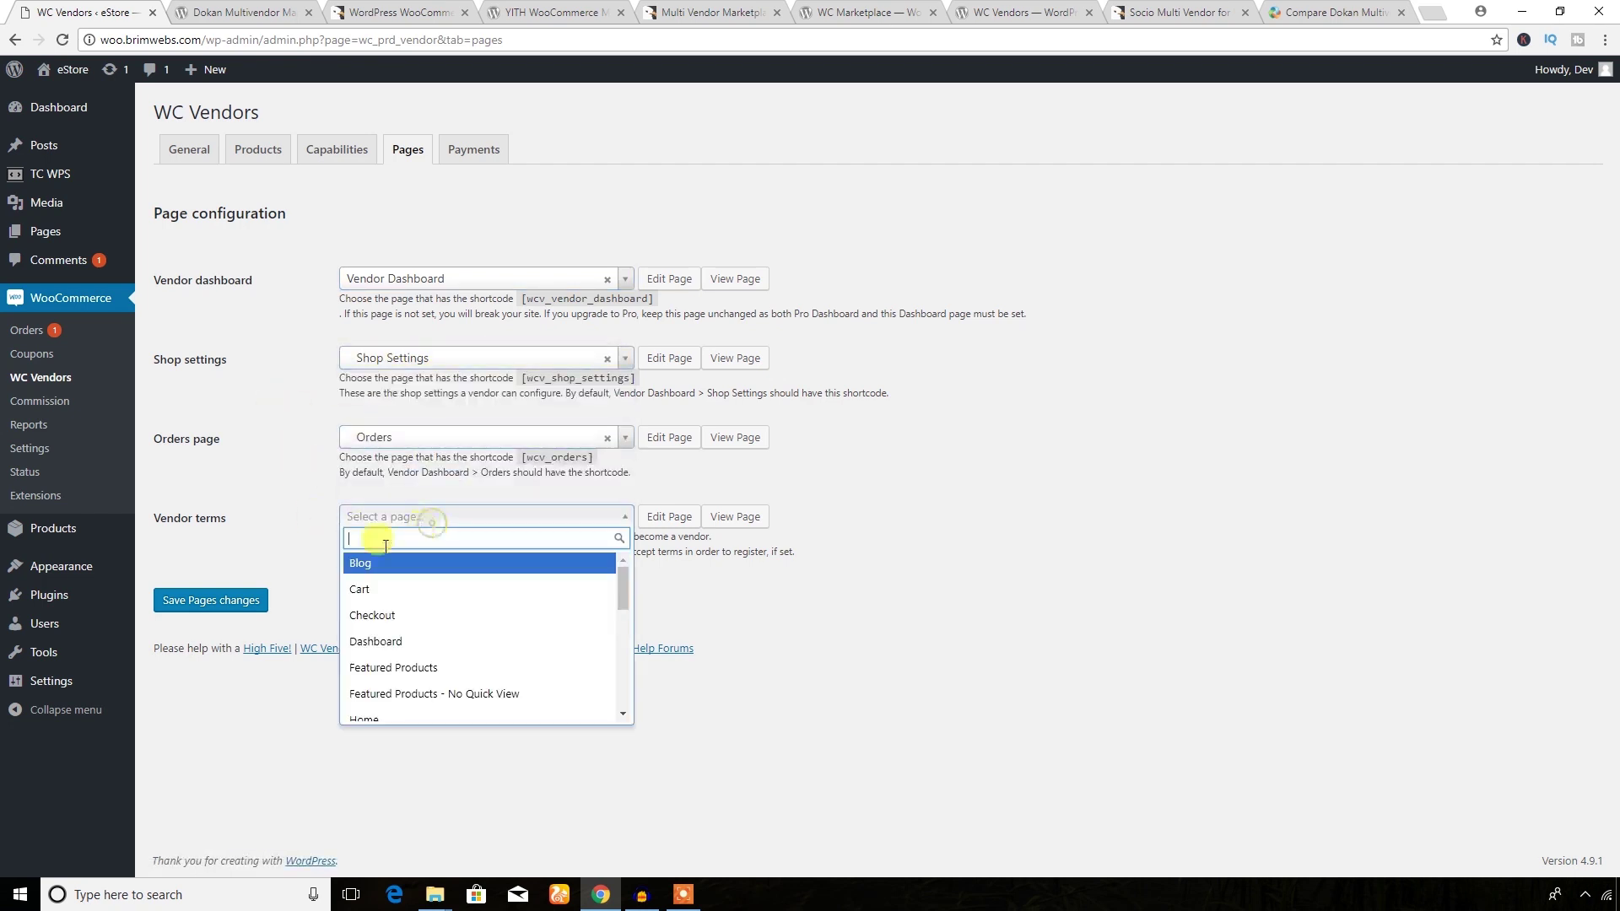
click(299, 518)
click(465, 161)
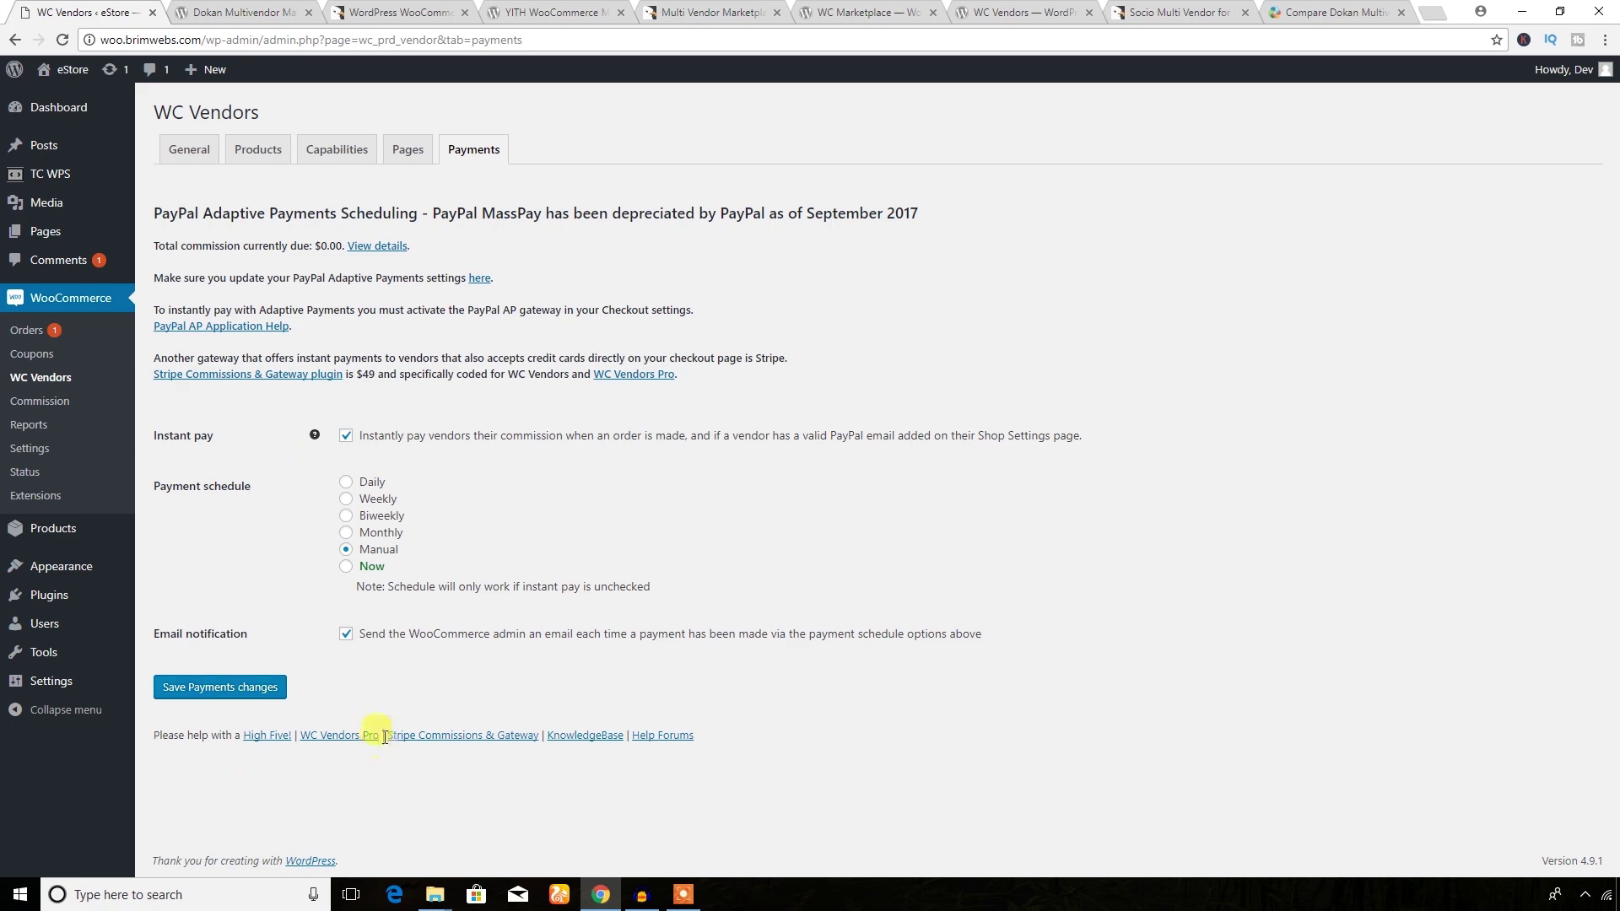
click(1172, 12)
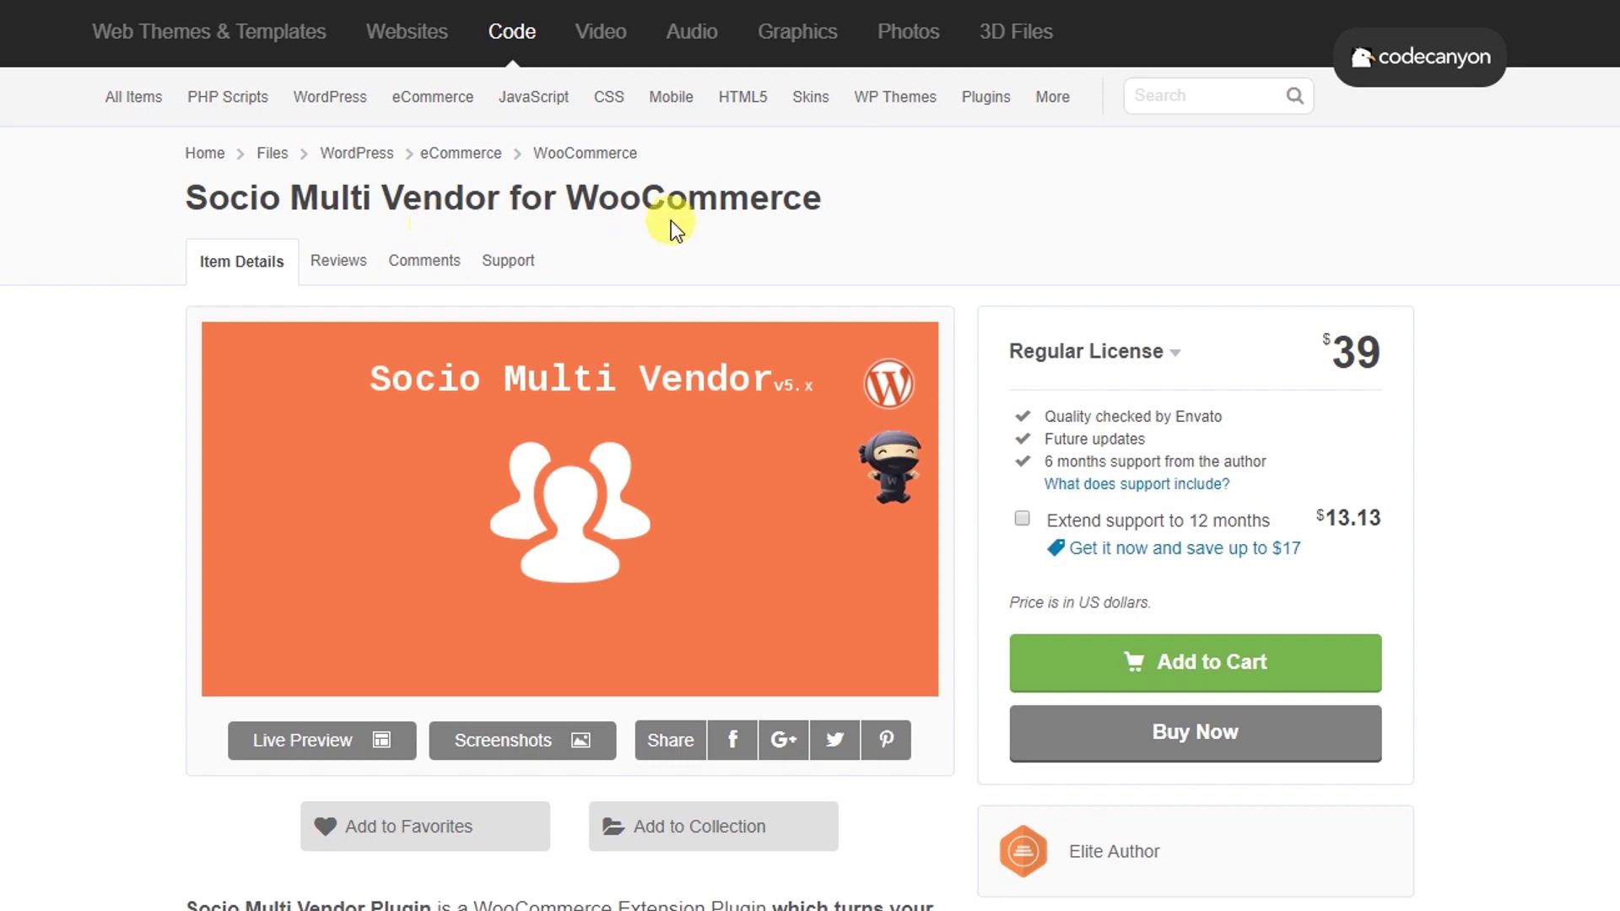
scroll(818, 261, down, 6)
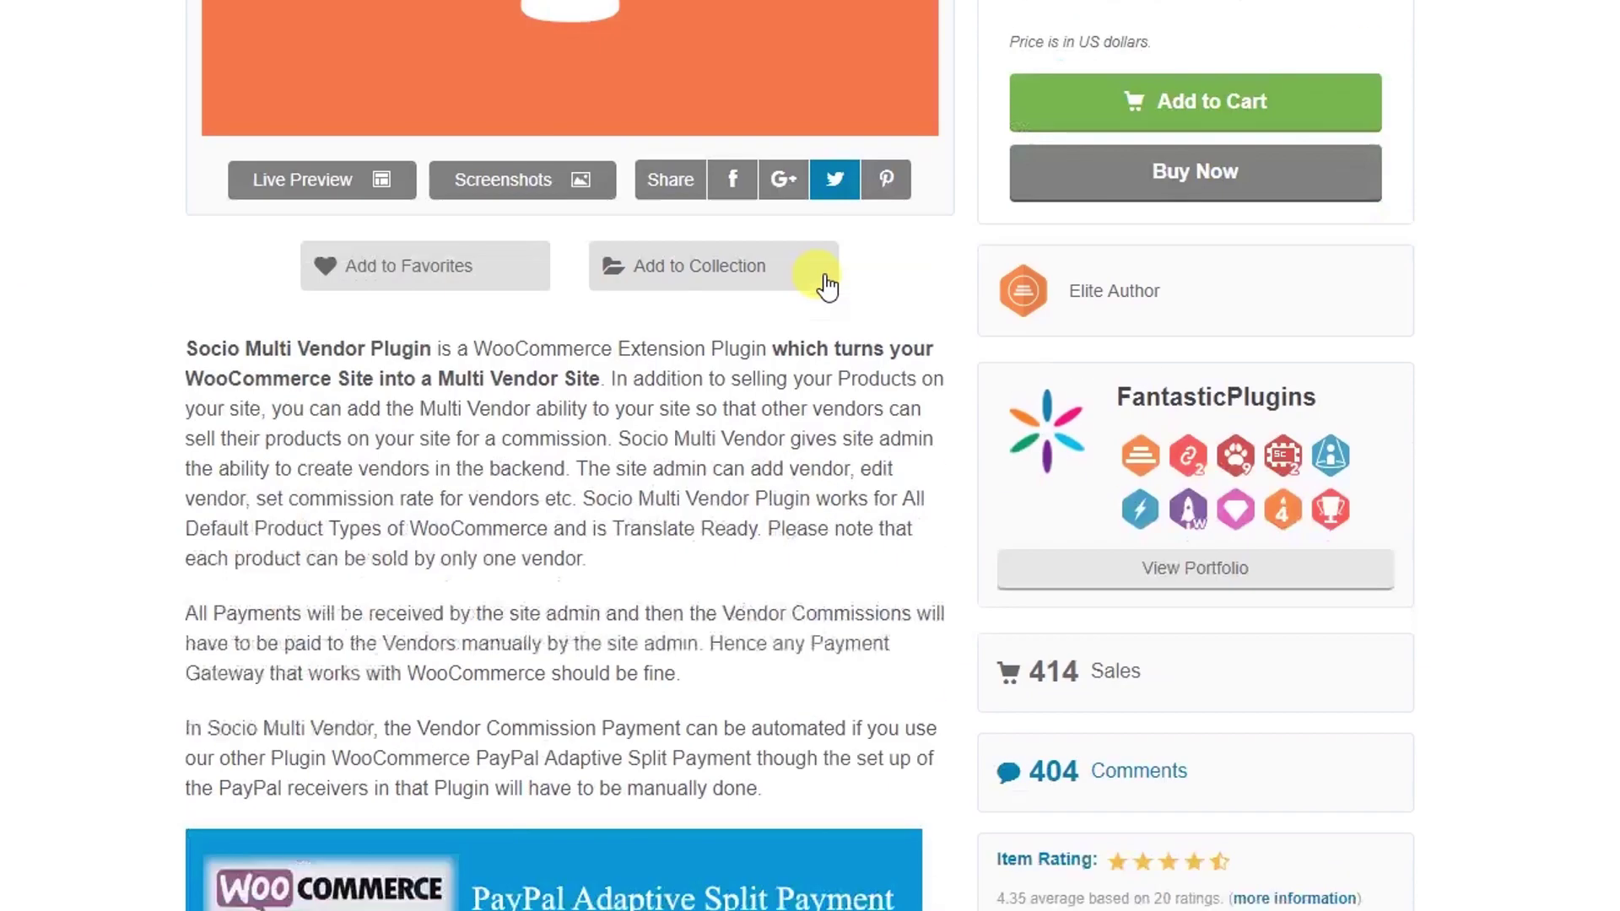
scroll(827, 287, down, 7)
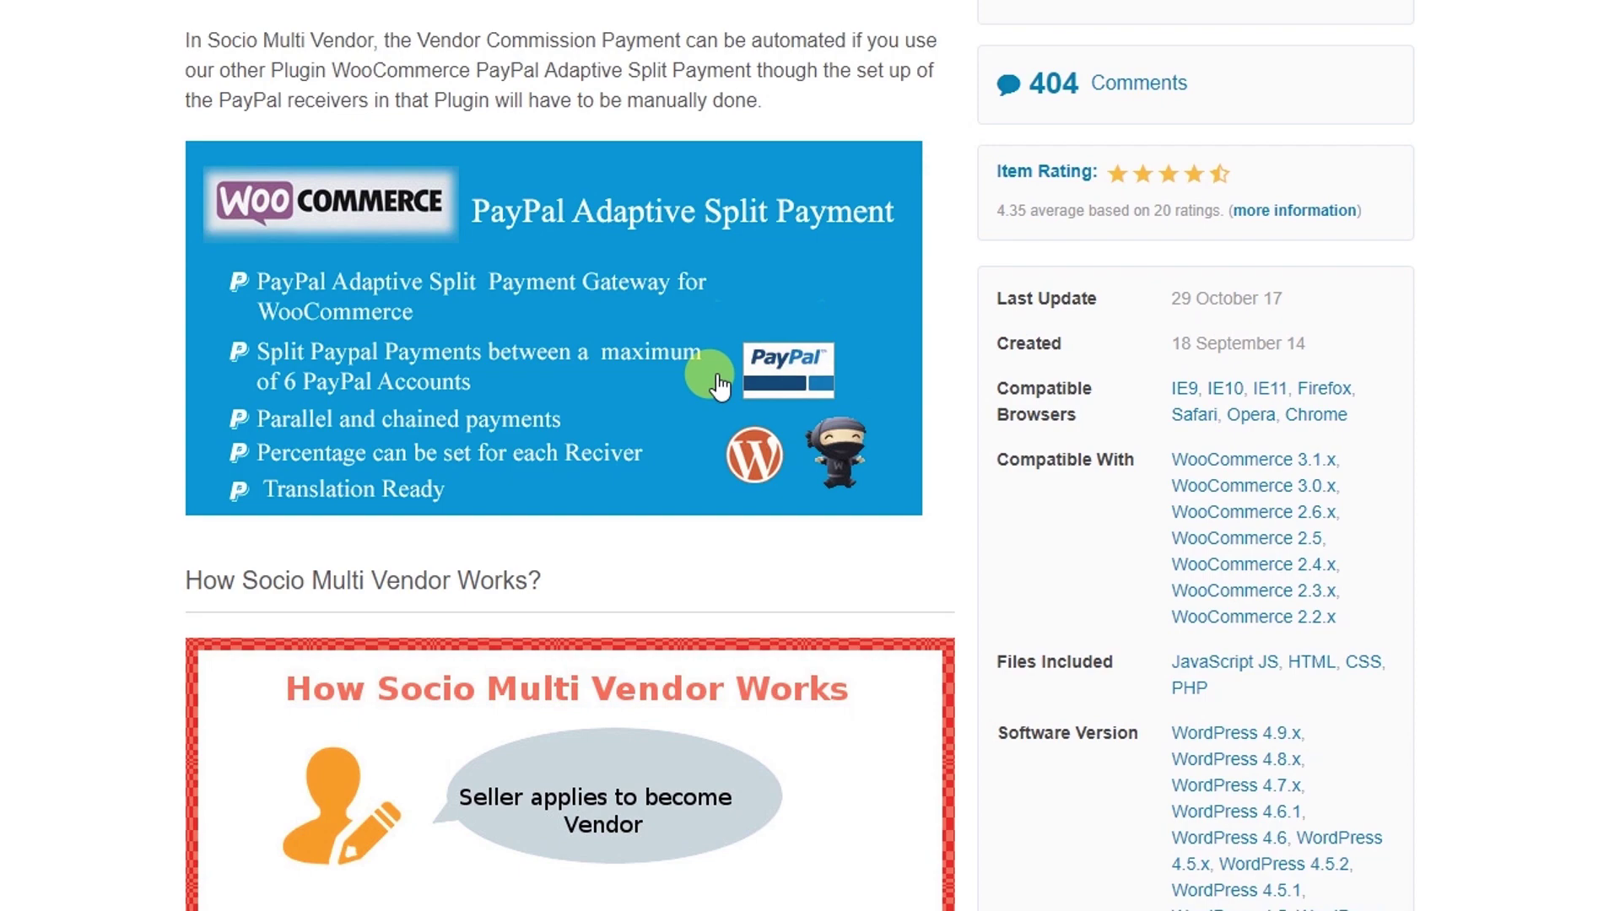
scroll(717, 386, down, 7)
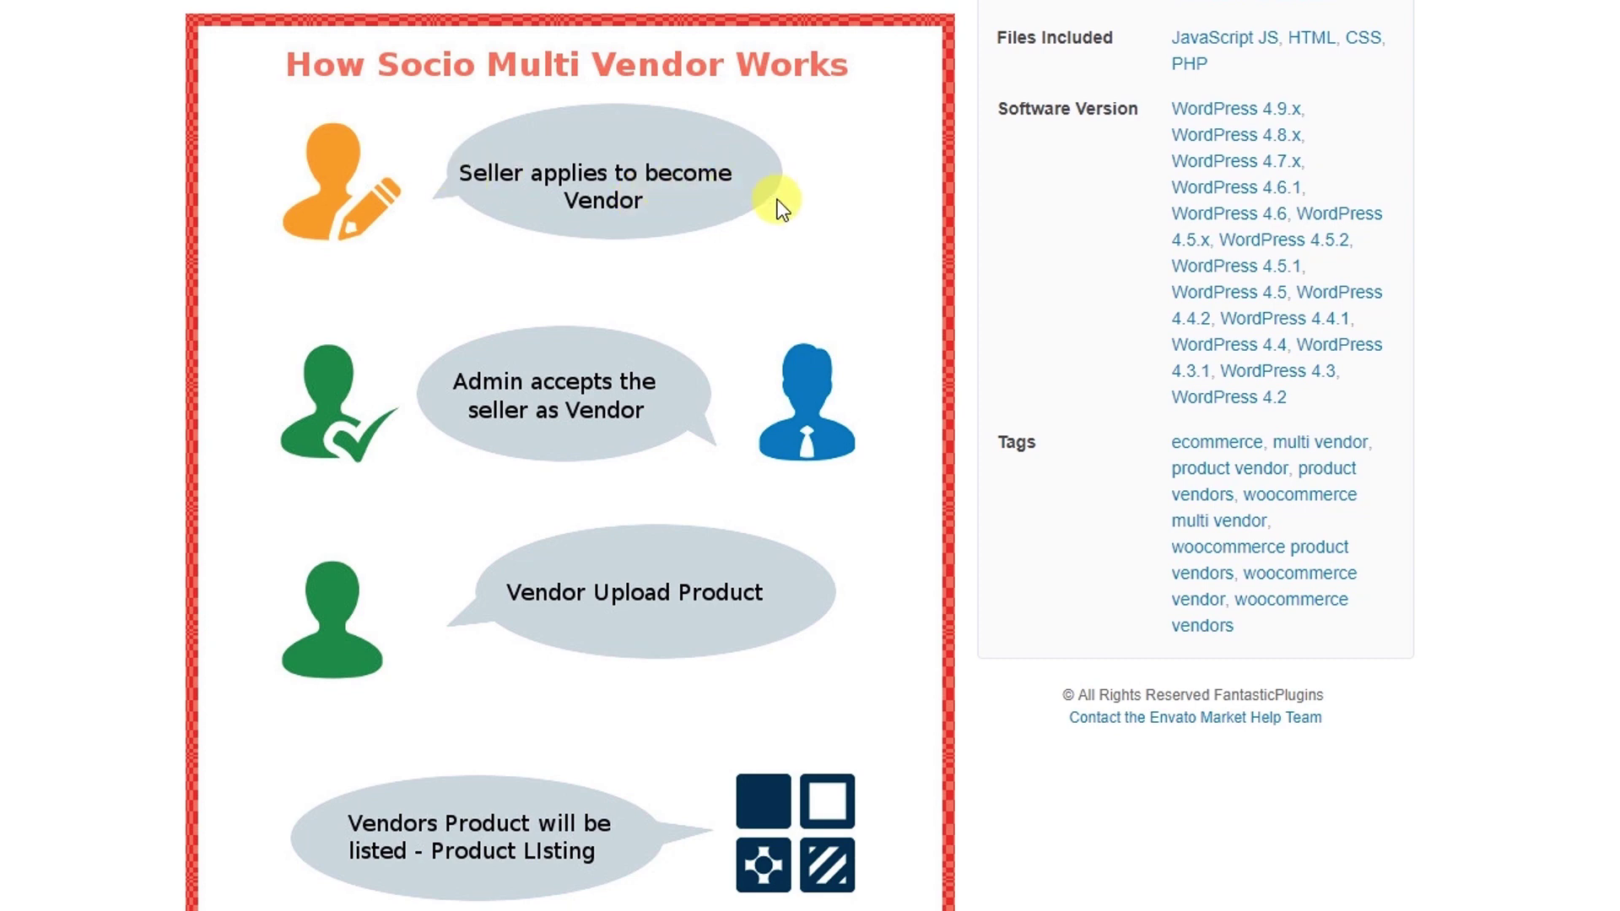
scroll(593, 206, down, 3)
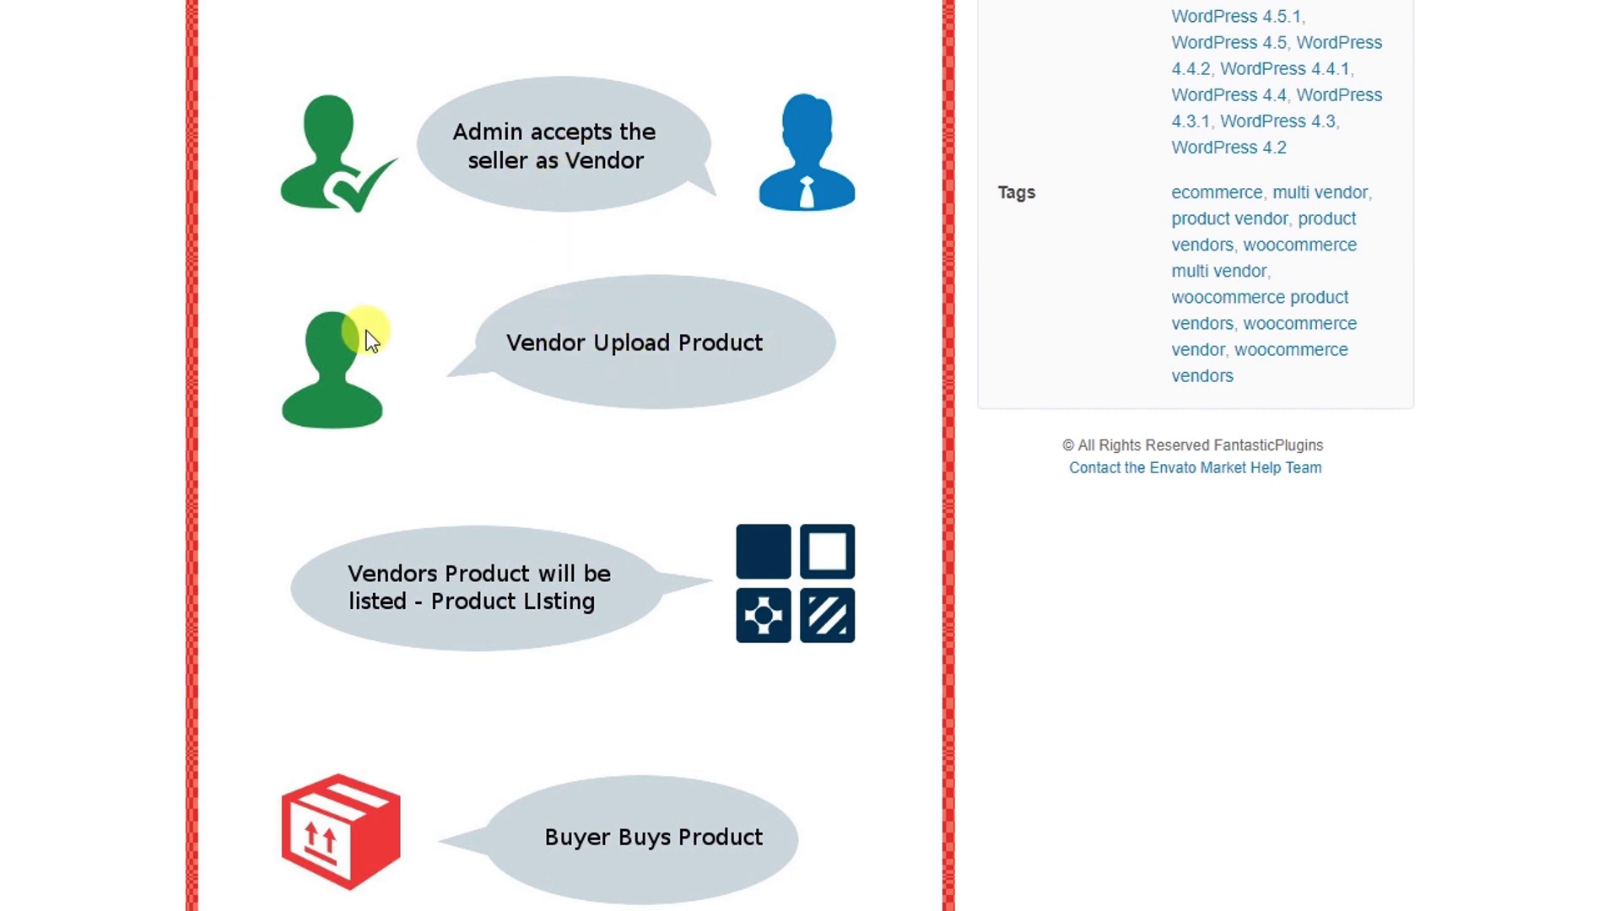
scroll(371, 331, down, 3)
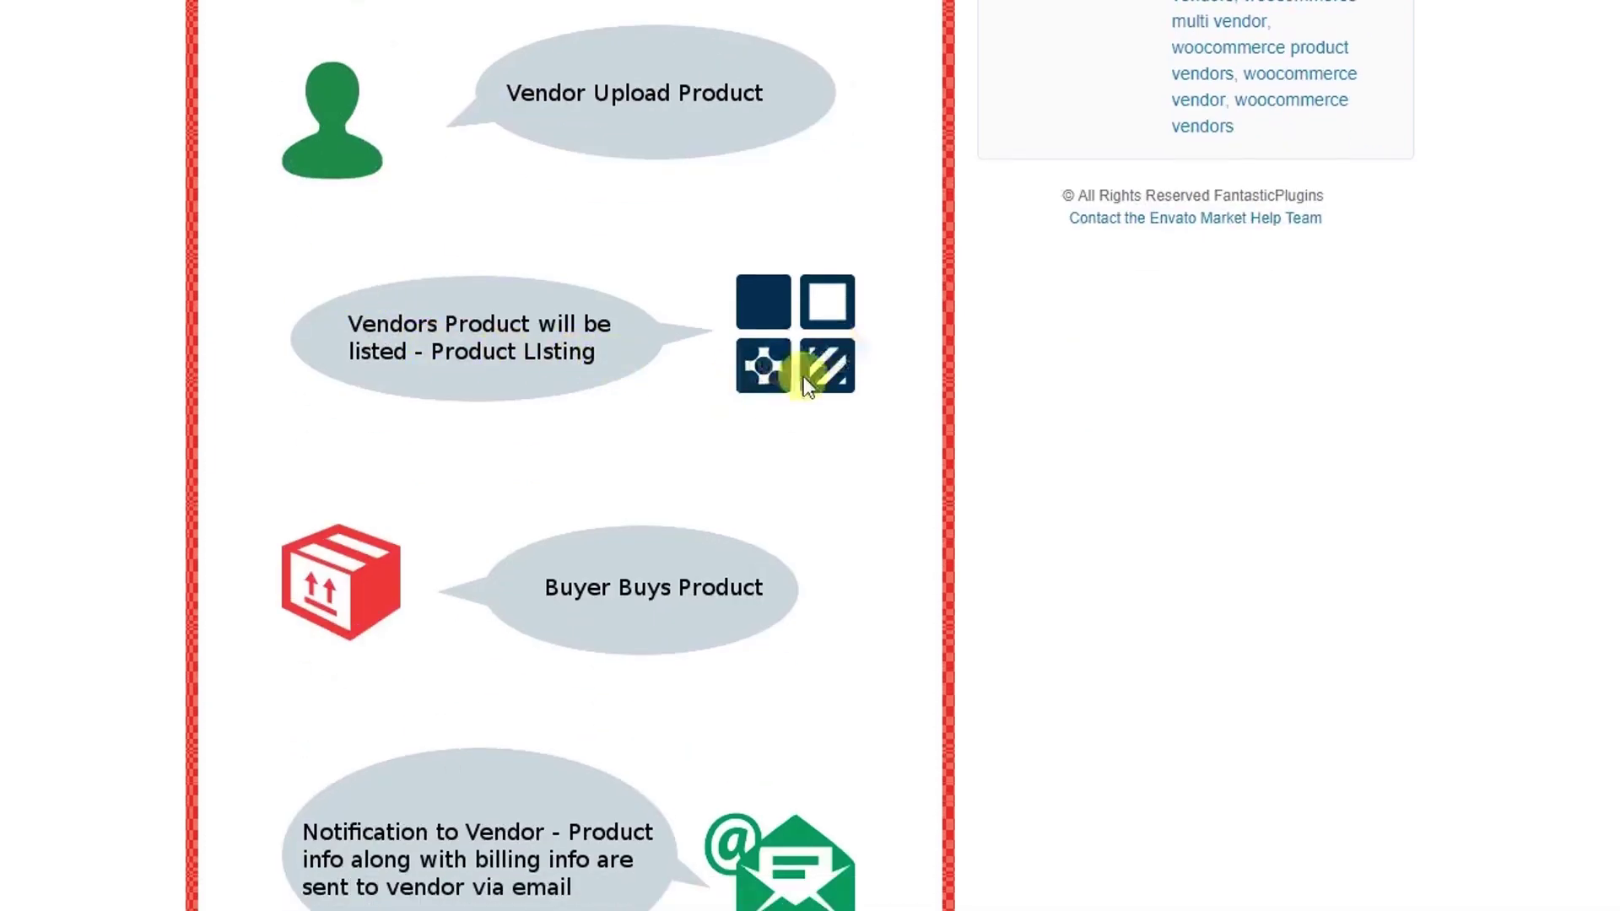
scroll(783, 367, down, 3)
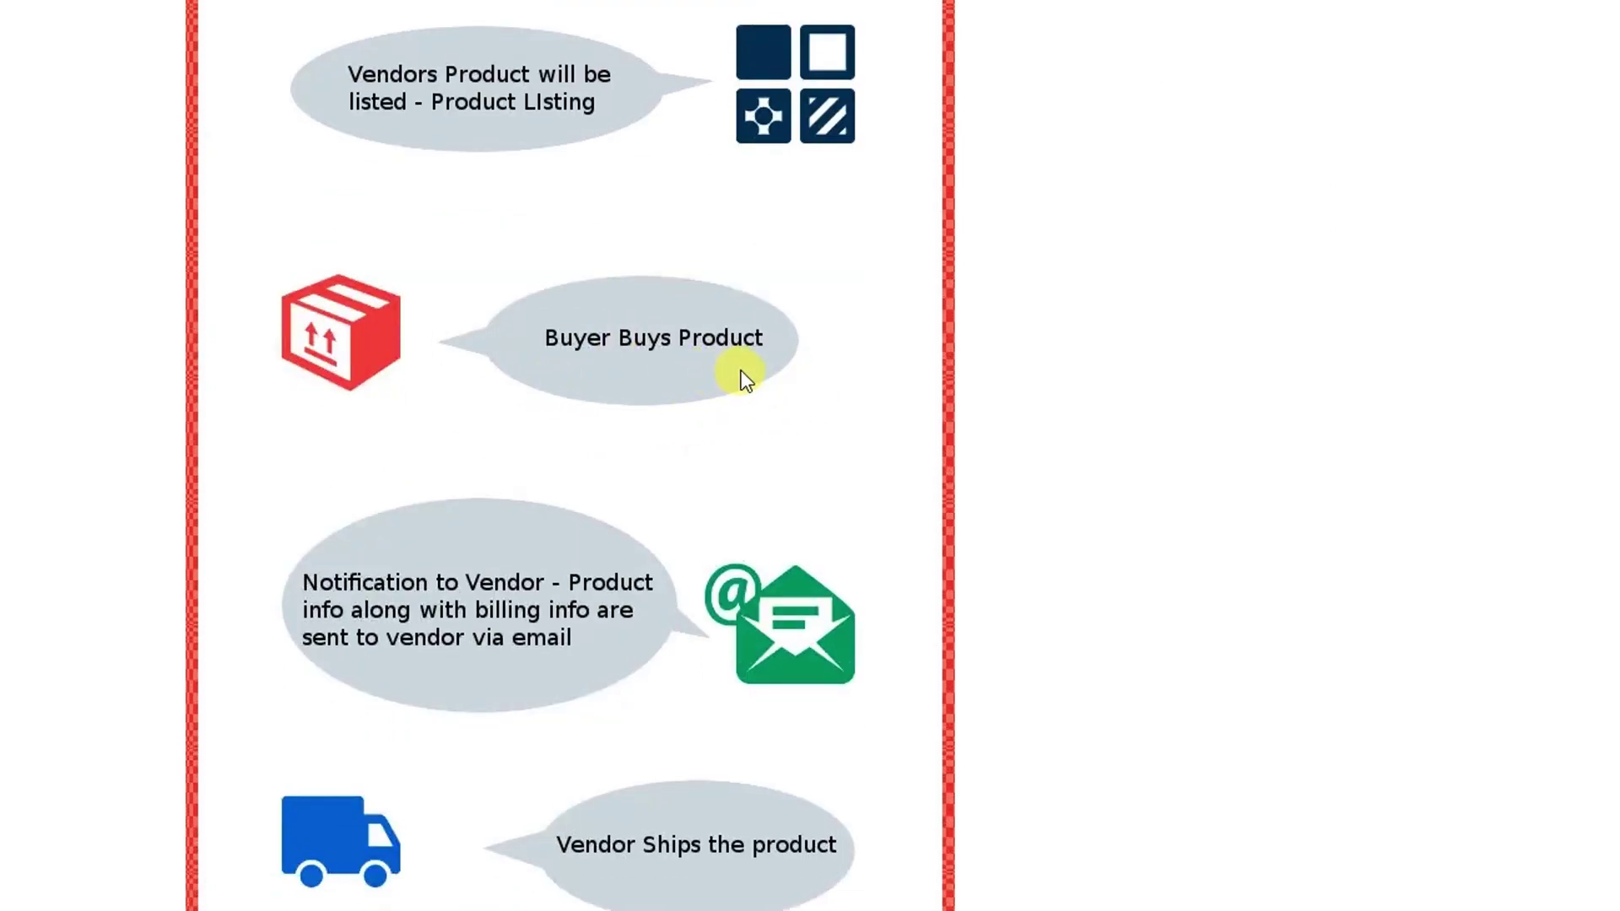
scroll(739, 378, down, 4)
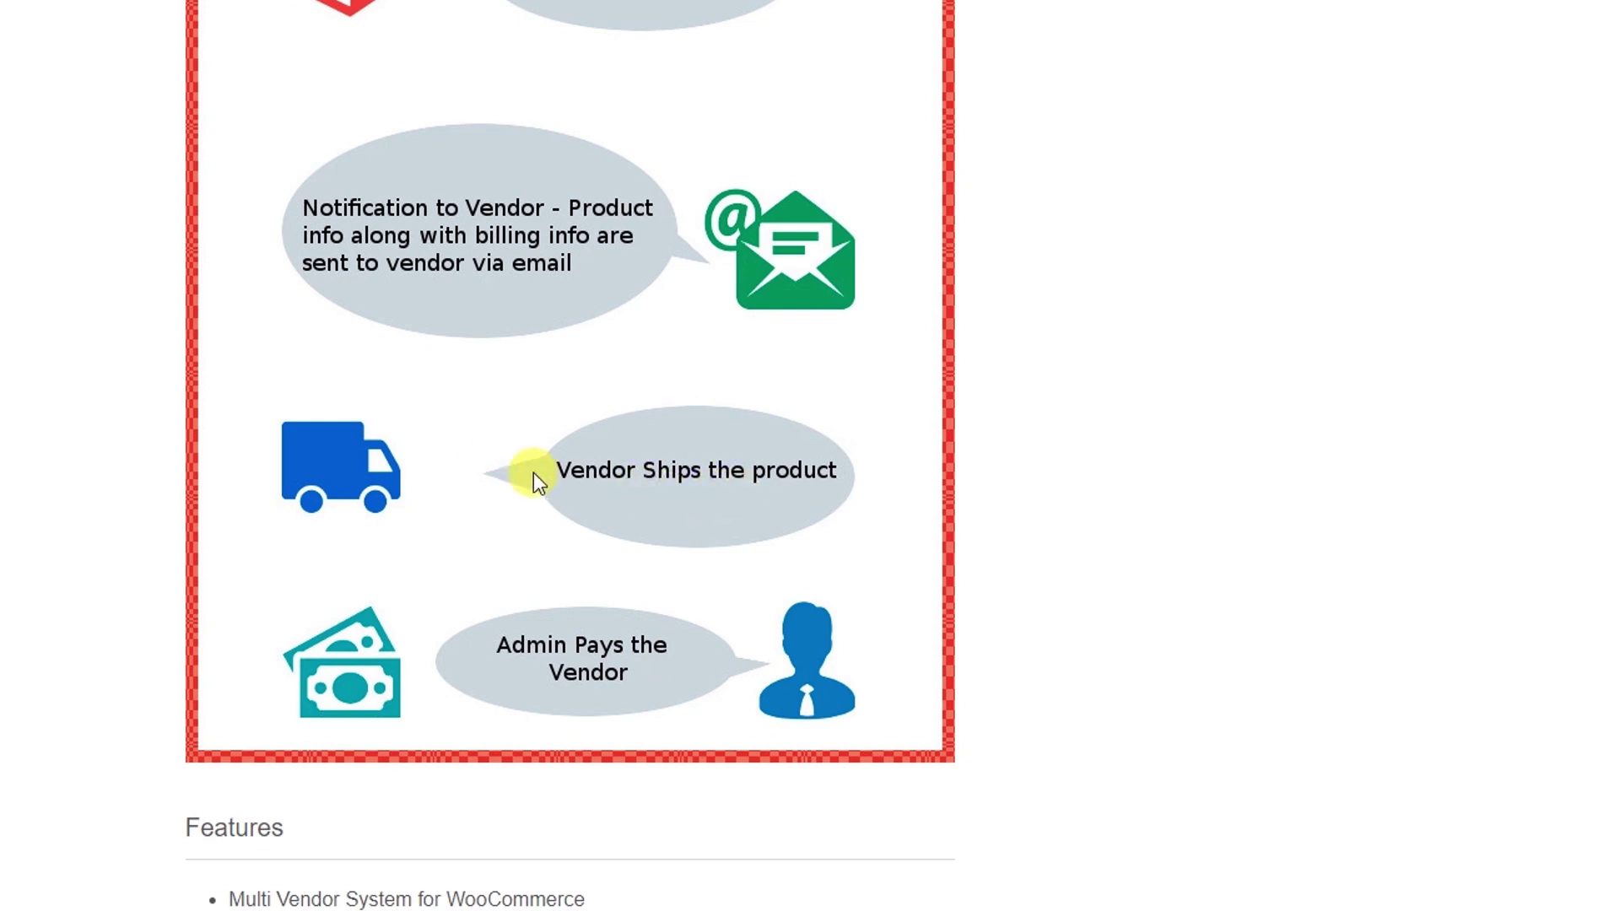
scroll(778, 496, down, 3)
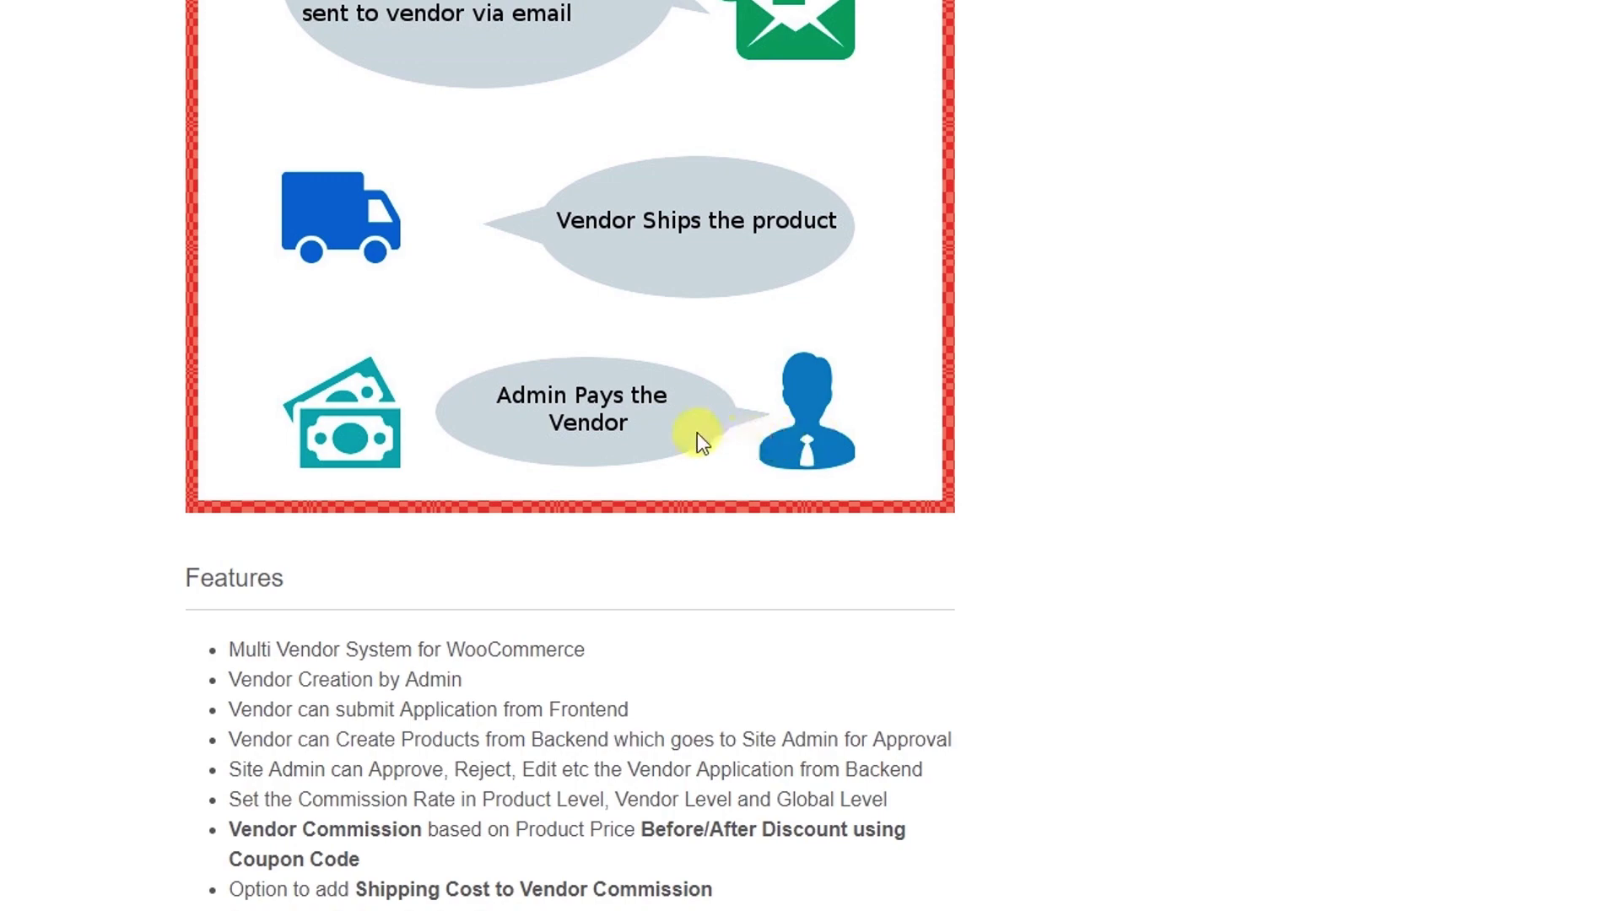
scroll(697, 433, up, 15)
scroll(655, 328, up, 10)
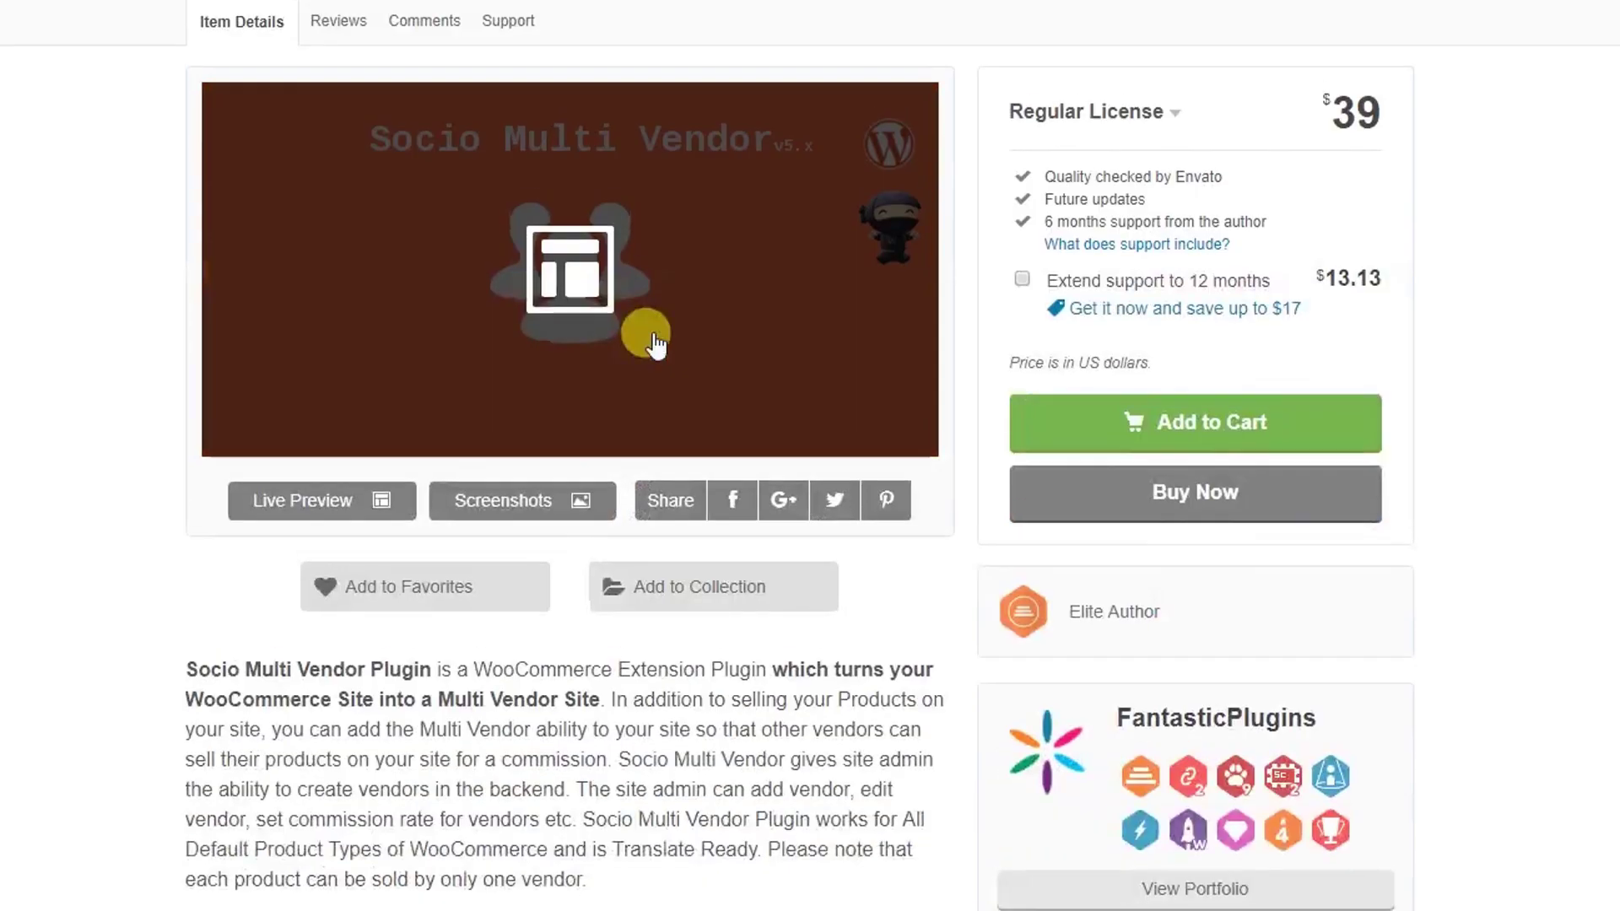